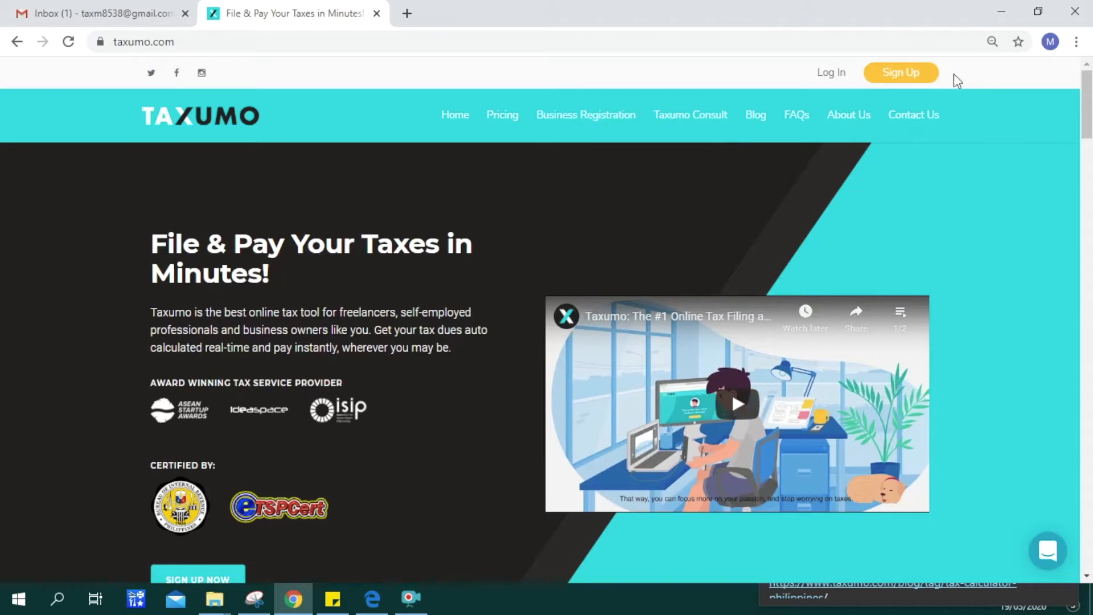
- Begin a new Taxumo account and pick the Email Signup method
{"action": "left_click", "coordinate": [911, 76]}
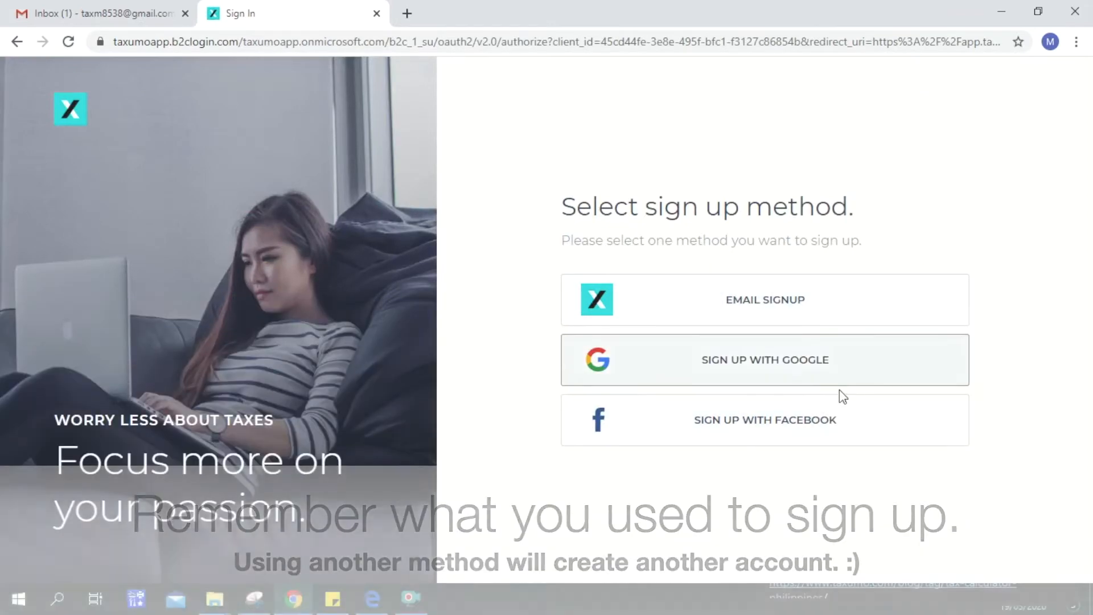
{"action": "left_click", "coordinate": [799, 314]}
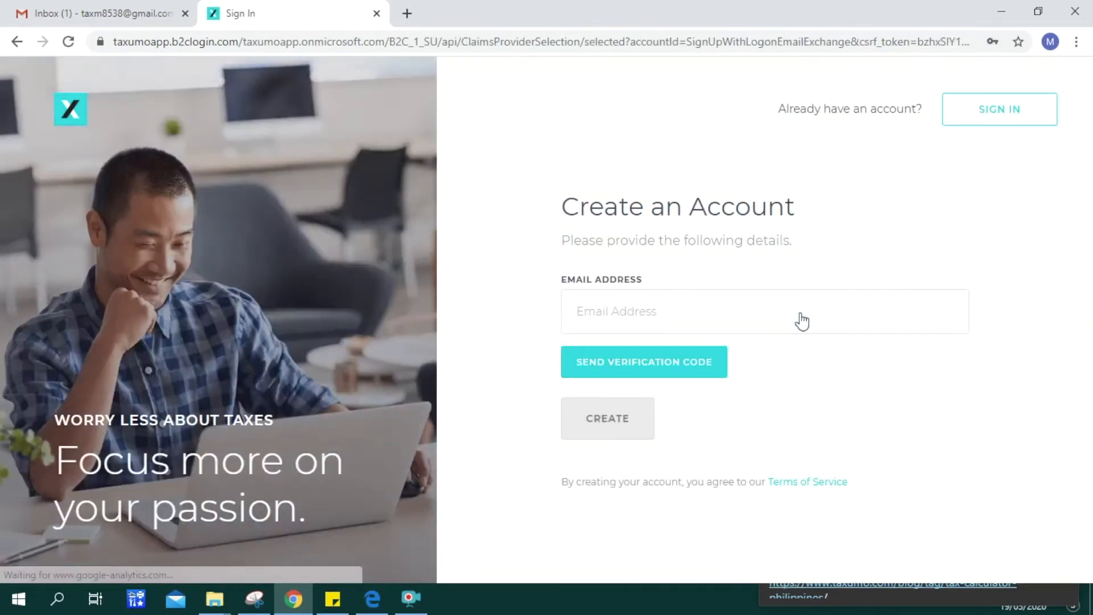
- Paste the sign-up e-mail address from Sticky Notes and request a verification code
{"action": "left_click", "coordinate": [344, 600]}
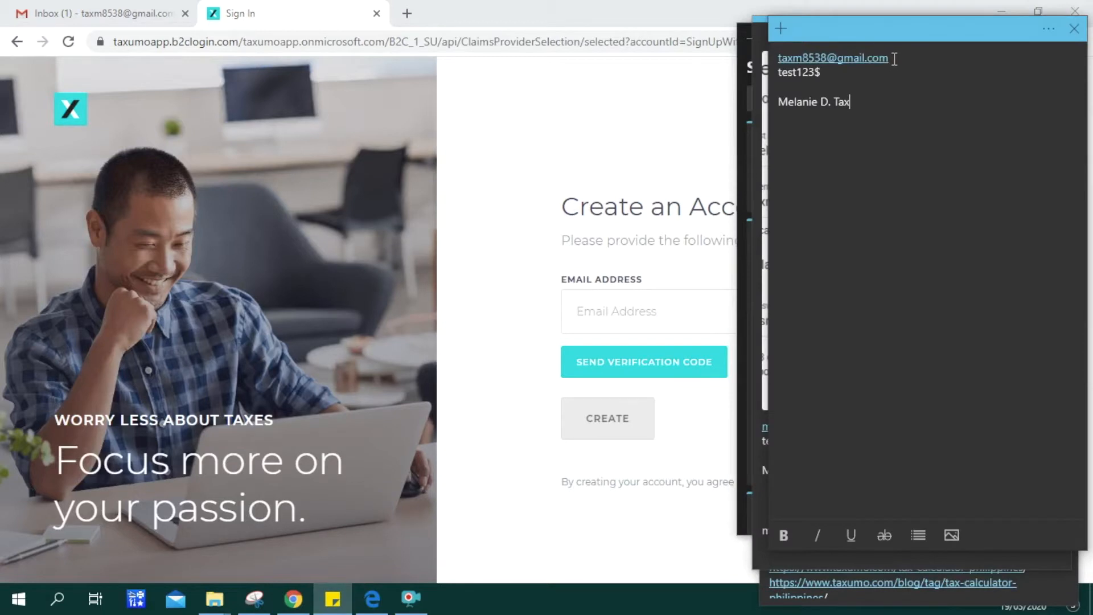
{"action": "left_click_drag", "start_coordinate": [894, 59], "coordinate": [746, 62]}
{"action": "key", "text": "ctrl+c"}
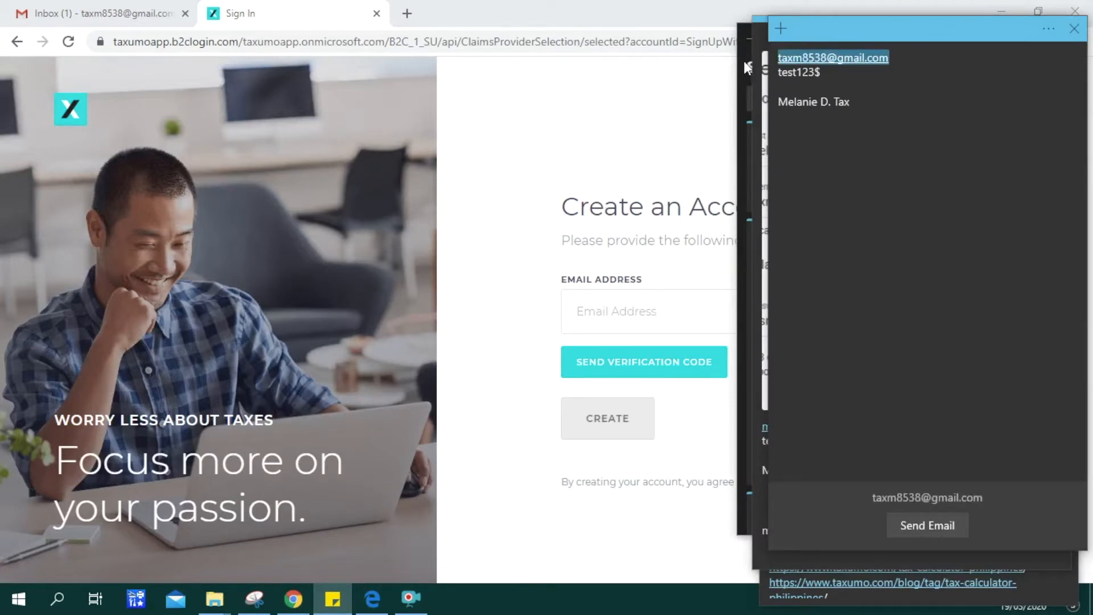
{"action": "left_click", "coordinate": [618, 300]}
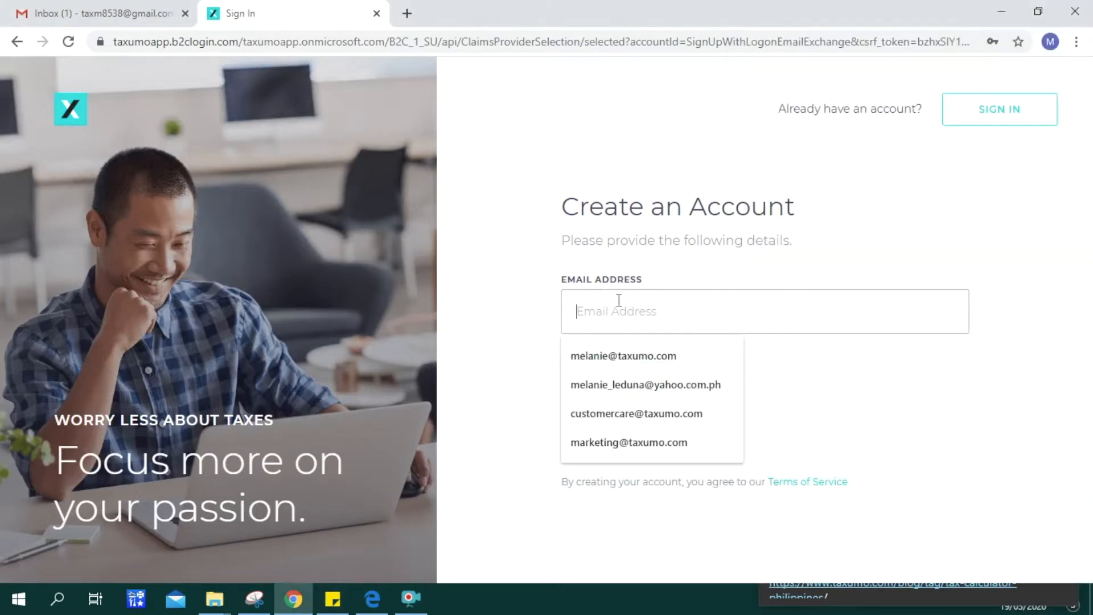
{"action": "key", "text": "ctrl+v"}
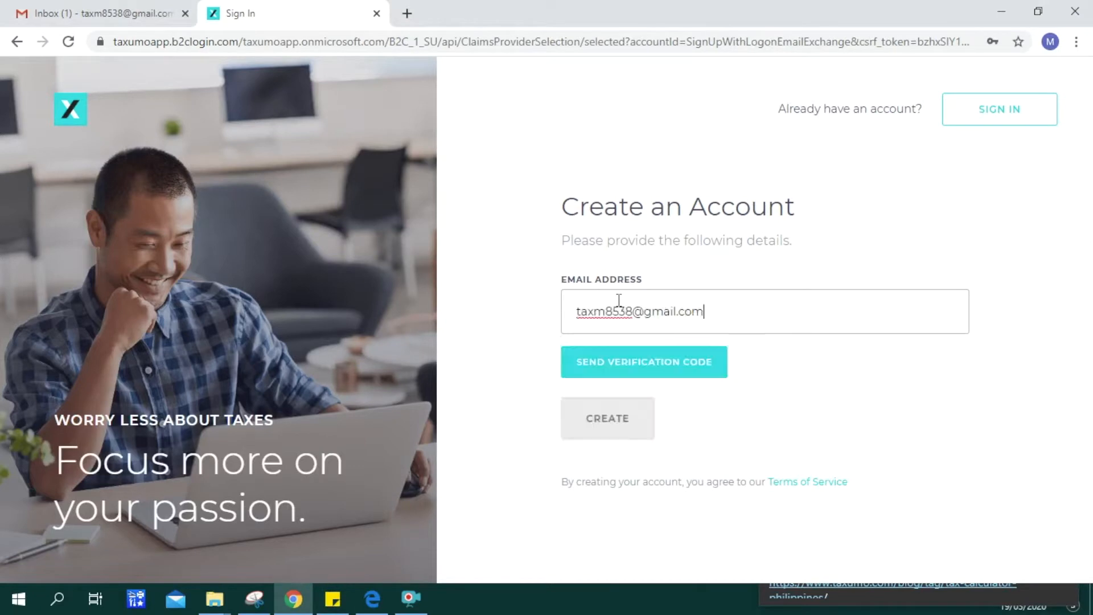
{"action": "left_click", "coordinate": [613, 370]}
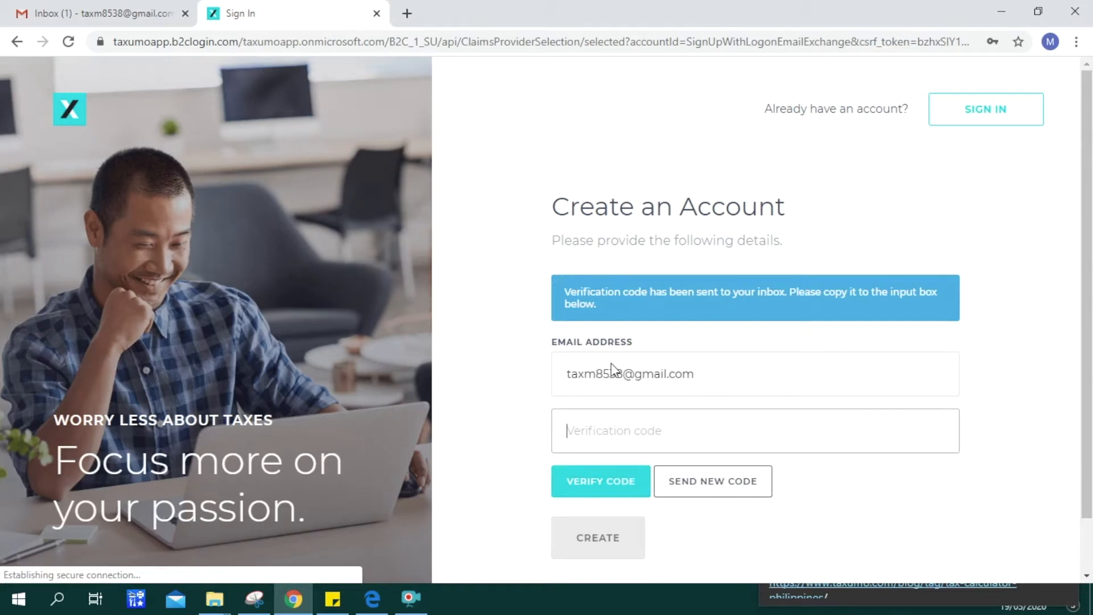
- Copy the code from Gmail's Taxumo verification e-mail and return to the verification code field
{"action": "left_click", "coordinate": [84, 17]}
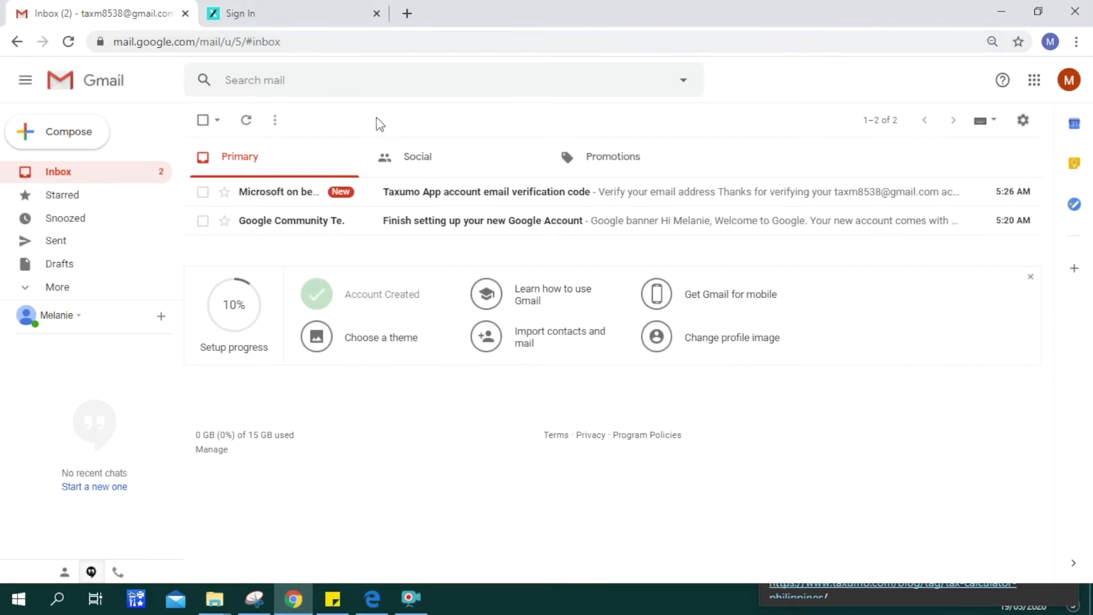
{"action": "left_click", "coordinate": [440, 192]}
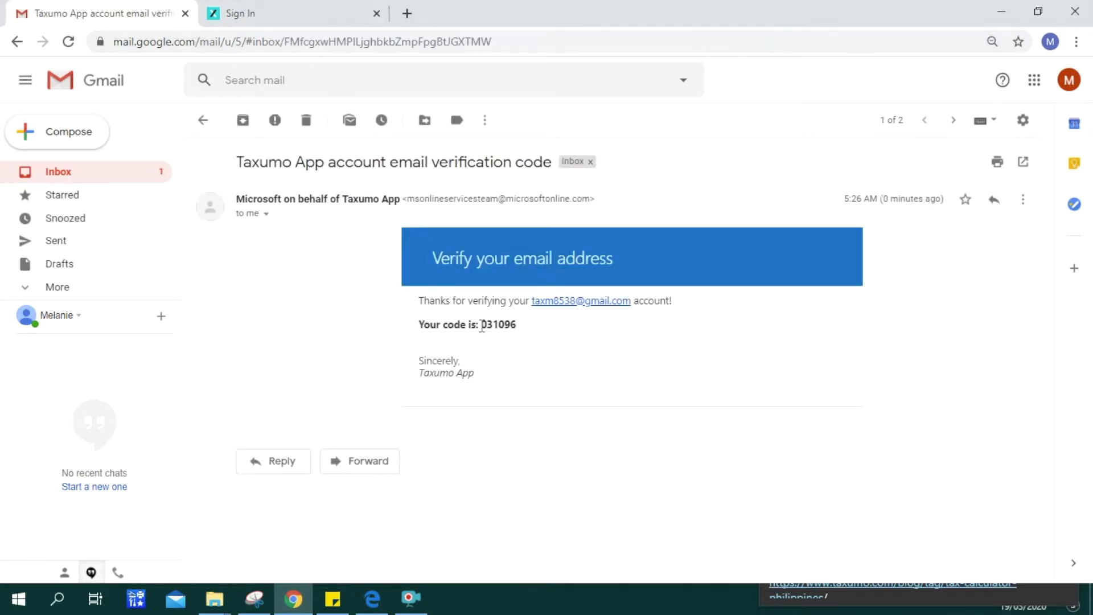
{"action": "left_click_drag", "start_coordinate": [480, 324], "coordinate": [511, 329]}
{"action": "left_click", "coordinate": [525, 333]}
{"action": "left_click", "coordinate": [313, 12]}
{"action": "left_click", "coordinate": [578, 426]}
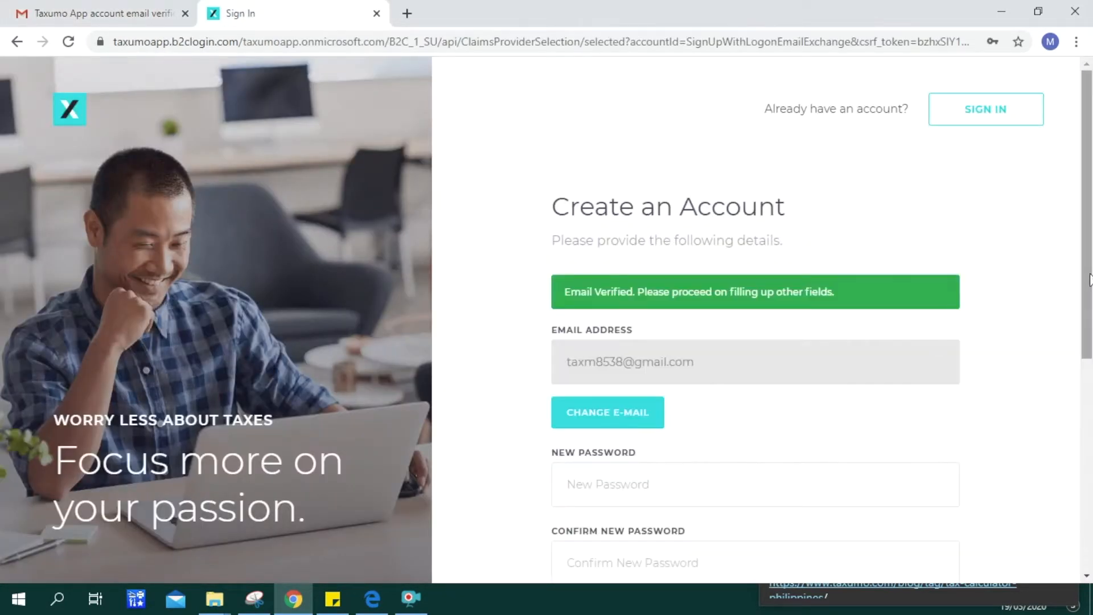
- Copy the password from the notes and paste it into the password fields
{"action": "left_click_drag", "start_coordinate": [1089, 279], "coordinate": [1084, 390]}
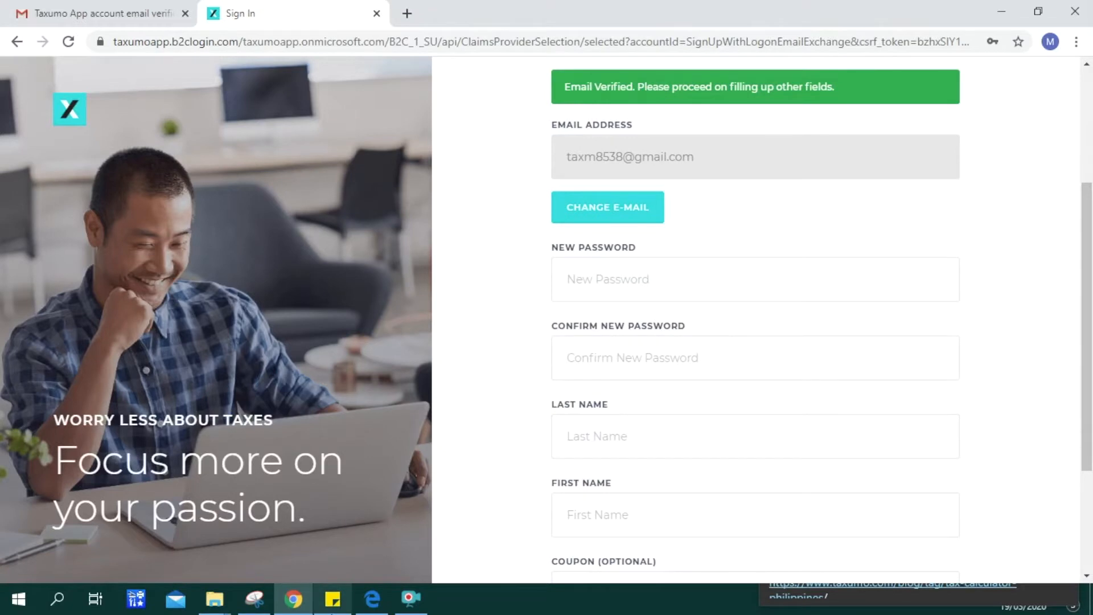
{"action": "left_click", "coordinate": [332, 599]}
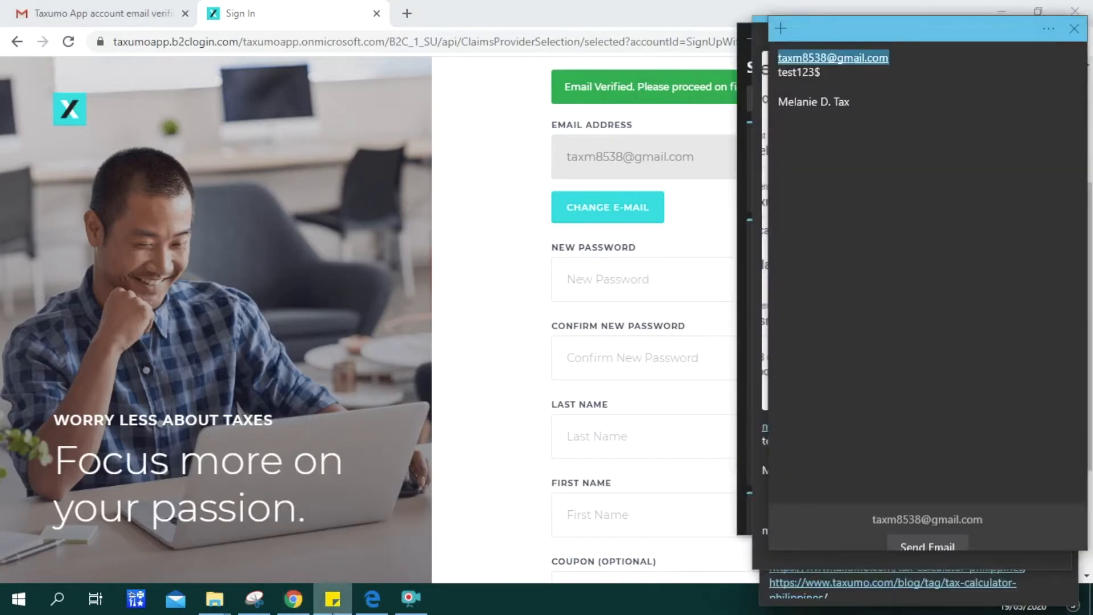
{"action": "left_click", "coordinate": [847, 83]}
{"action": "left_click_drag", "start_coordinate": [841, 75], "coordinate": [772, 73]}
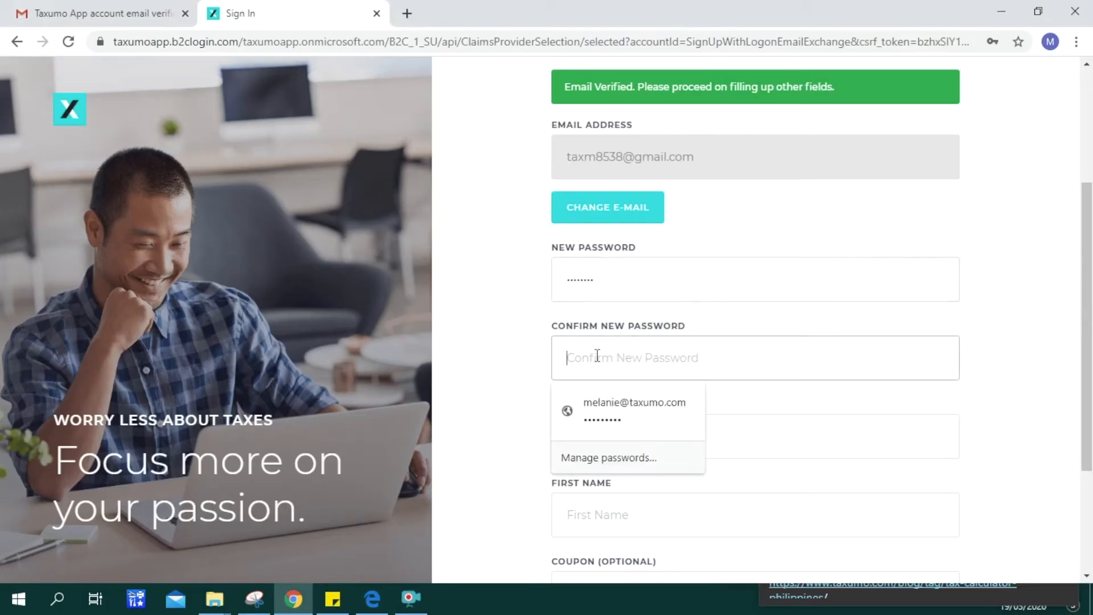
{"action": "key", "text": "ctrl+v"}
- Enter the user's last and first names and create the account
{"action": "left_click", "coordinate": [592, 436]}
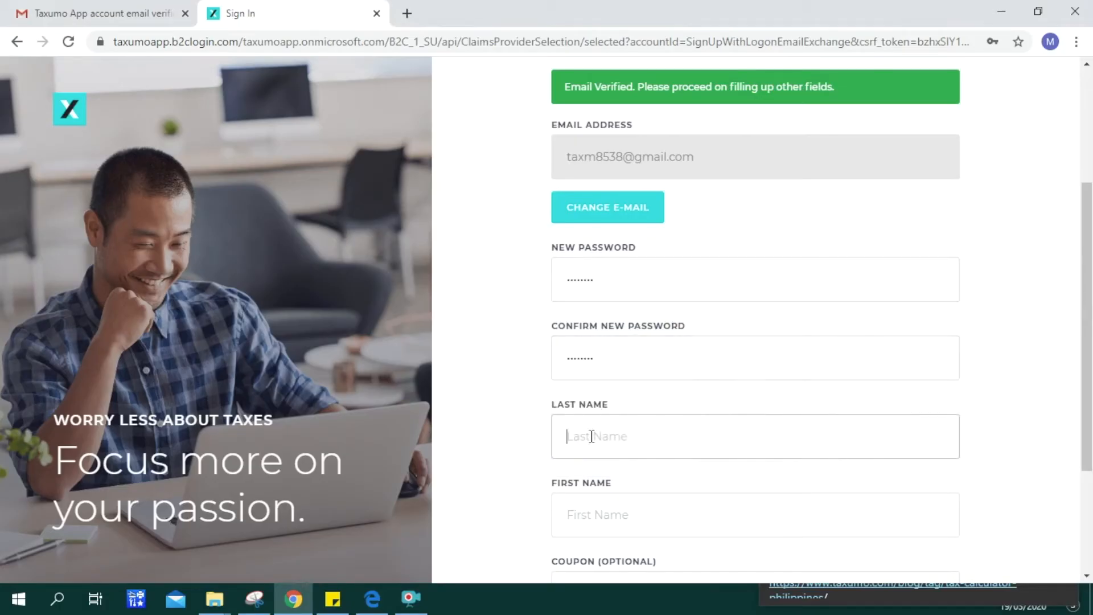
{"action": "type", "text": "Tax"}
{"action": "left_click", "coordinate": [593, 517]}
{"action": "type", "text": "Mela"}
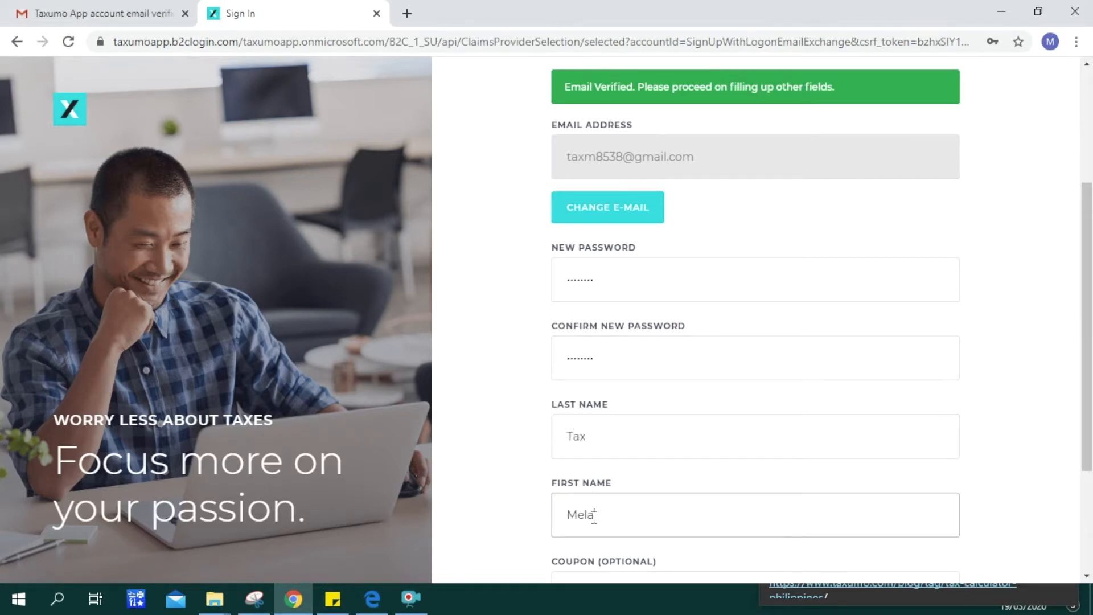
{"action": "type", "text": "nie"}
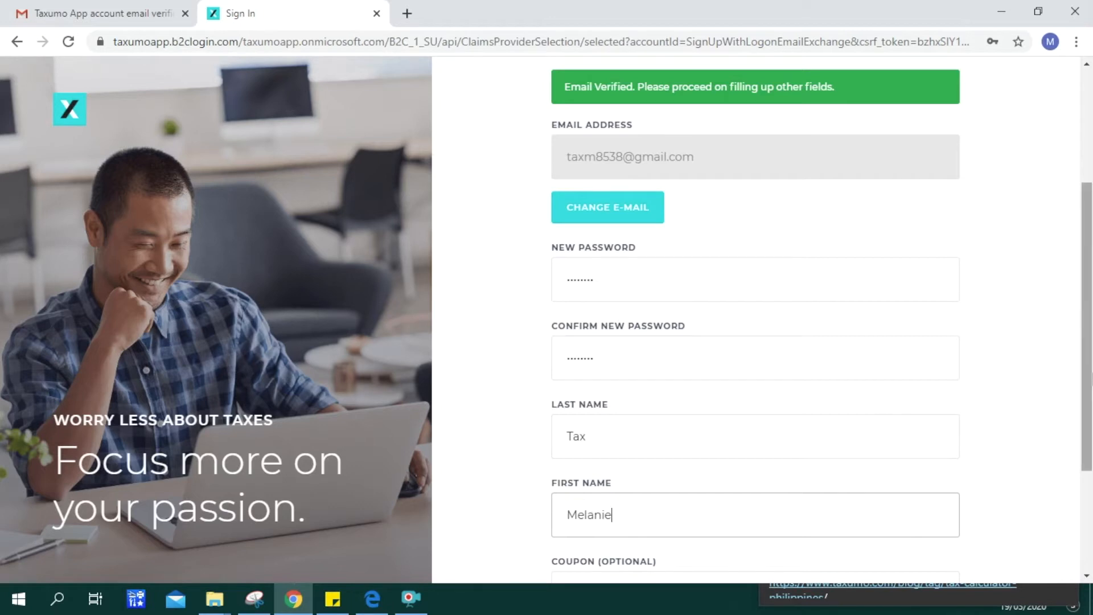
{"action": "left_click_drag", "start_coordinate": [1087, 380], "coordinate": [1087, 459]}
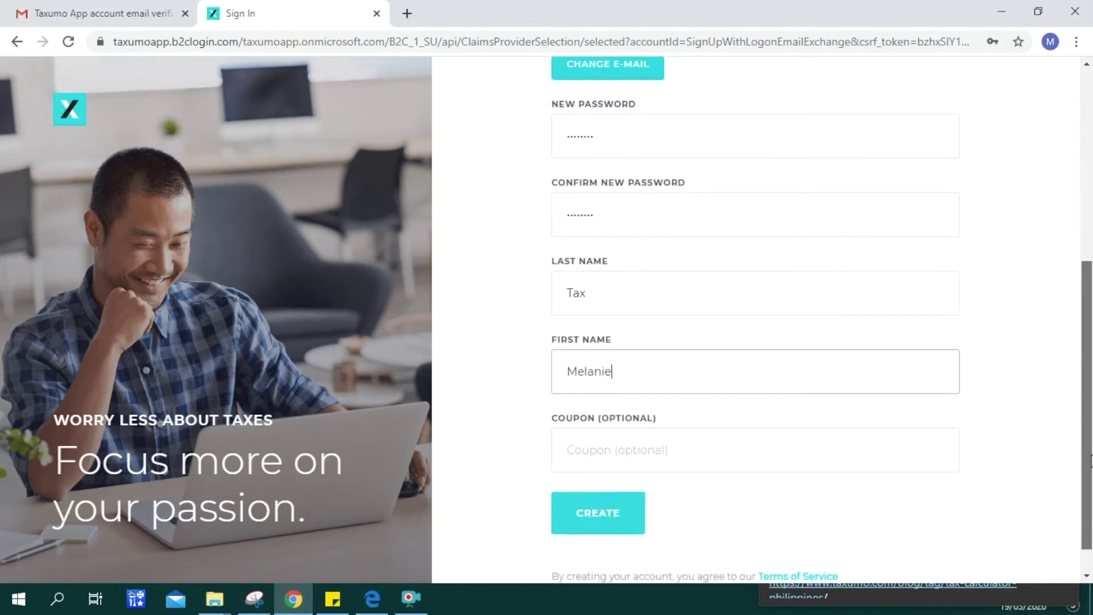
{"action": "left_click", "coordinate": [598, 522]}
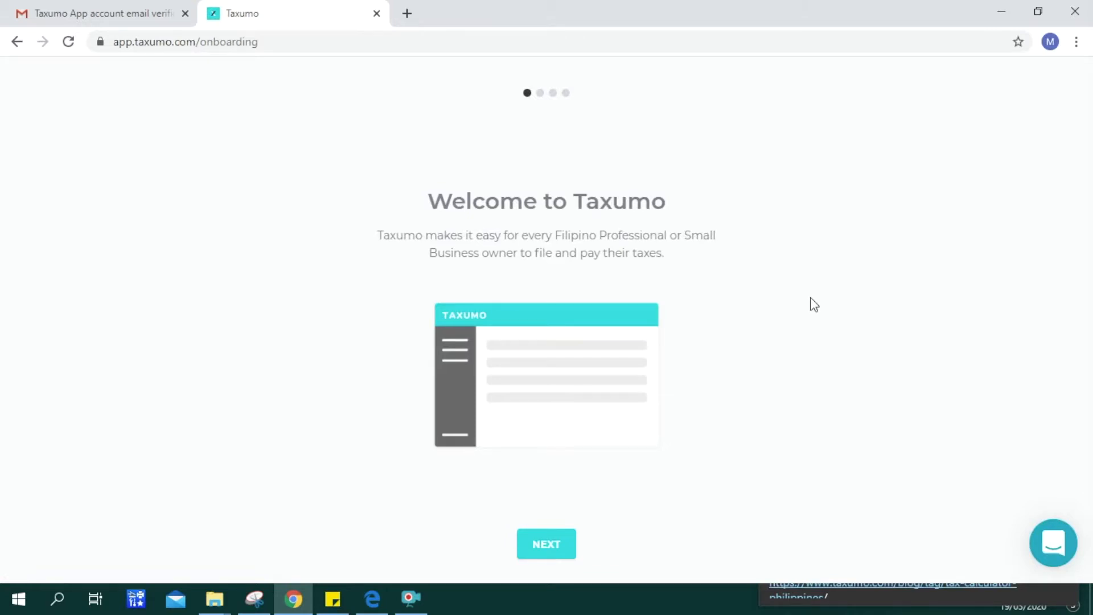
- Skip through the three onboarding slides and begin the filer's profile setup
{"action": "left_click", "coordinate": [563, 555]}
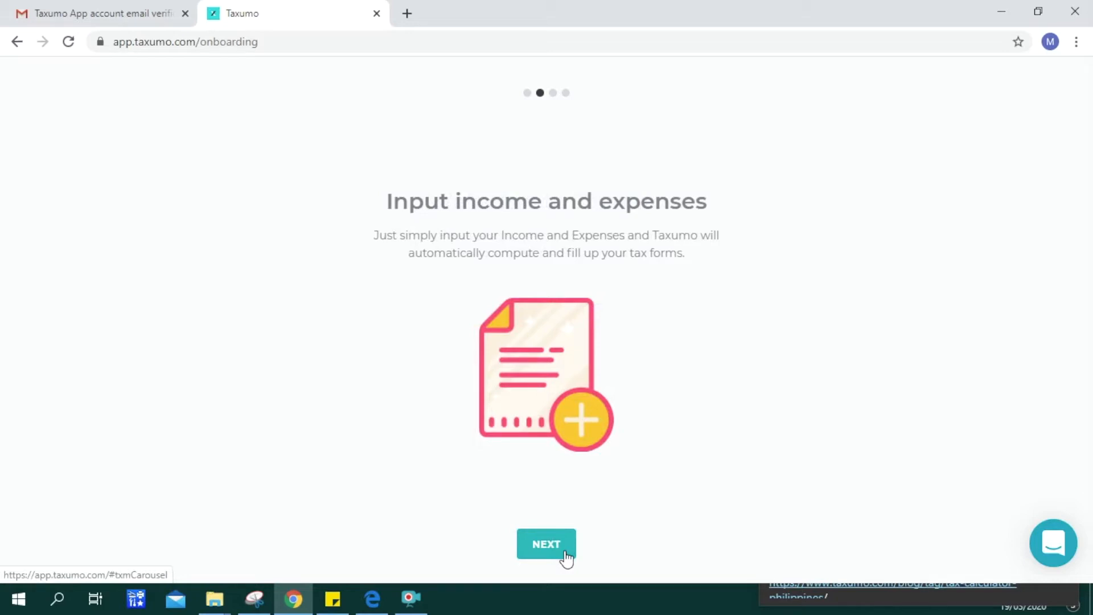
{"action": "left_click", "coordinate": [567, 555]}
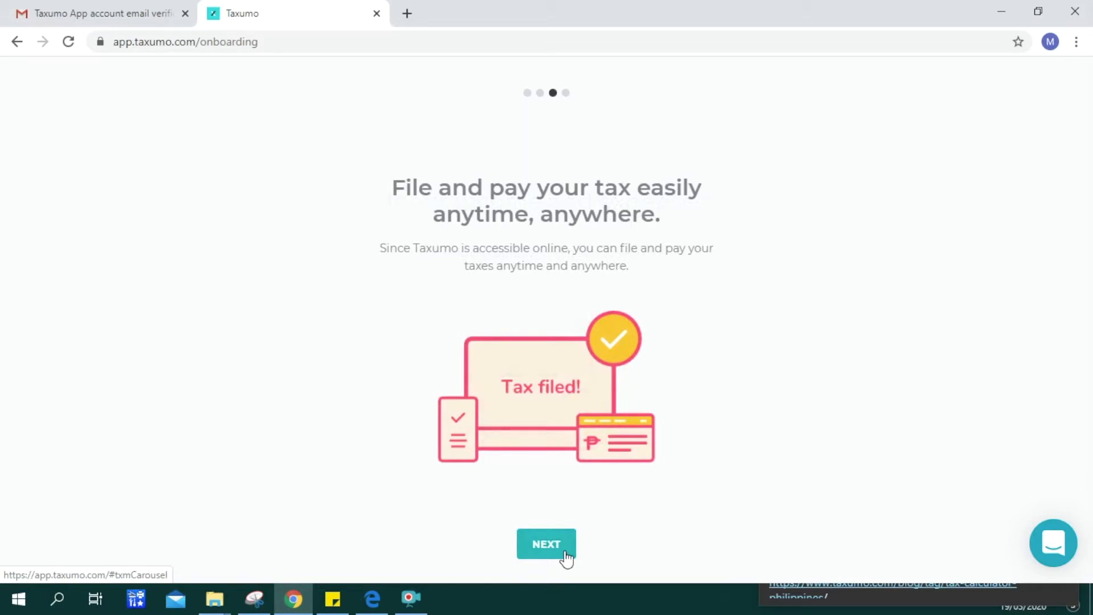
{"action": "left_click", "coordinate": [566, 555]}
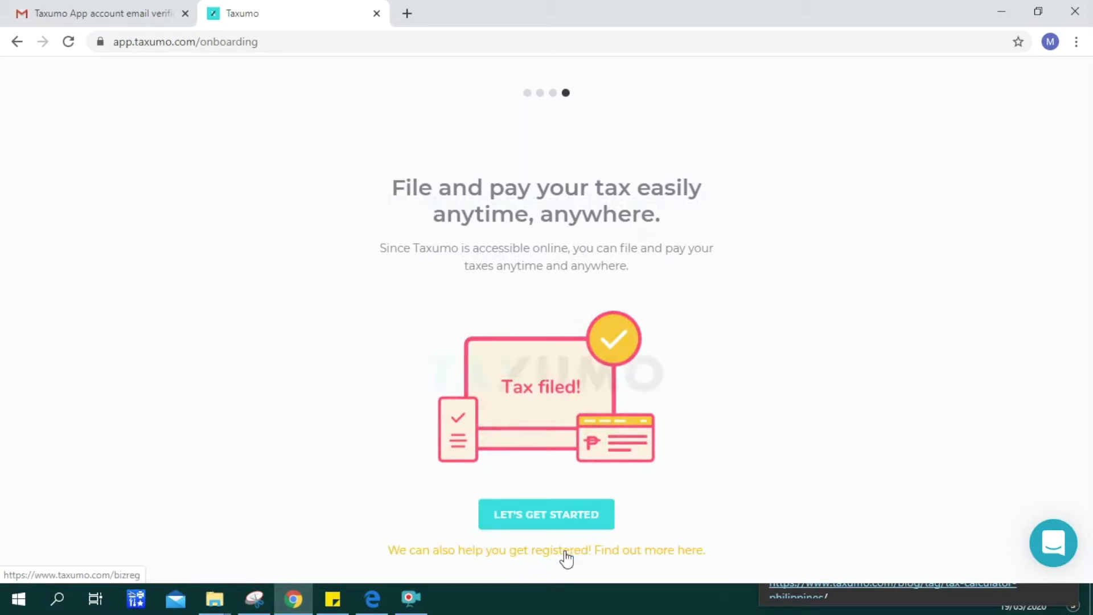
{"action": "left_click", "coordinate": [567, 512]}
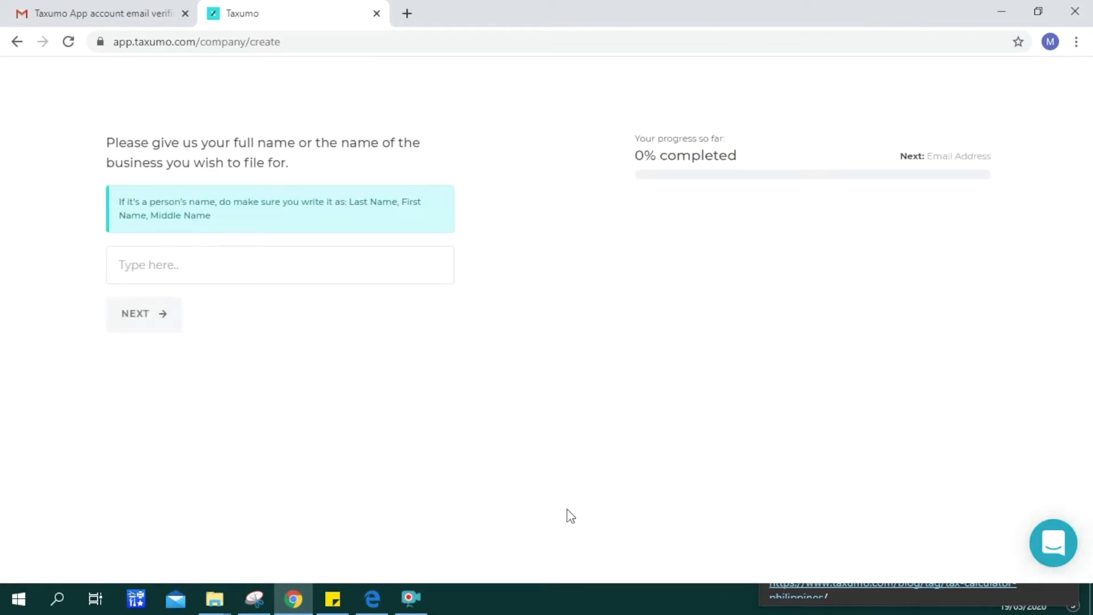
- Enter the filer's full name, keep the notification e-mail, and add the contact number
{"action": "left_click", "coordinate": [136, 264]}
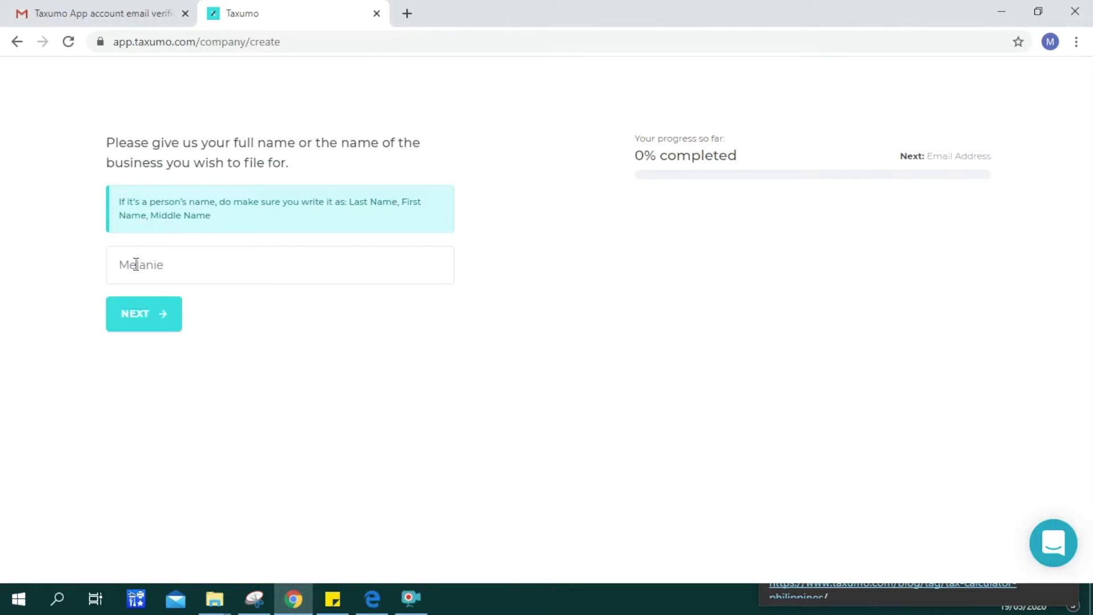
{"action": "left_click", "coordinate": [131, 322]}
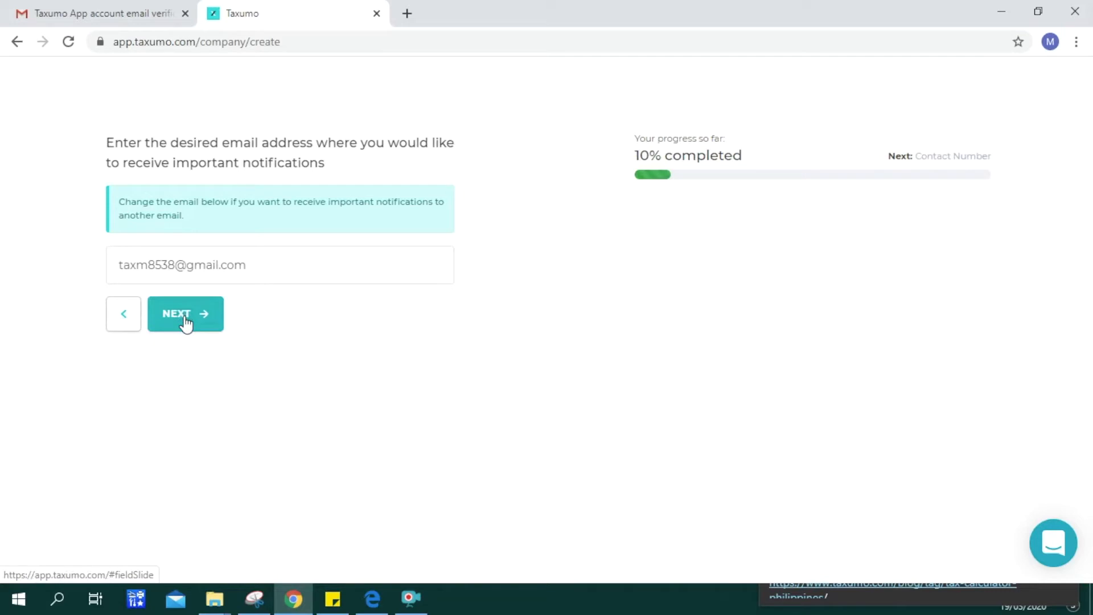
{"action": "left_click", "coordinate": [186, 323]}
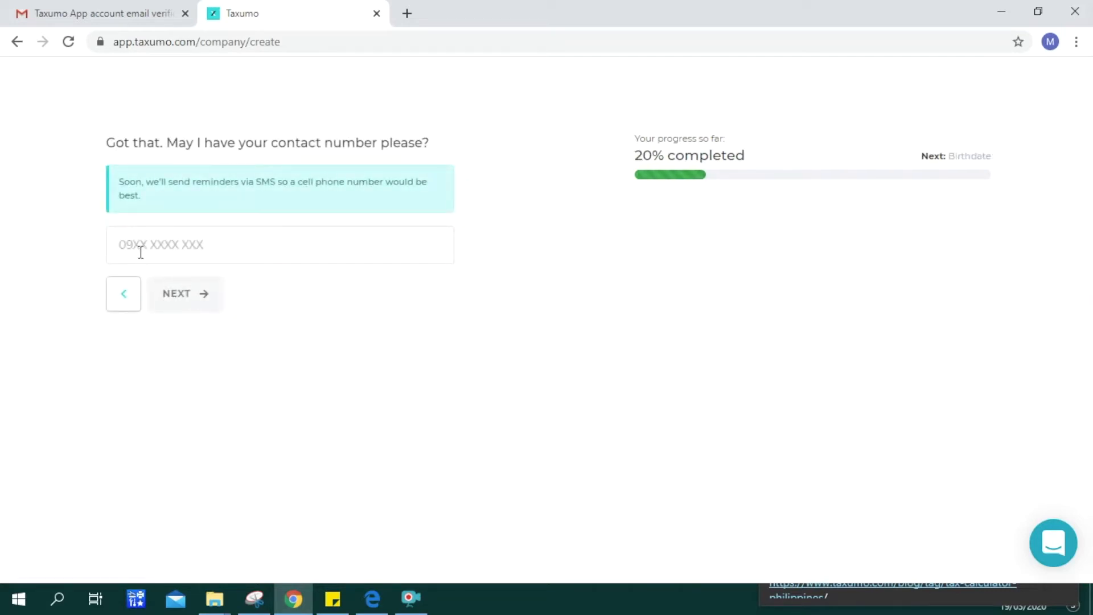
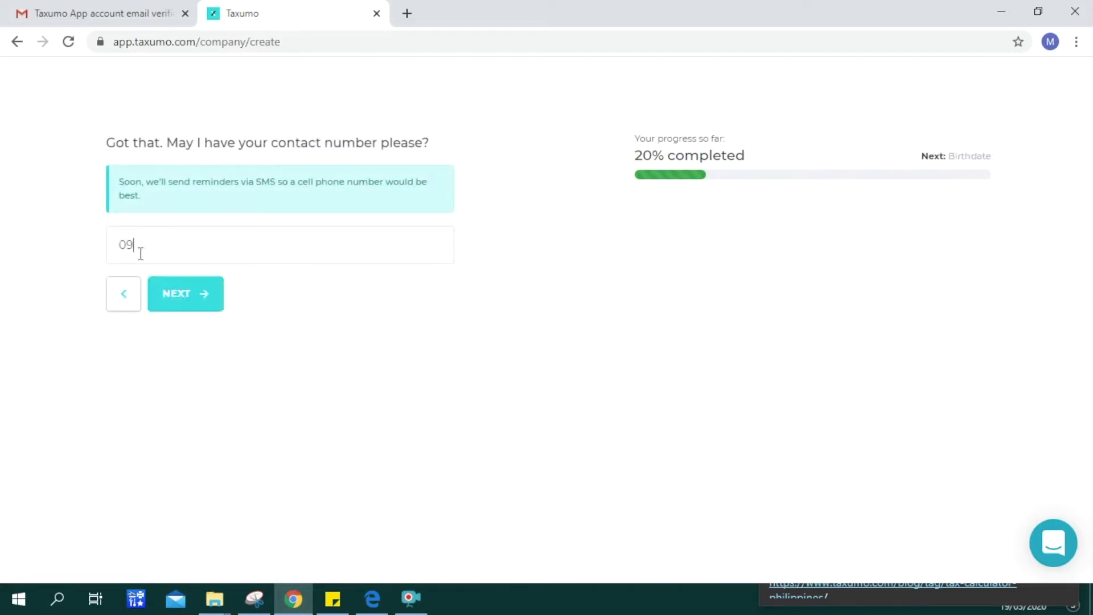
{"action": "left_click", "coordinate": [193, 294]}
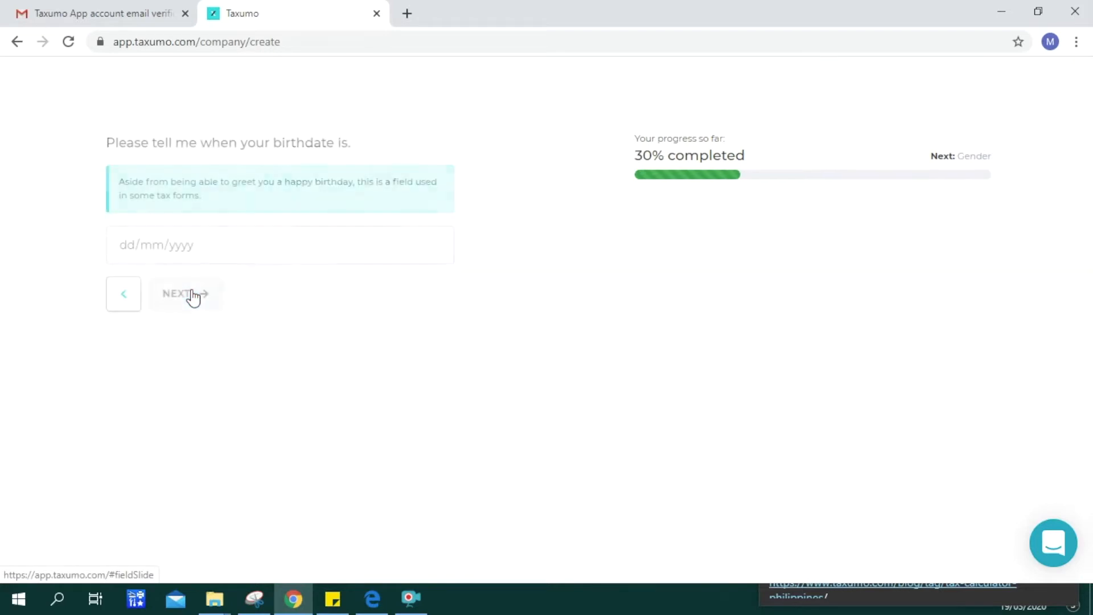
- Set the birthdate to 12/12/1990 and the gender to Female
{"action": "left_click", "coordinate": [127, 246]}
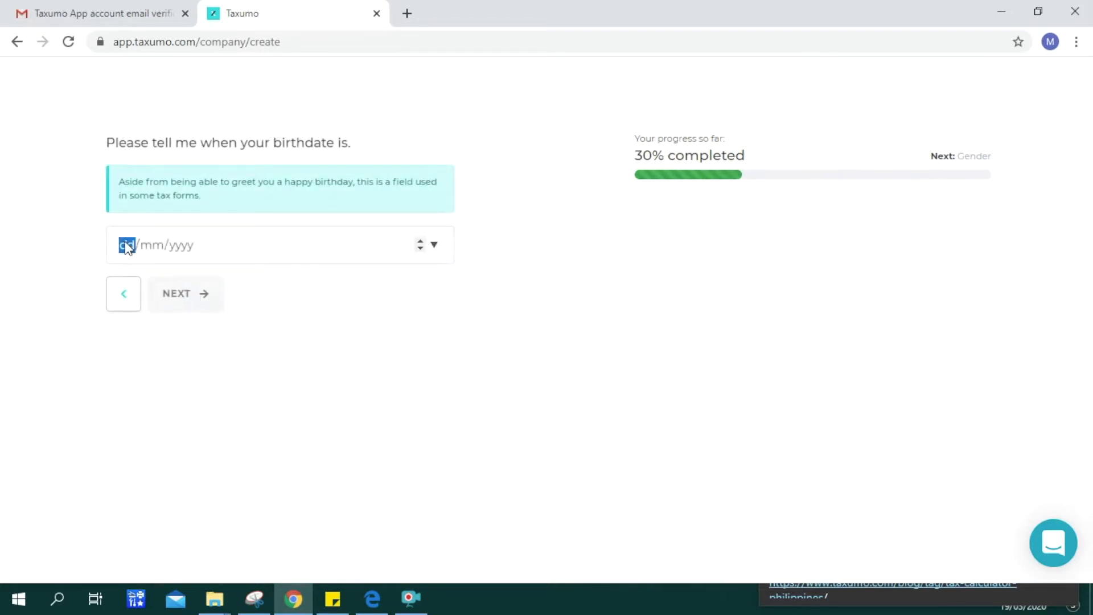
{"action": "type", "text": "19/12/0002"}
{"action": "key", "text": "BackSpace"}
{"action": "type", "text": "1990"}
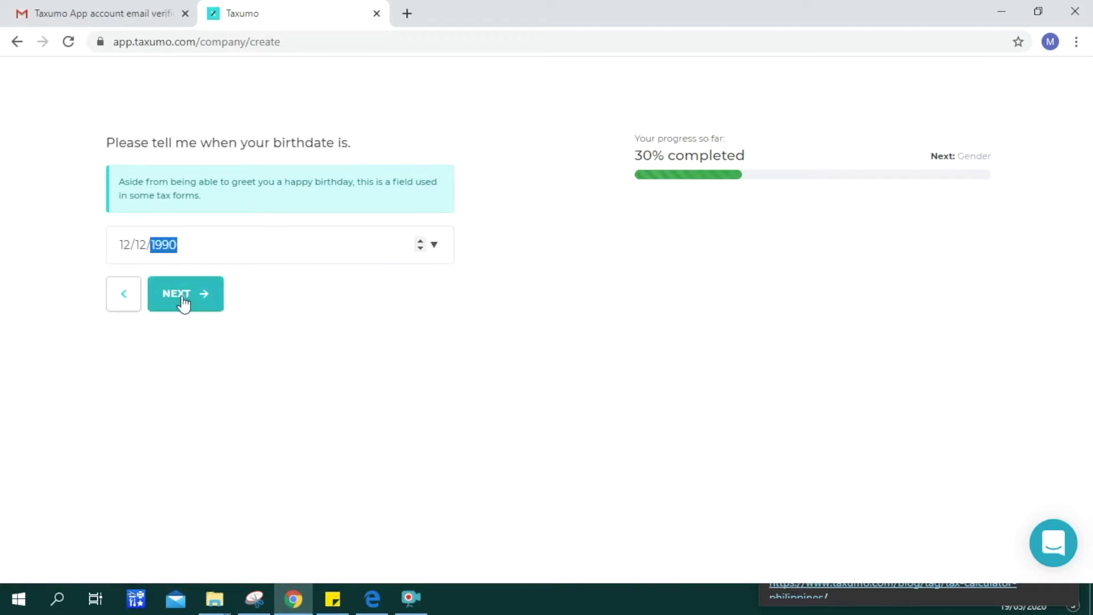
{"action": "left_click", "coordinate": [183, 303]}
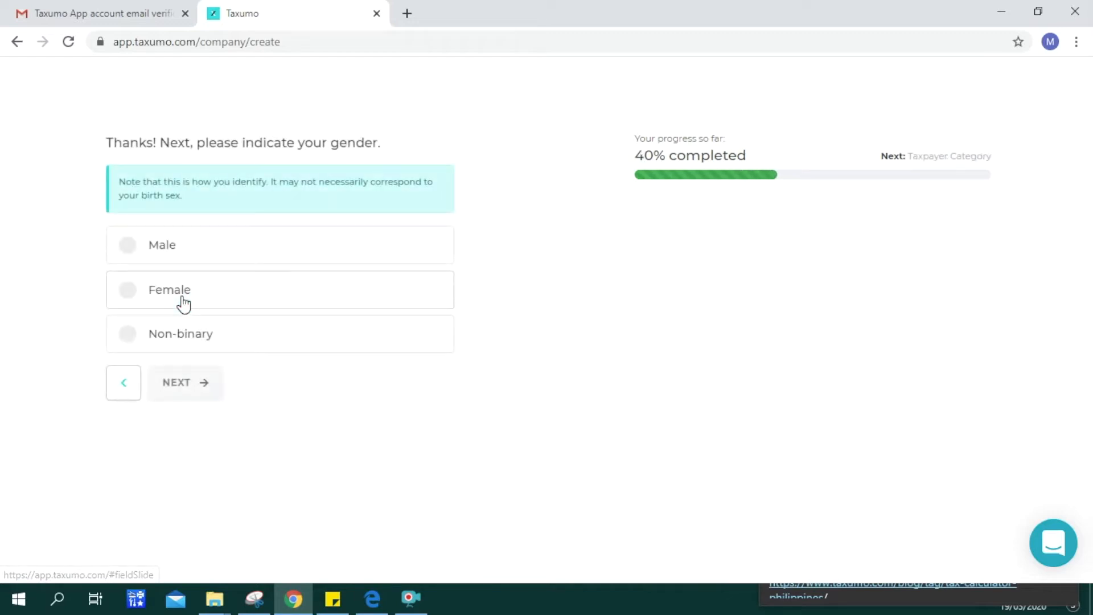
{"action": "left_click", "coordinate": [179, 293]}
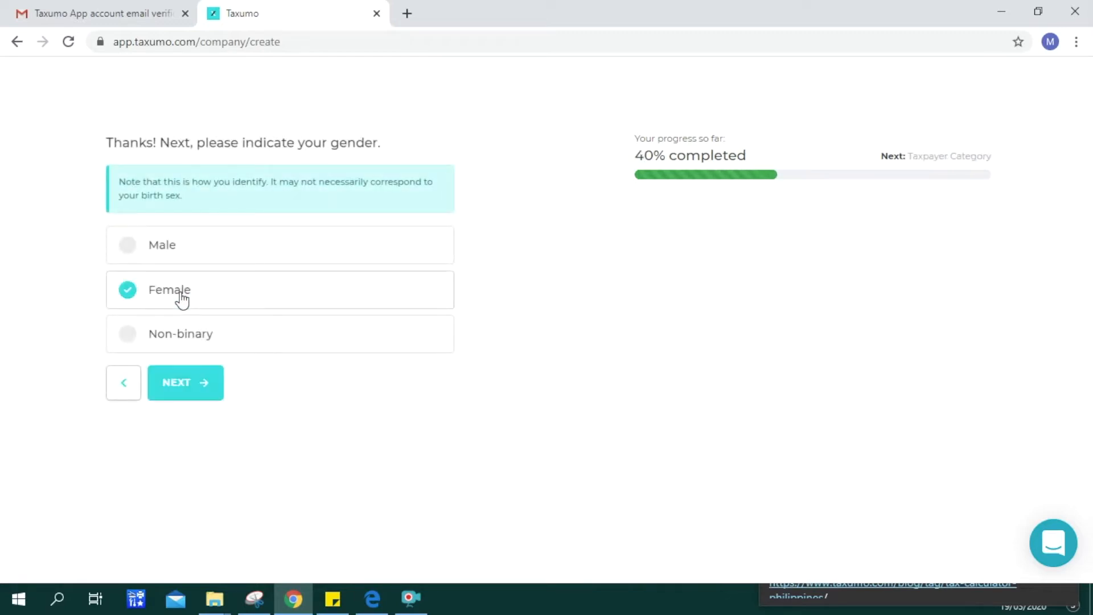
{"action": "left_click", "coordinate": [189, 387]}
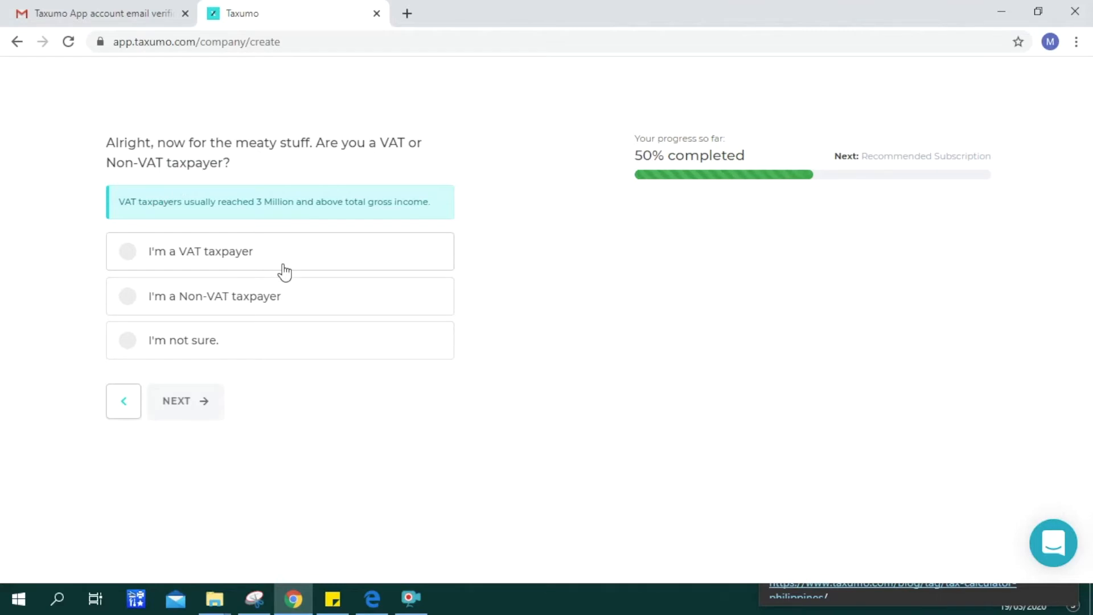
- Answer 'I'm not sure' for VAT status and switch the plan to Monthly Billing
{"action": "left_click", "coordinate": [205, 348]}
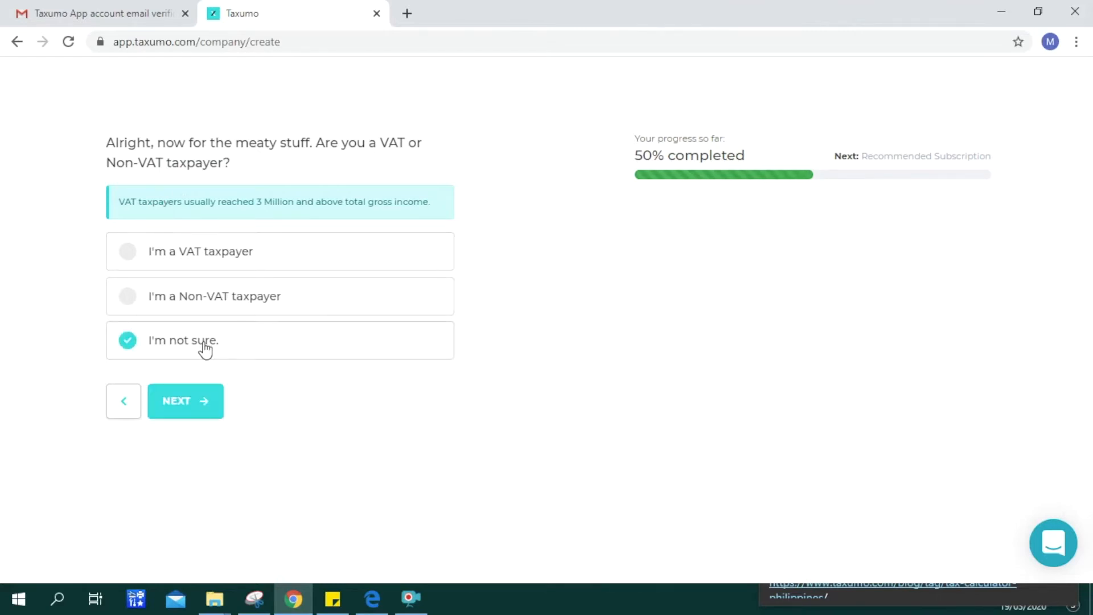
{"action": "left_click", "coordinate": [206, 405]}
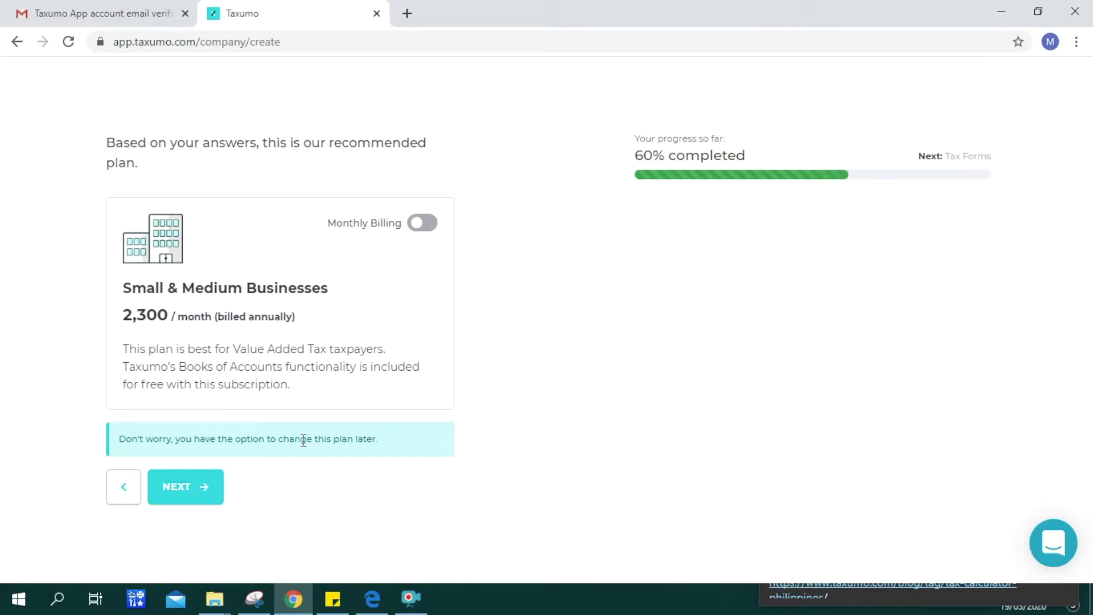
{"action": "left_click", "coordinate": [427, 225]}
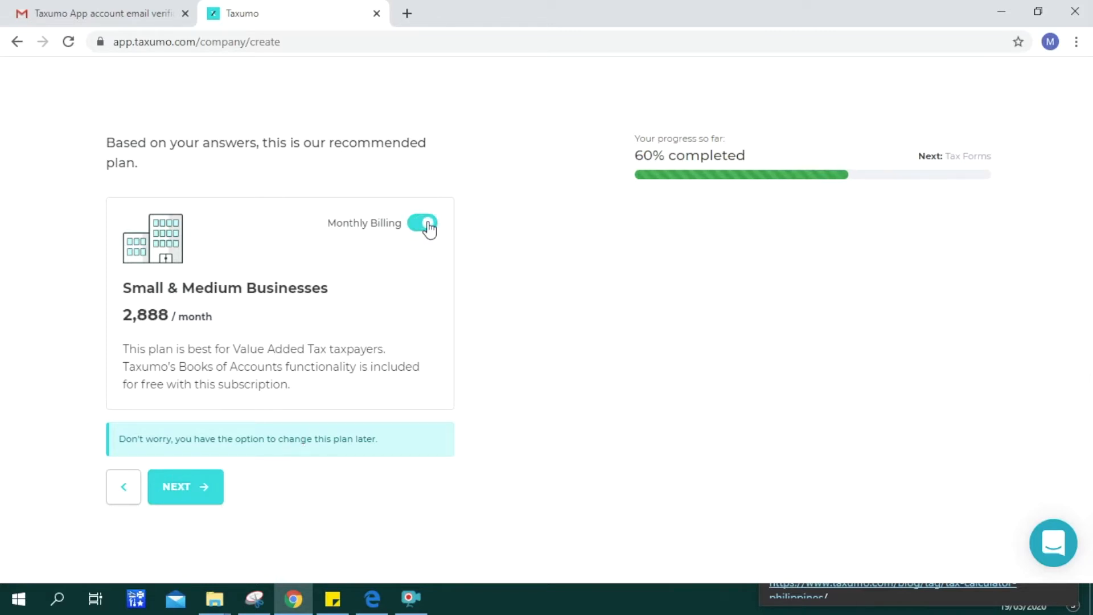
{"action": "left_click", "coordinate": [192, 502]}
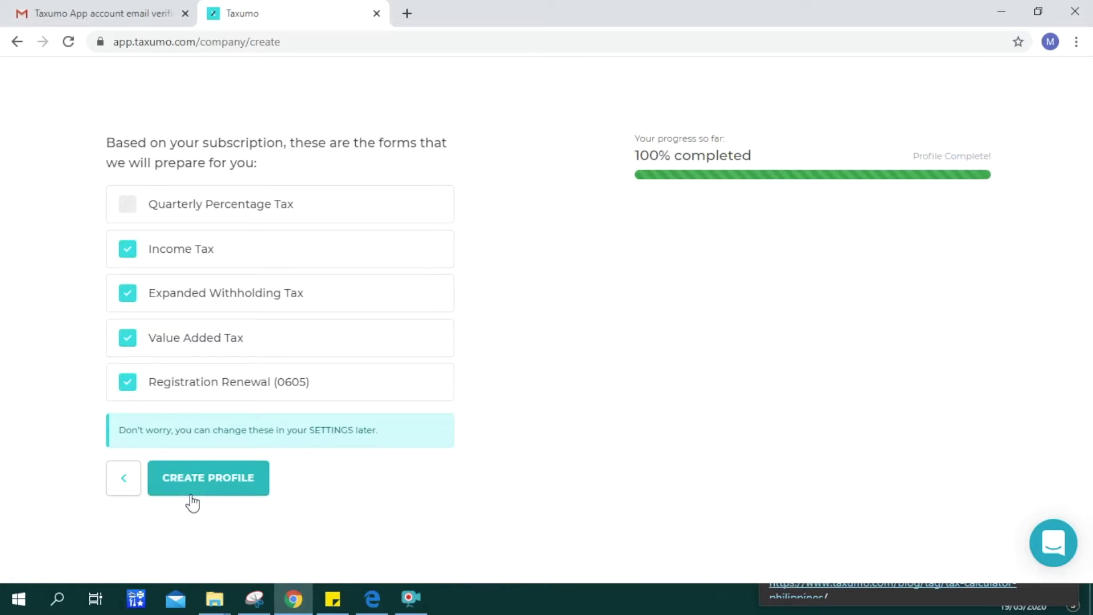
- Drop the Expanded Withholding Tax and Value Added Tax forms and create the profile
{"action": "left_click", "coordinate": [129, 293]}
{"action": "left_click", "coordinate": [128, 339]}
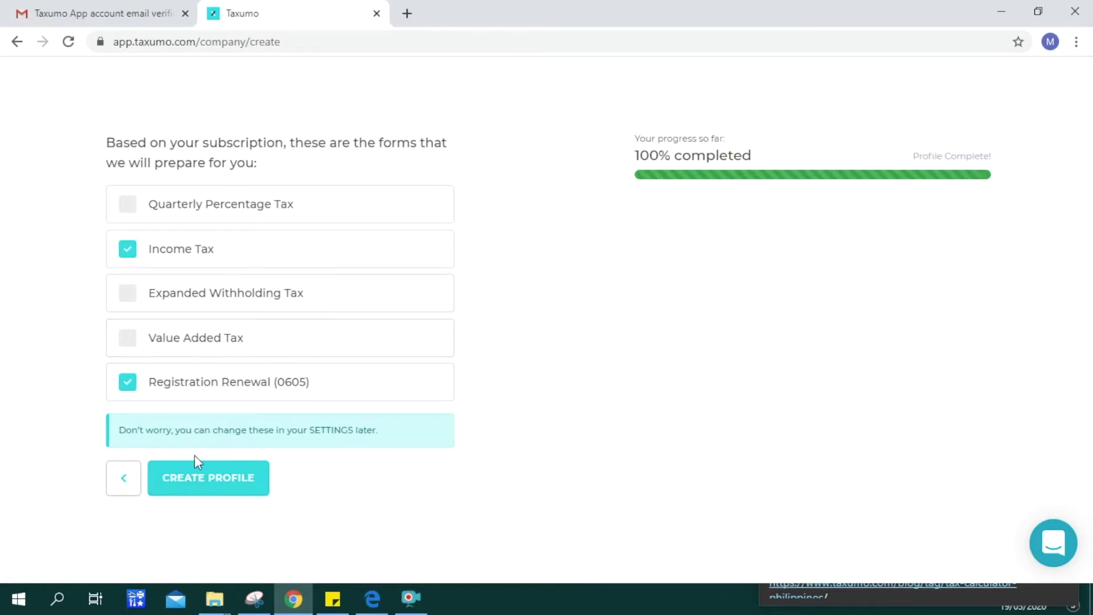
{"action": "left_click", "coordinate": [206, 481]}
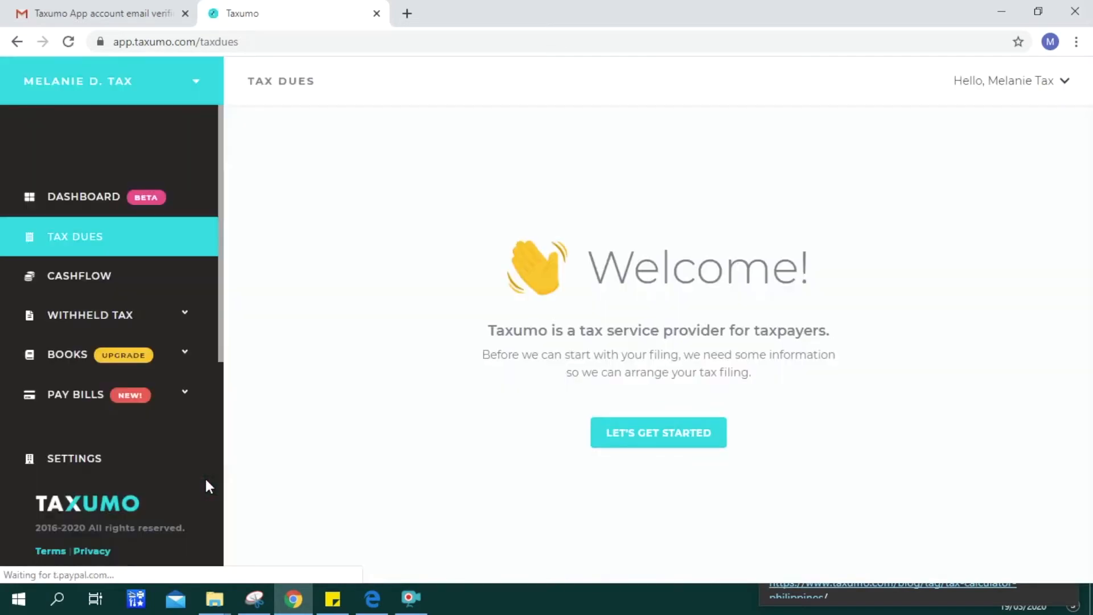
- Step through all nine product tour popups, from Tax Dues to Settings, and finish with Done
{"action": "left_click", "coordinate": [650, 431]}
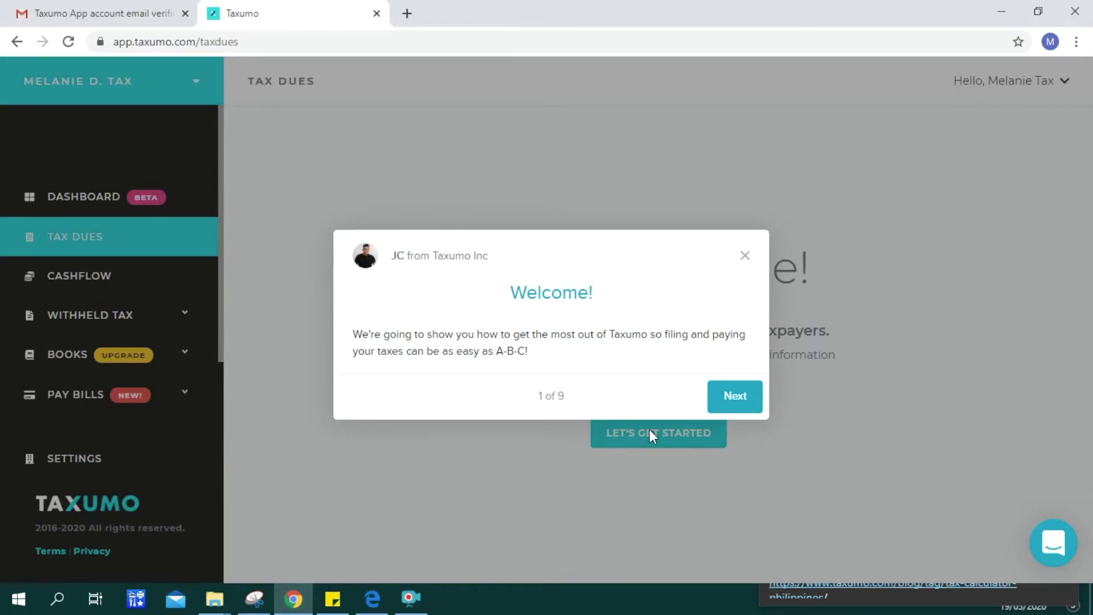
{"action": "left_click", "coordinate": [738, 397]}
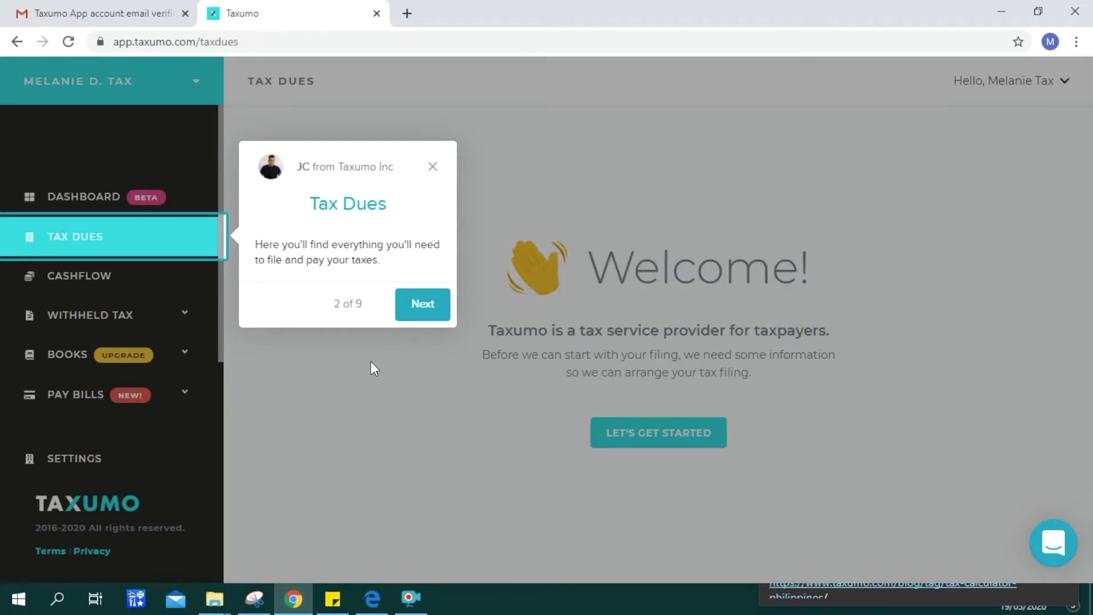
{"action": "left_click", "coordinate": [423, 308]}
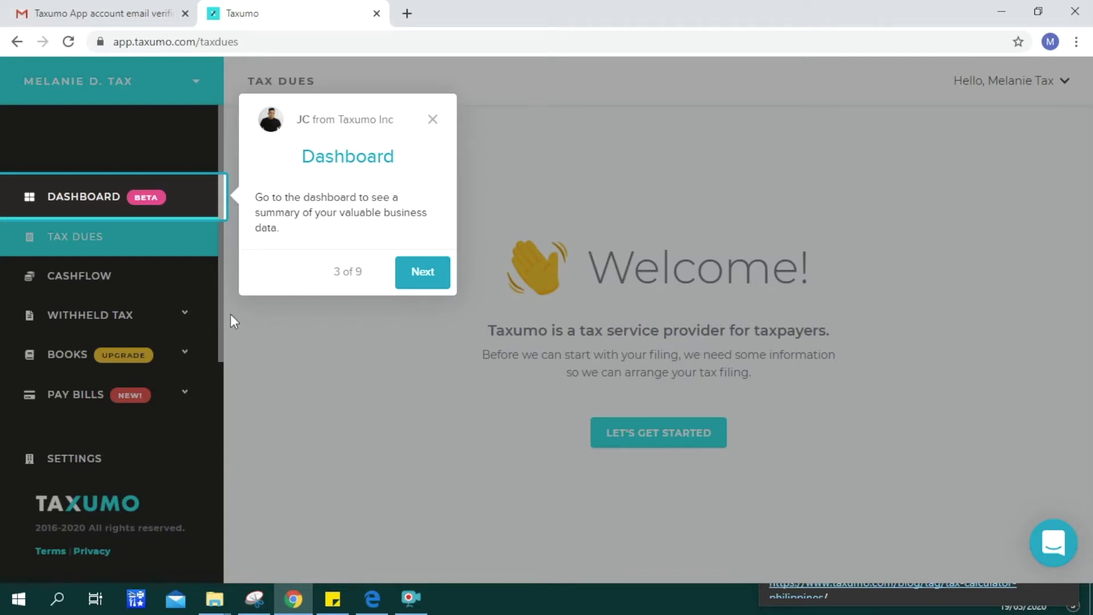
{"action": "left_click", "coordinate": [426, 279]}
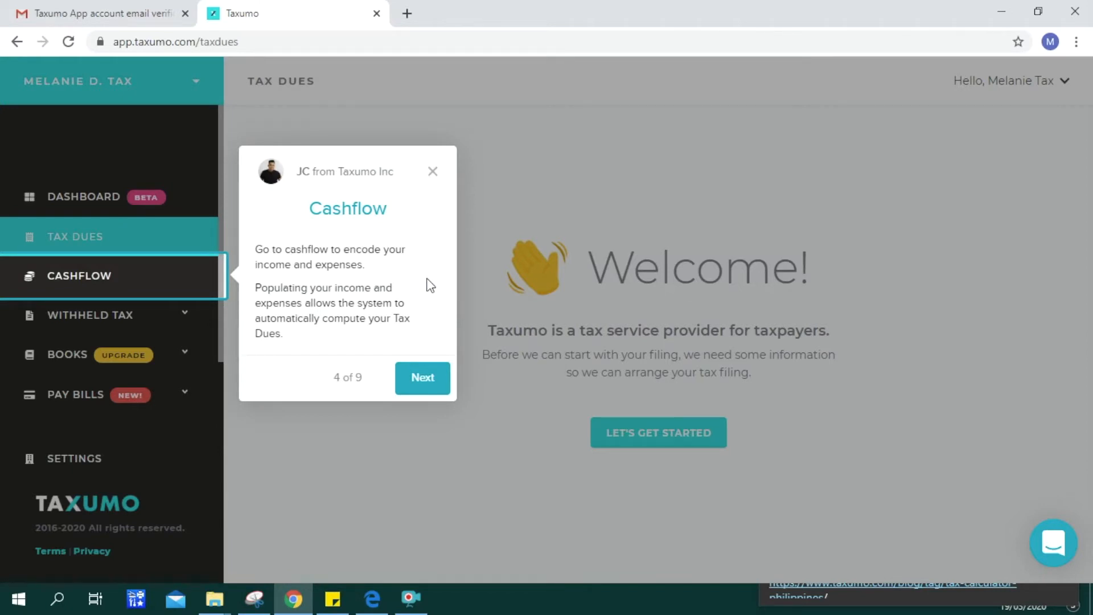
{"action": "left_click", "coordinate": [423, 379]}
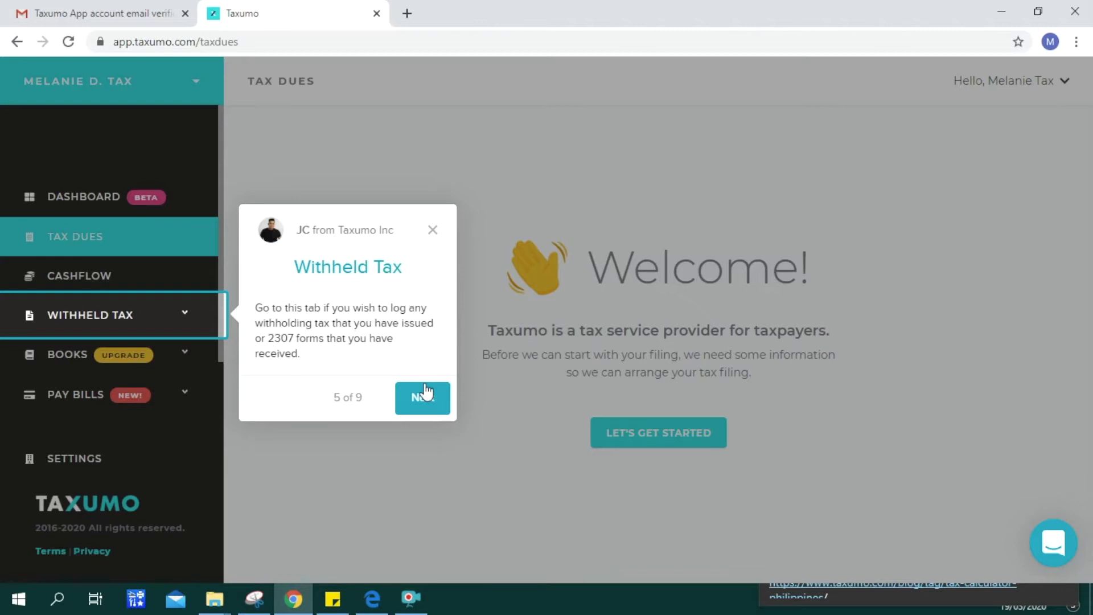
{"action": "left_click", "coordinate": [425, 402]}
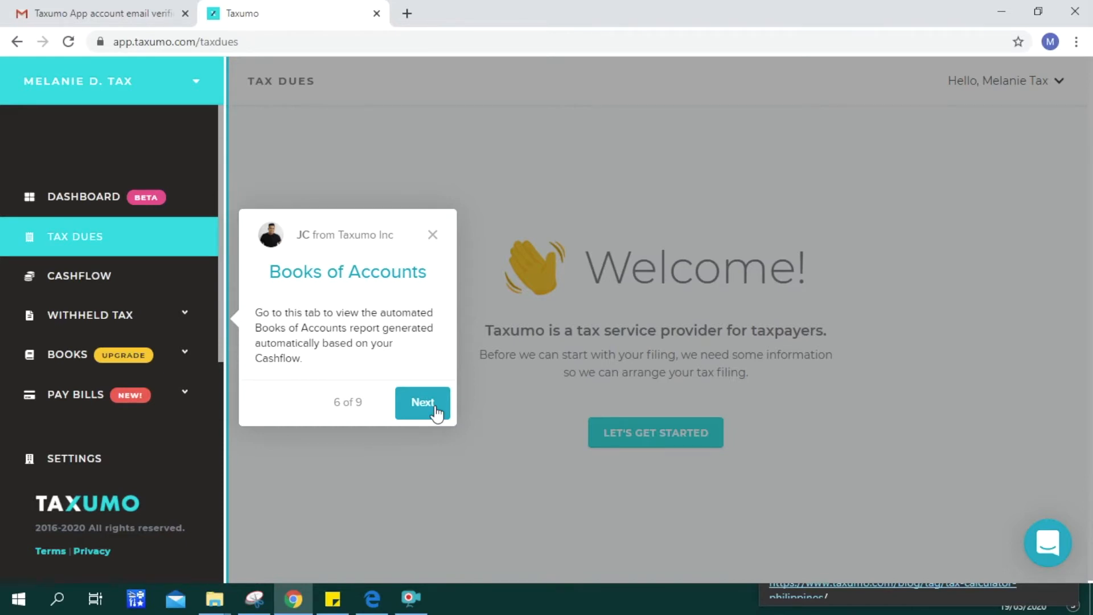
{"action": "left_click", "coordinate": [423, 403]}
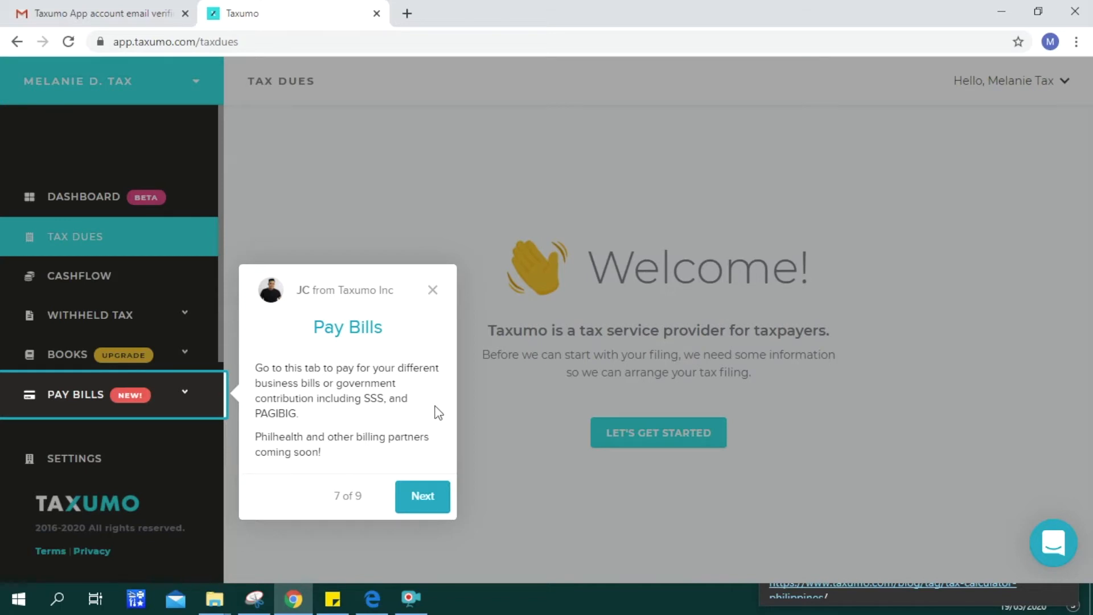
{"action": "left_click", "coordinate": [410, 503]}
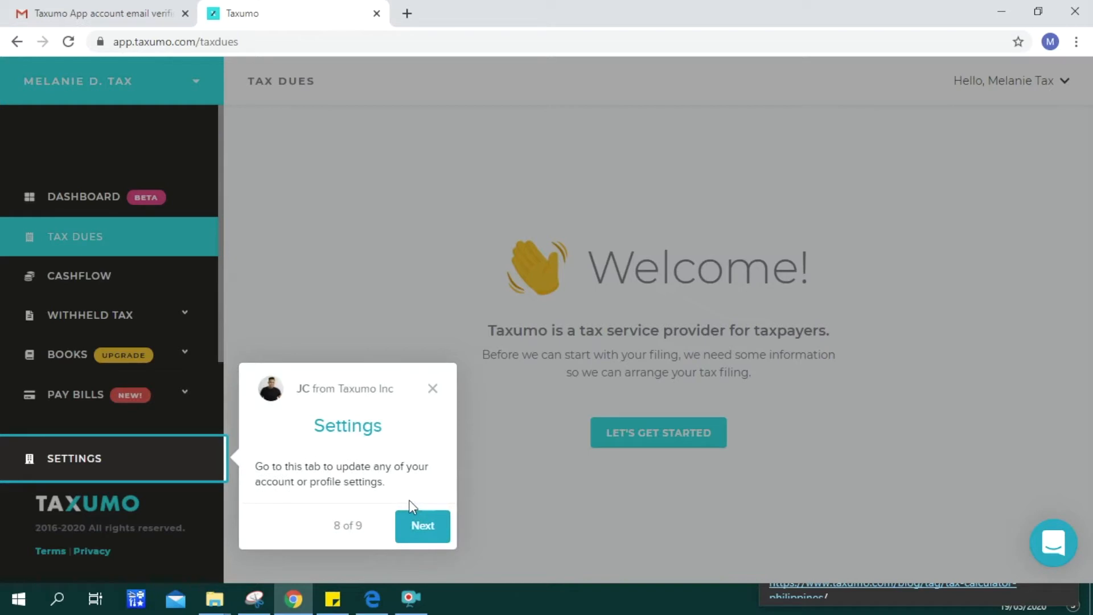
{"action": "left_click", "coordinate": [423, 526]}
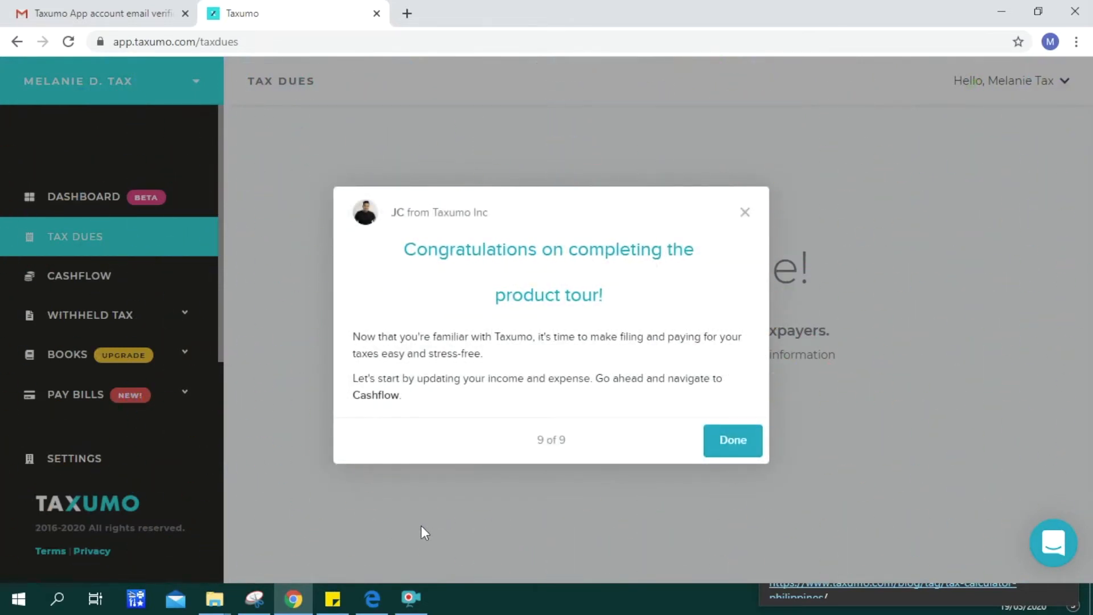
{"action": "left_click", "coordinate": [734, 442]}
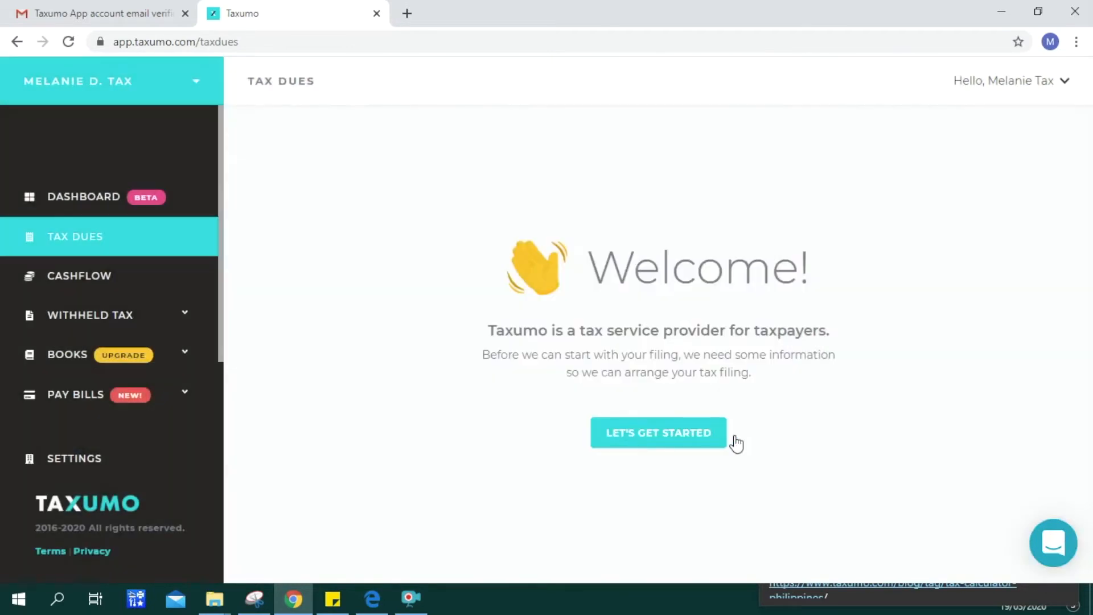
- Enter the tax identification number and the registered address with house number in Company Information
{"action": "left_click", "coordinate": [664, 438]}
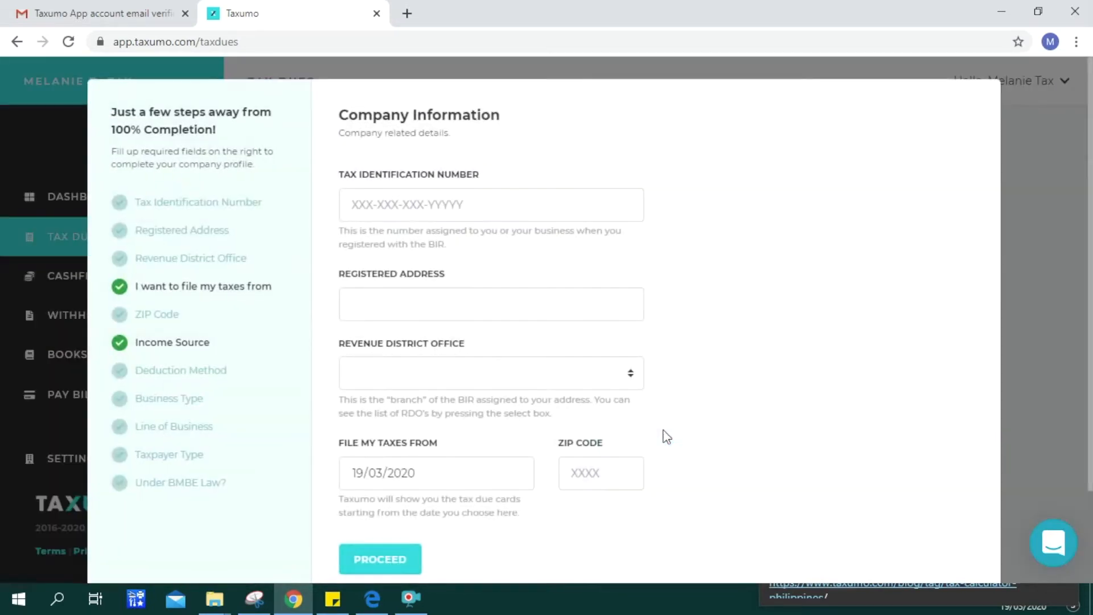
{"action": "left_click", "coordinate": [354, 213]}
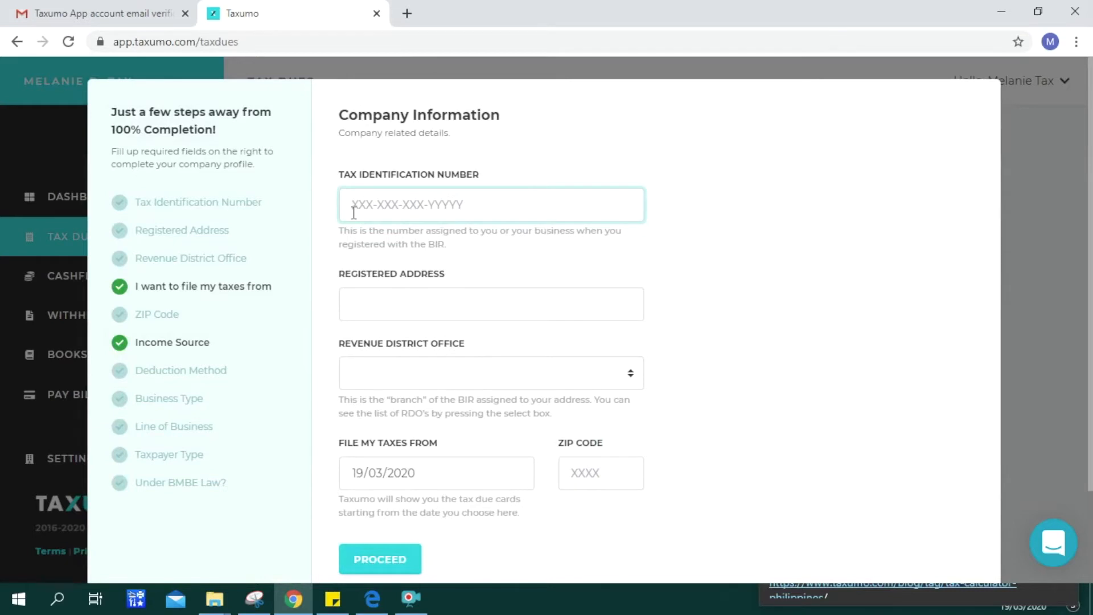
{"action": "type", "text": "001-002-003-000"}
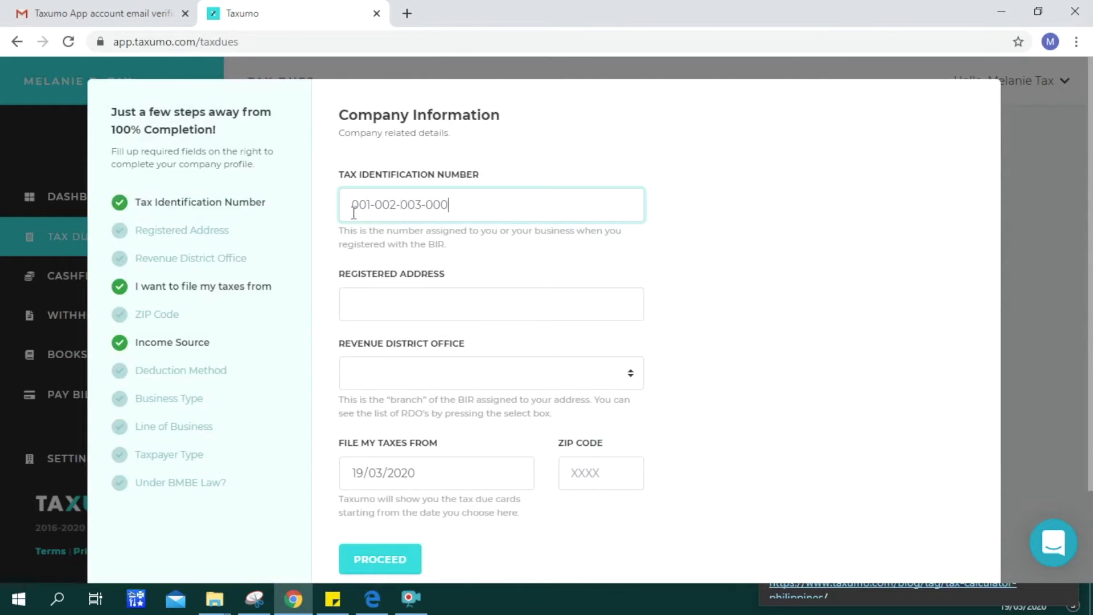
{"action": "left_click", "coordinate": [362, 304]}
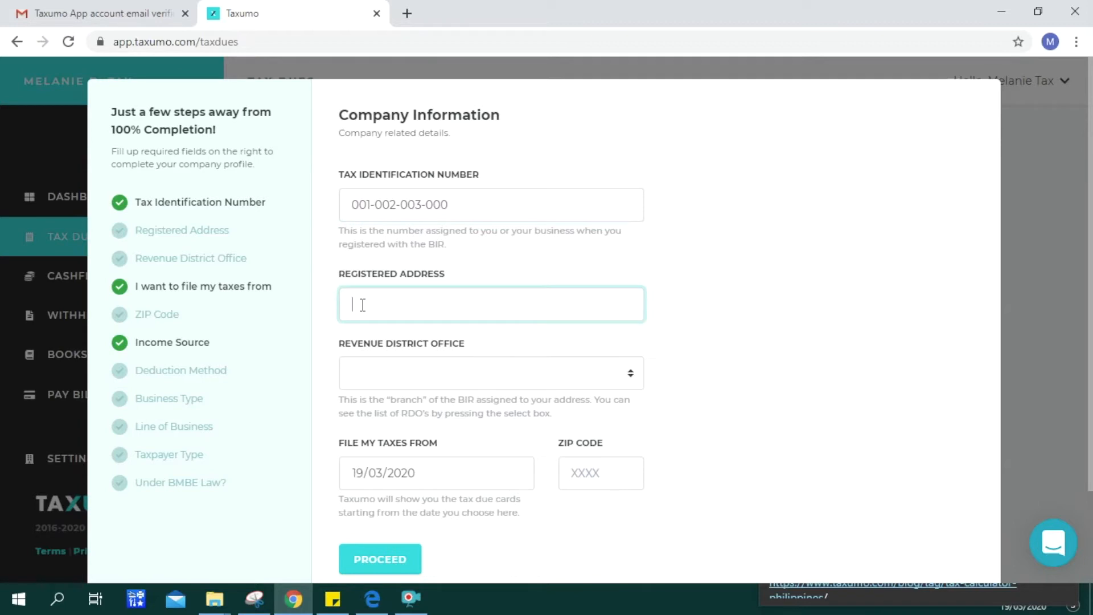
{"action": "type", "text": "May"}
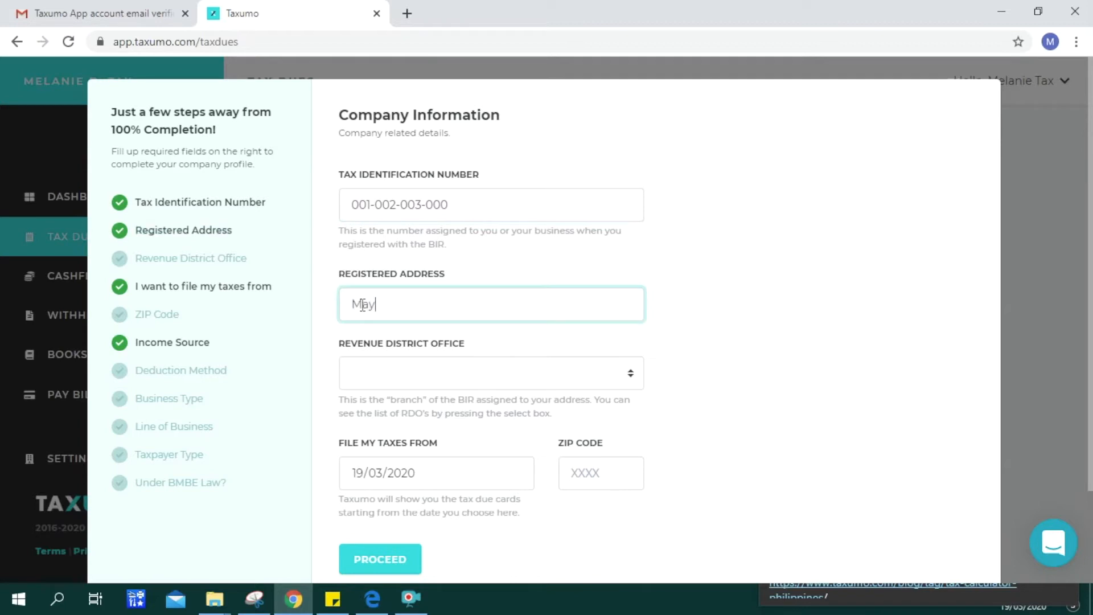
{"action": "type", "text": "san, Valenzuela"}
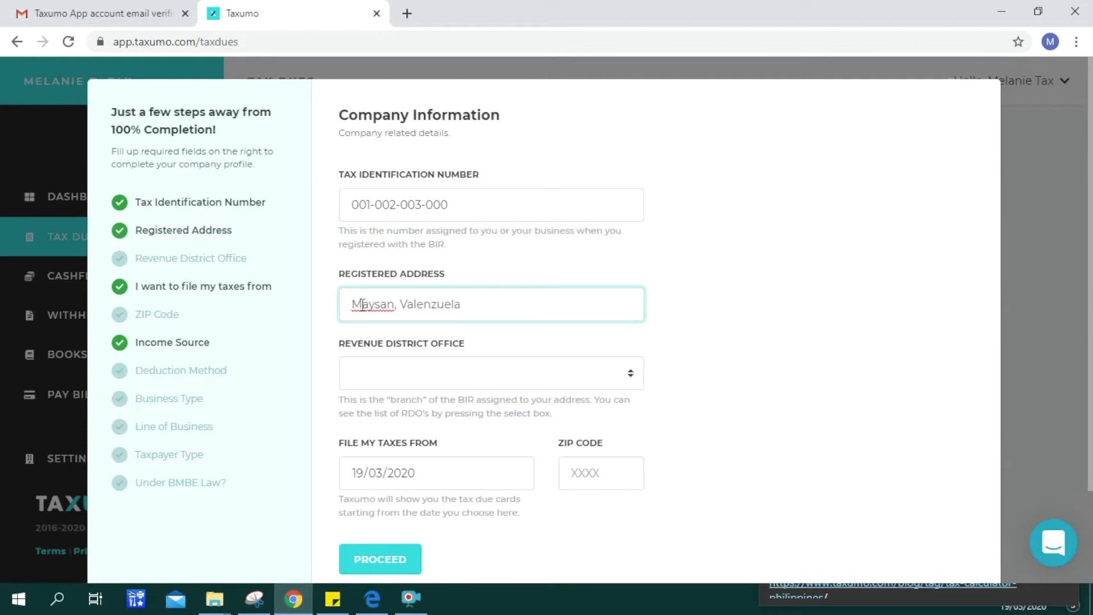
{"action": "type", "text": " City"}
{"action": "left_click", "coordinate": [353, 307]}
{"action": "type", "text": "1234"}
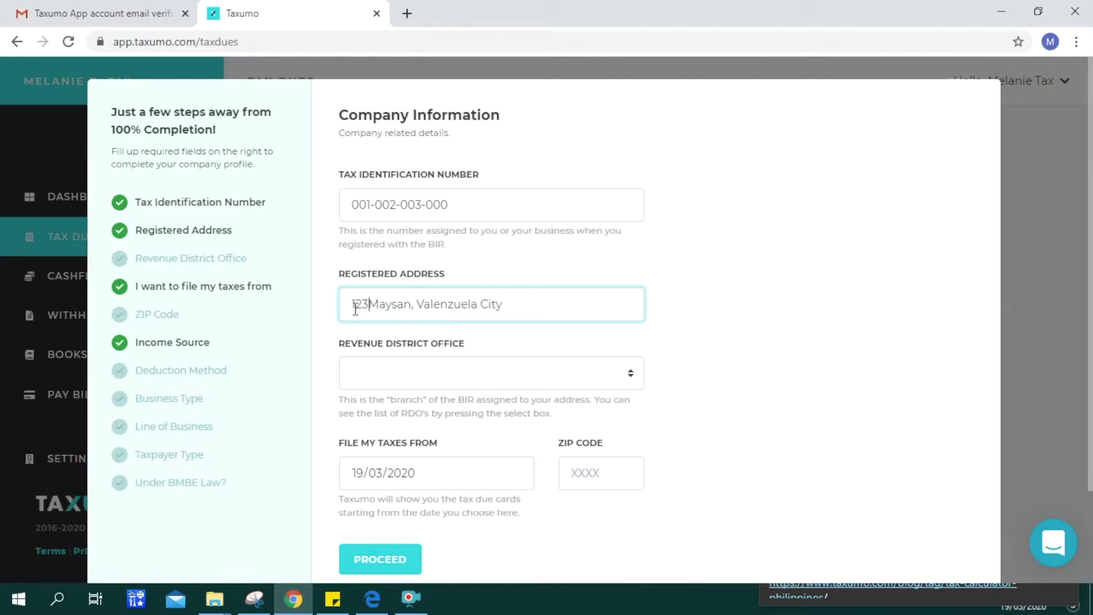
- Choose RDO 024 Valenzuela City, set filing start 01/01/2019, add the ZIP code, and proceed
{"action": "left_click", "coordinate": [399, 382]}
{"action": "type", "text": "024 Valenzuela City"}
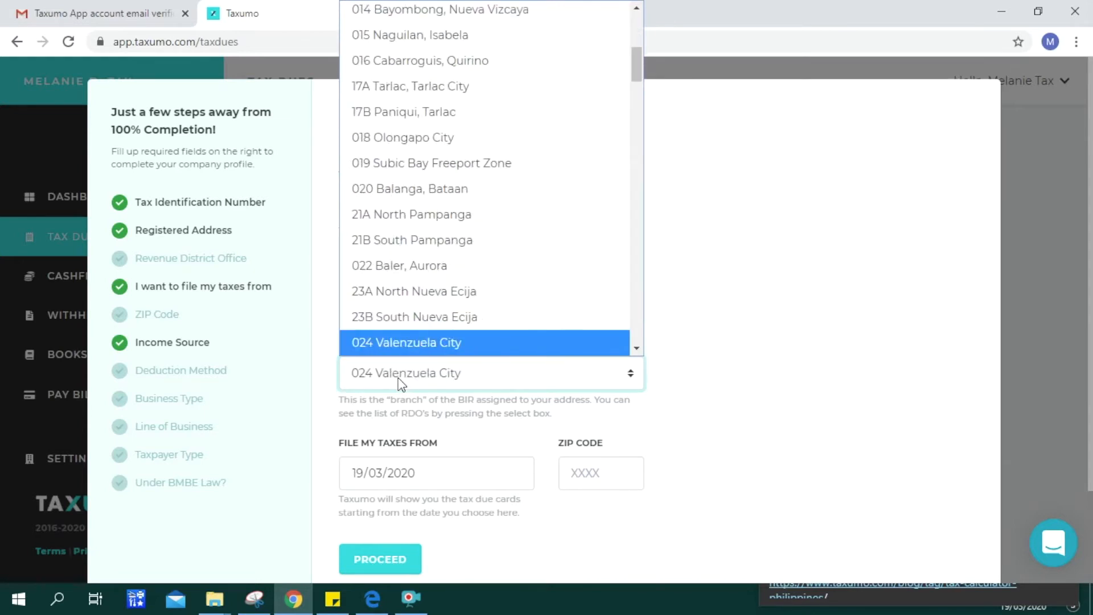
{"action": "scroll", "coordinate": [412, 345], "scroll_direction": "down", "scroll_amount": 1}
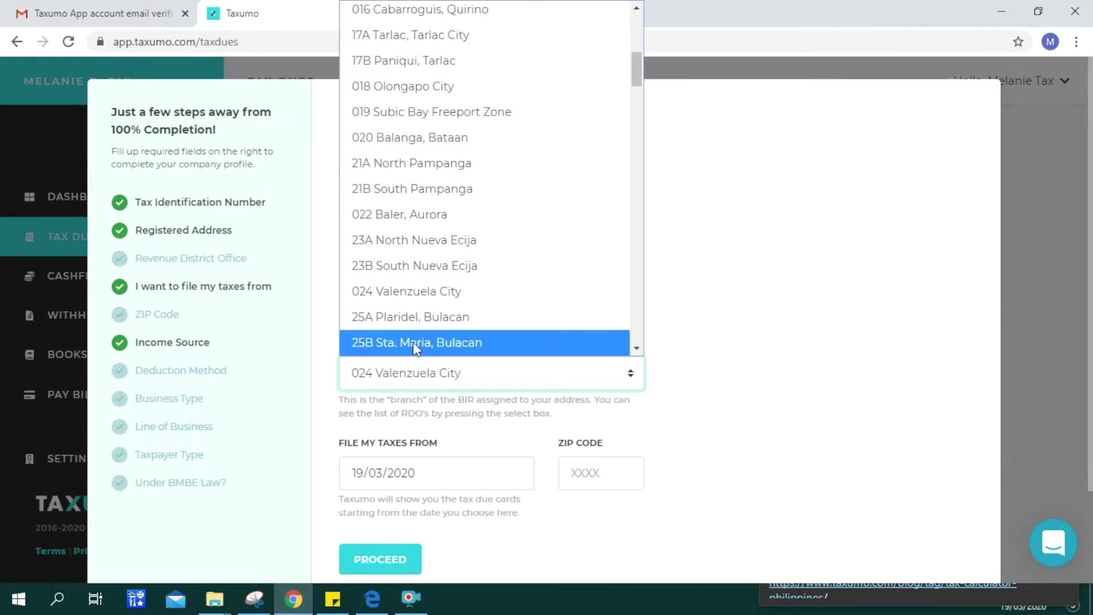
{"action": "left_click", "coordinate": [416, 385]}
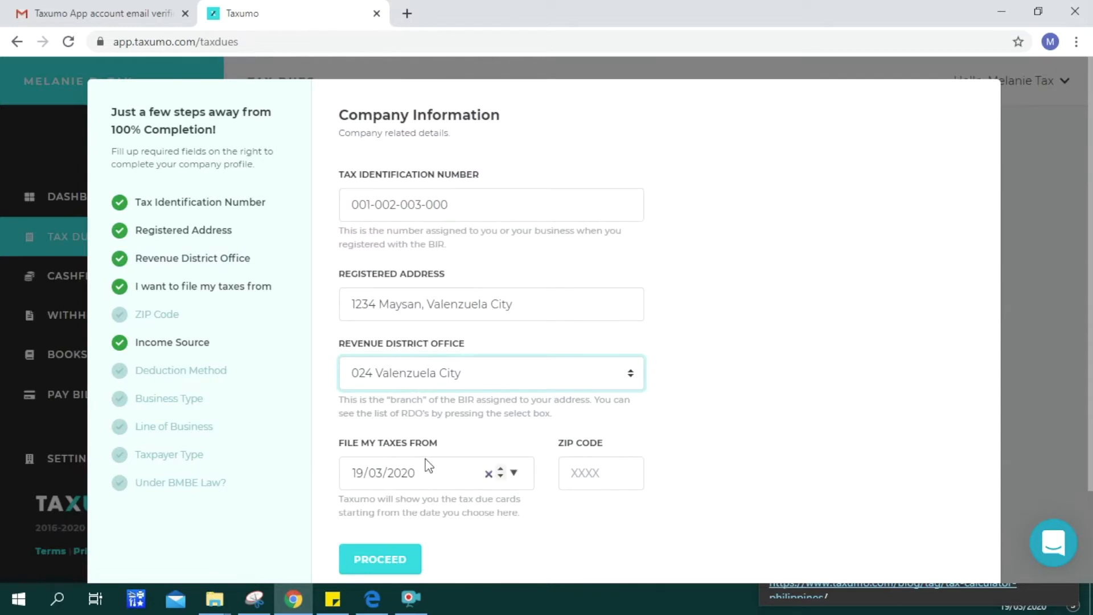
{"action": "left_click", "coordinate": [359, 477]}
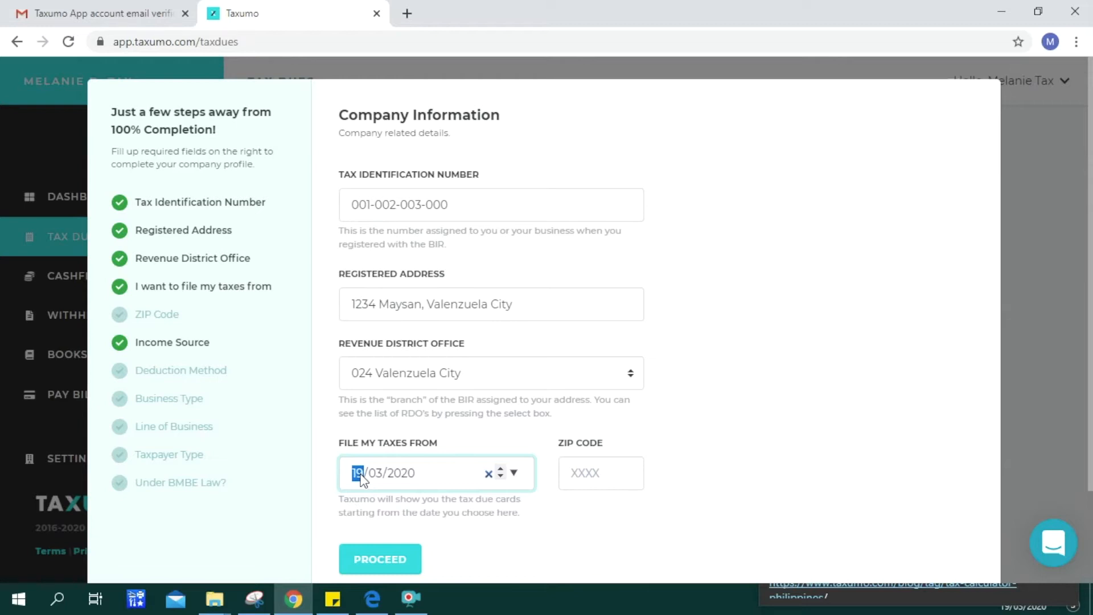
{"action": "type", "text": "01/01/2019"}
{"action": "left_click", "coordinate": [593, 474]}
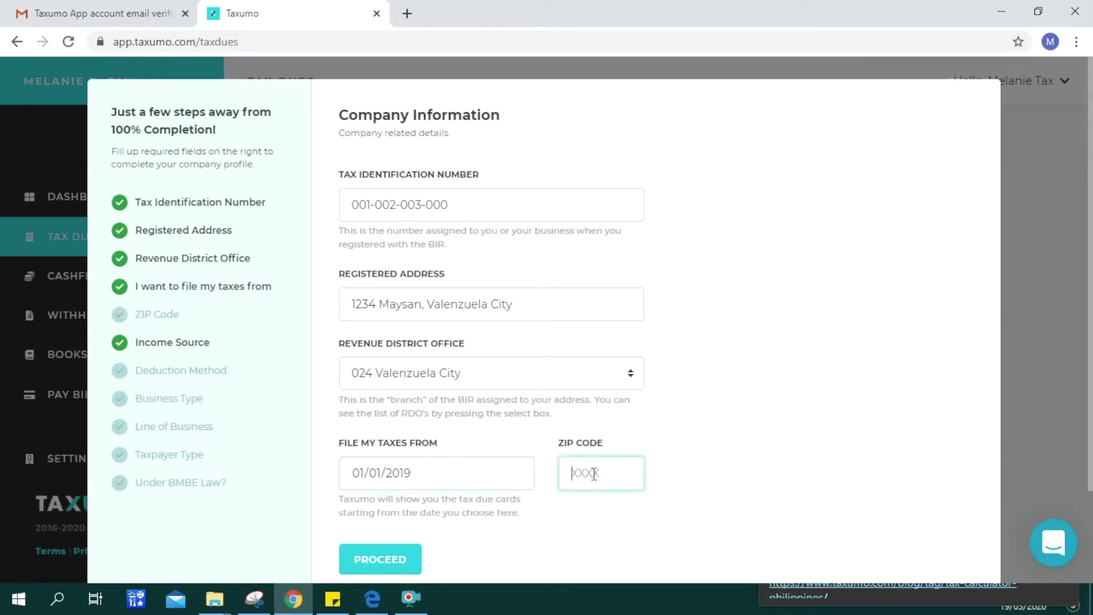
{"action": "type", "text": "1440"}
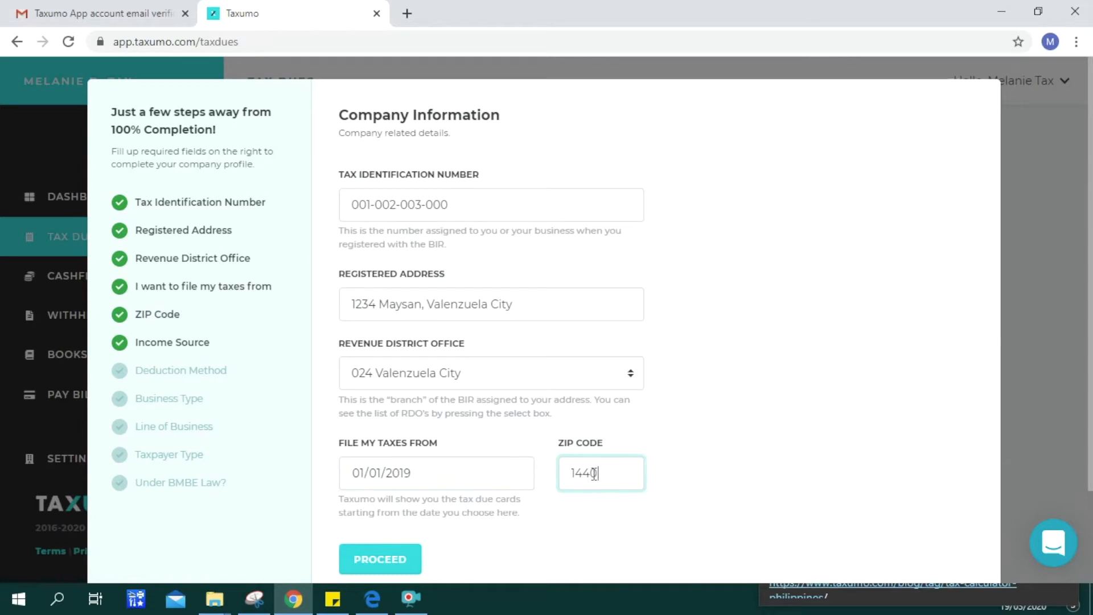
{"action": "left_click", "coordinate": [397, 562]}
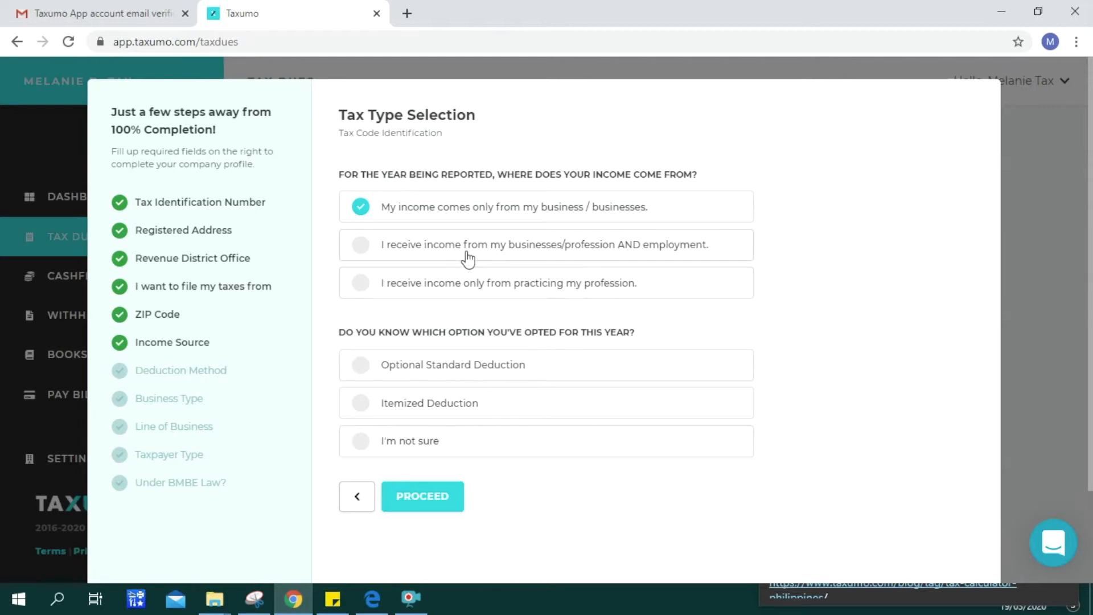
- Select income from business/profession and employment with Itemized Deduction, then proceed
{"action": "left_click", "coordinate": [366, 256]}
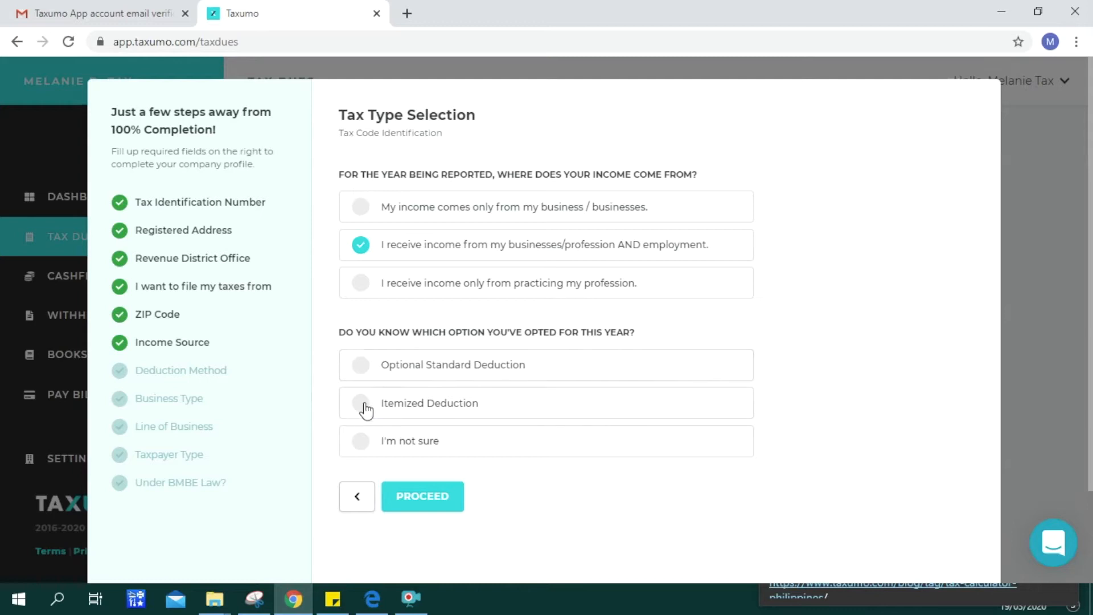
{"action": "left_click", "coordinate": [361, 414]}
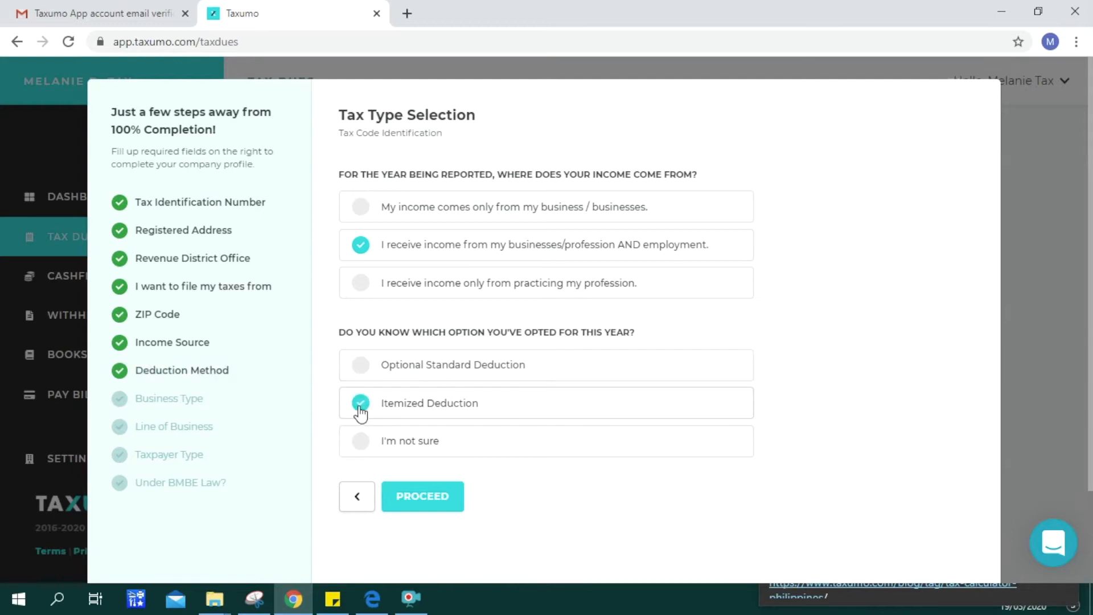
{"action": "left_click", "coordinate": [434, 502]}
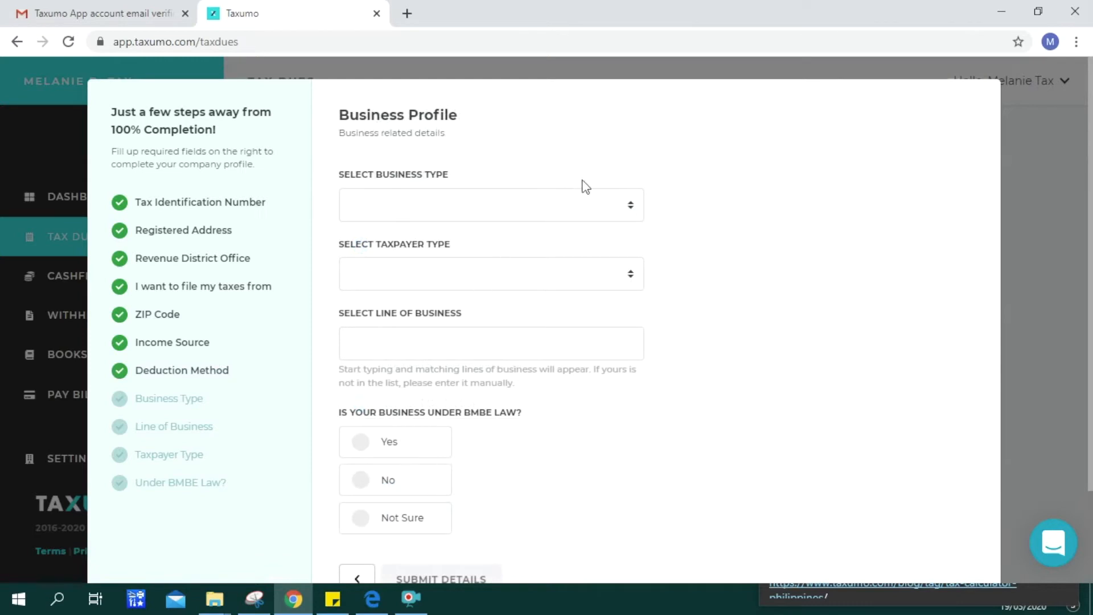
- Set the business type to selling both goods and services and the taxpayer type to Single Proprietor
{"action": "left_click", "coordinate": [618, 207]}
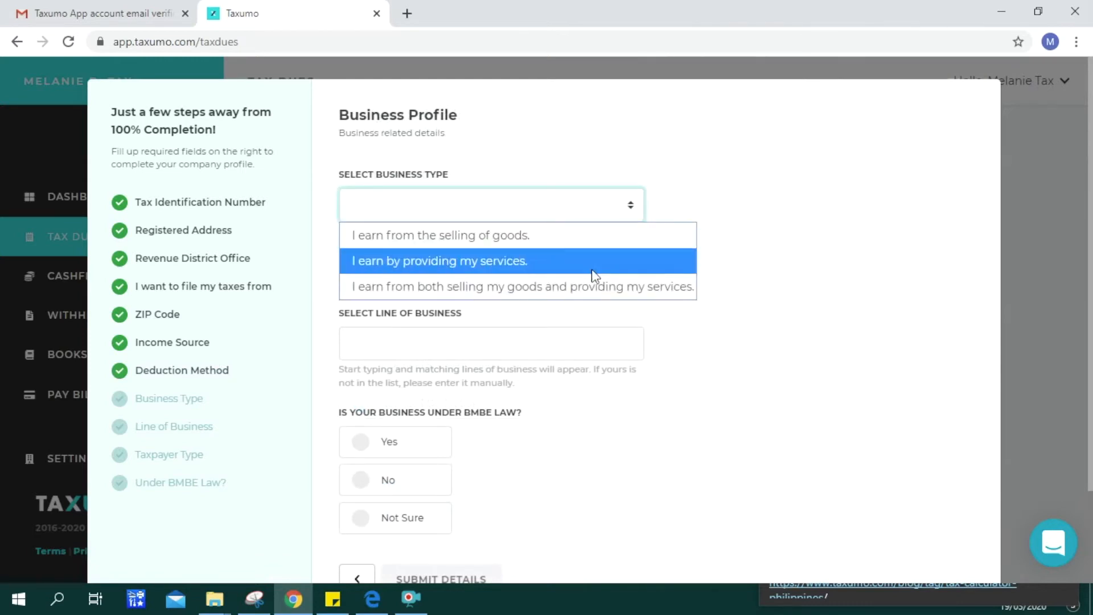
{"action": "left_click", "coordinate": [592, 288]}
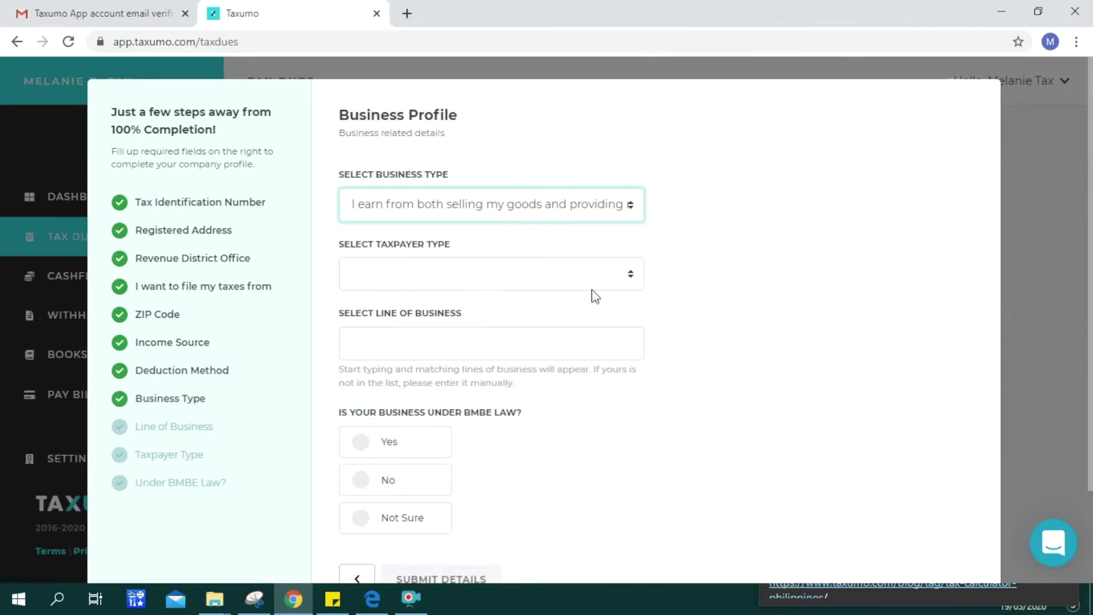
{"action": "left_click", "coordinate": [489, 287]}
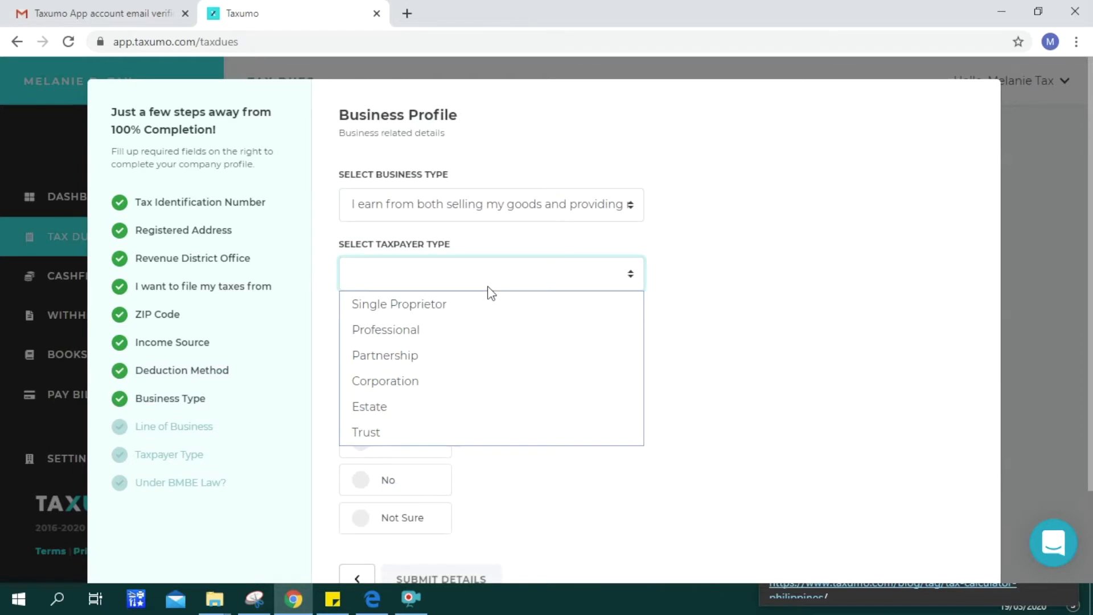
{"action": "left_click", "coordinate": [474, 302]}
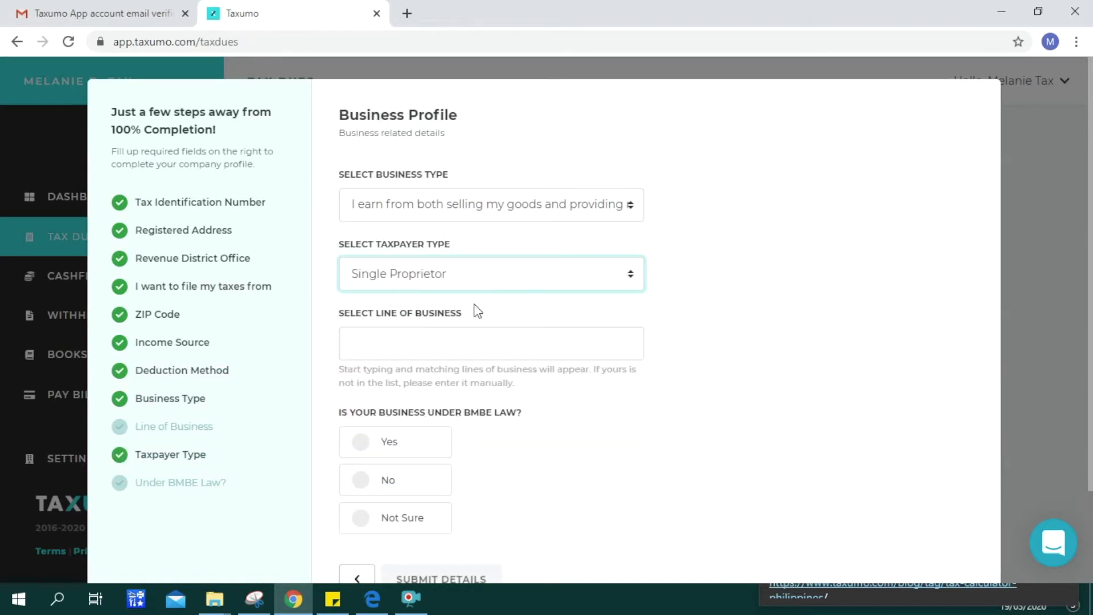
- Pick 0260 Dairy Farming as the line of business, answer No to BMBE, and submit
{"action": "left_click", "coordinate": [443, 342]}
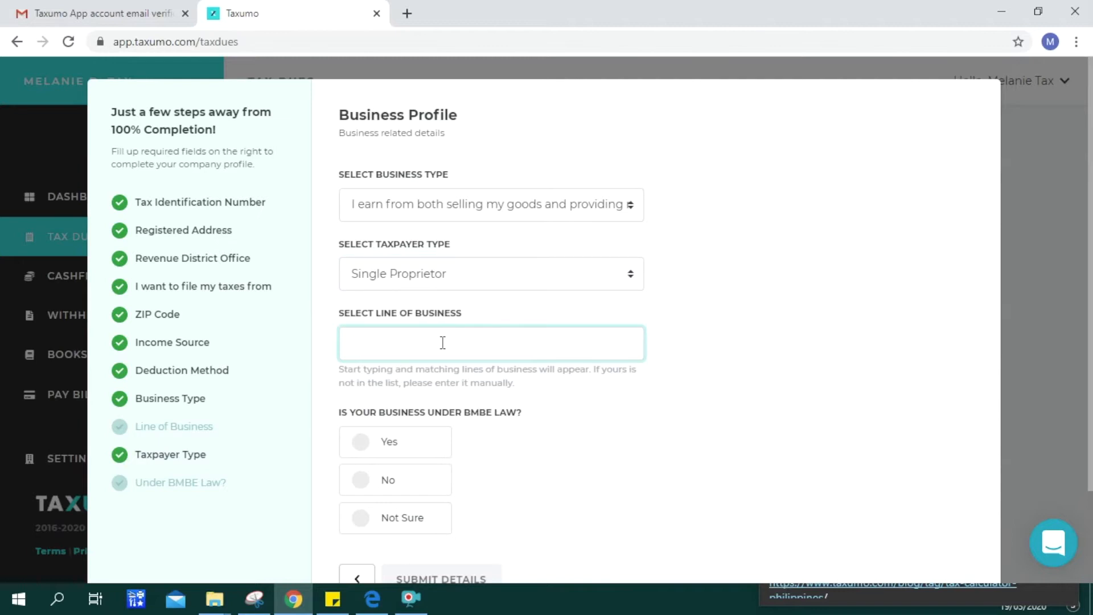
{"action": "type", "text": "se"}
{"action": "key", "text": "BackSpace"}
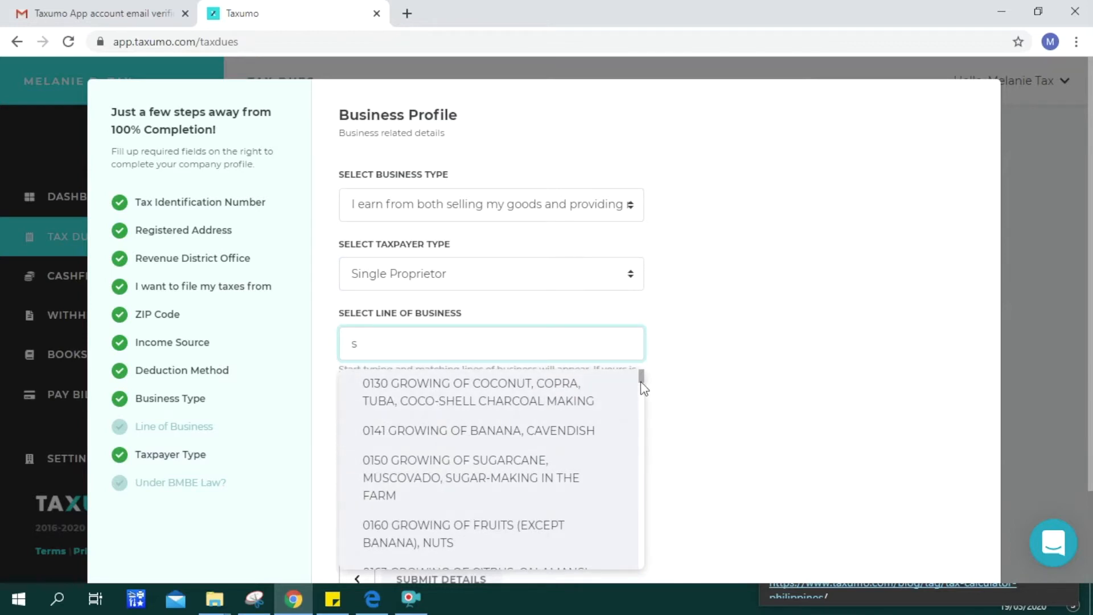
{"action": "left_click_drag", "start_coordinate": [640, 383], "coordinate": [640, 389]}
{"action": "scroll", "coordinate": [641, 391], "scroll_direction": "down", "scroll_amount": 1}
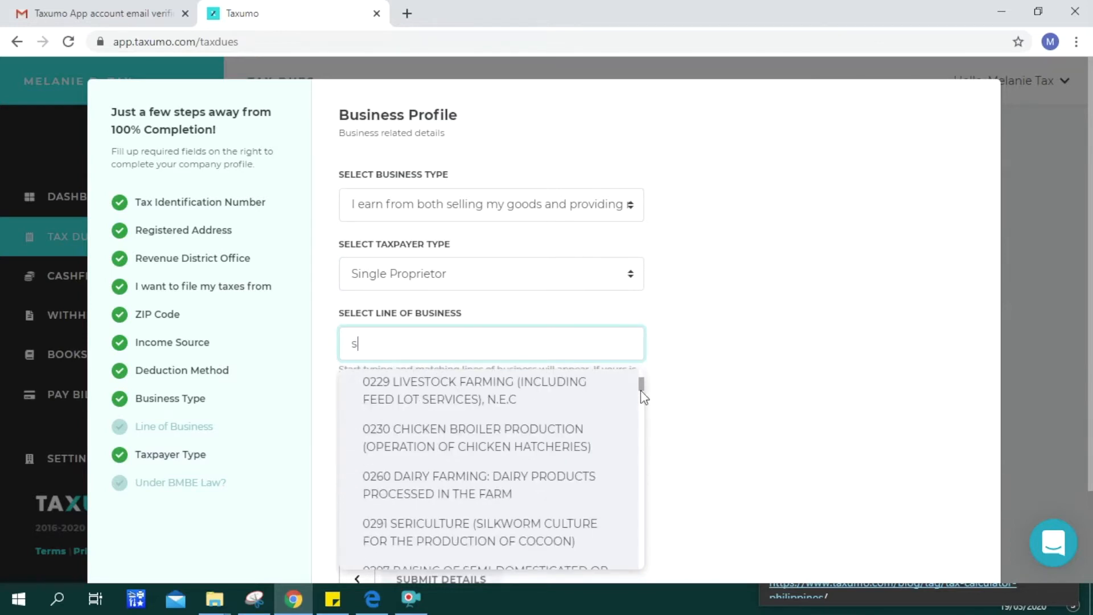
{"action": "left_click", "coordinate": [482, 487]}
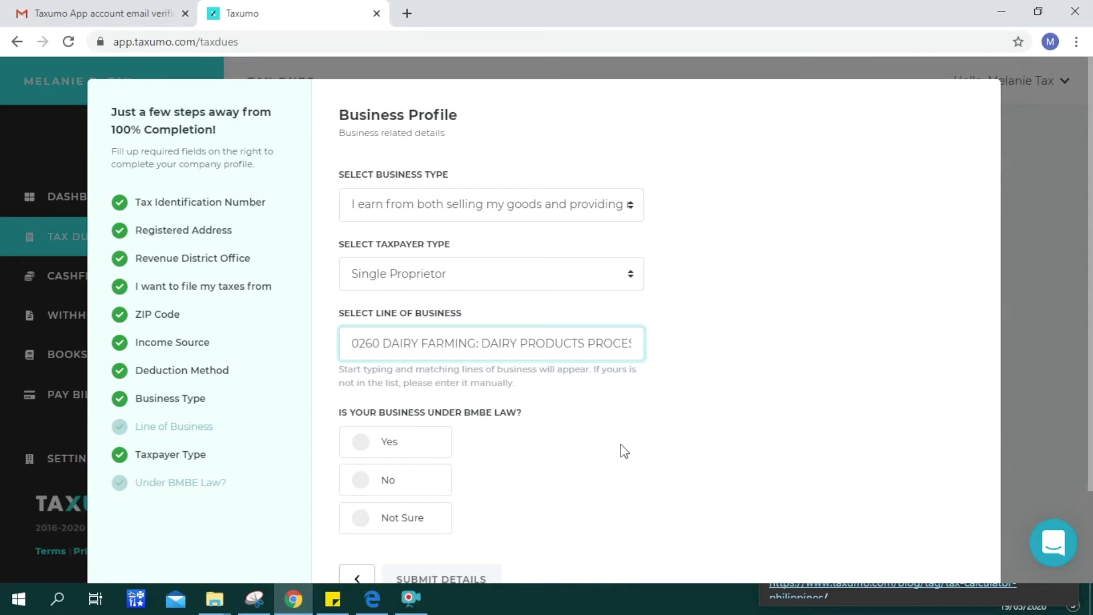
{"action": "left_click_drag", "start_coordinate": [1092, 374], "coordinate": [1092, 401]}
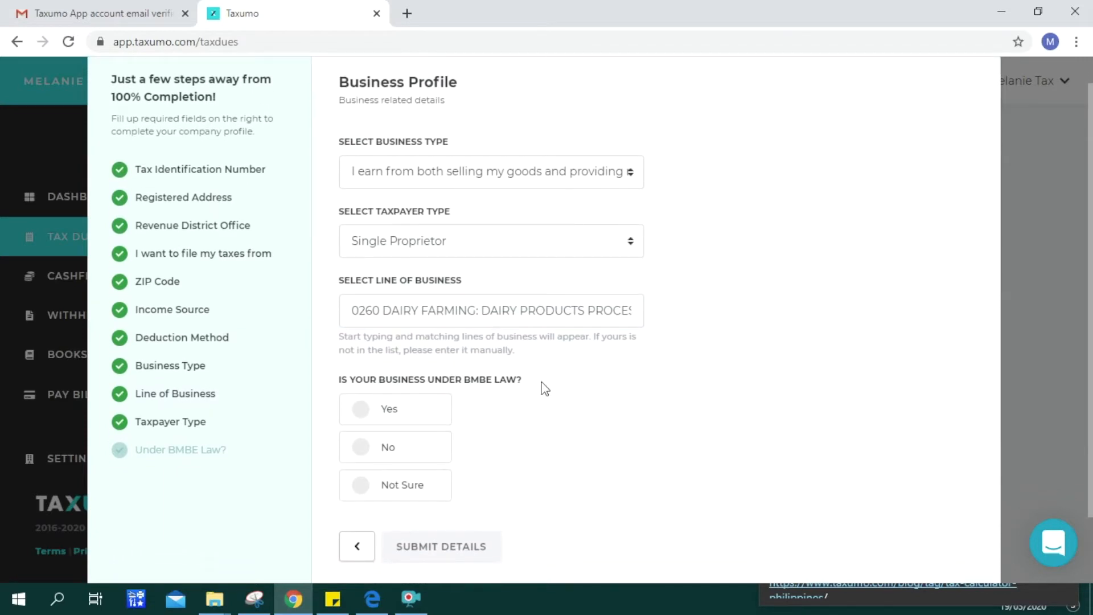
{"action": "left_click", "coordinate": [362, 450]}
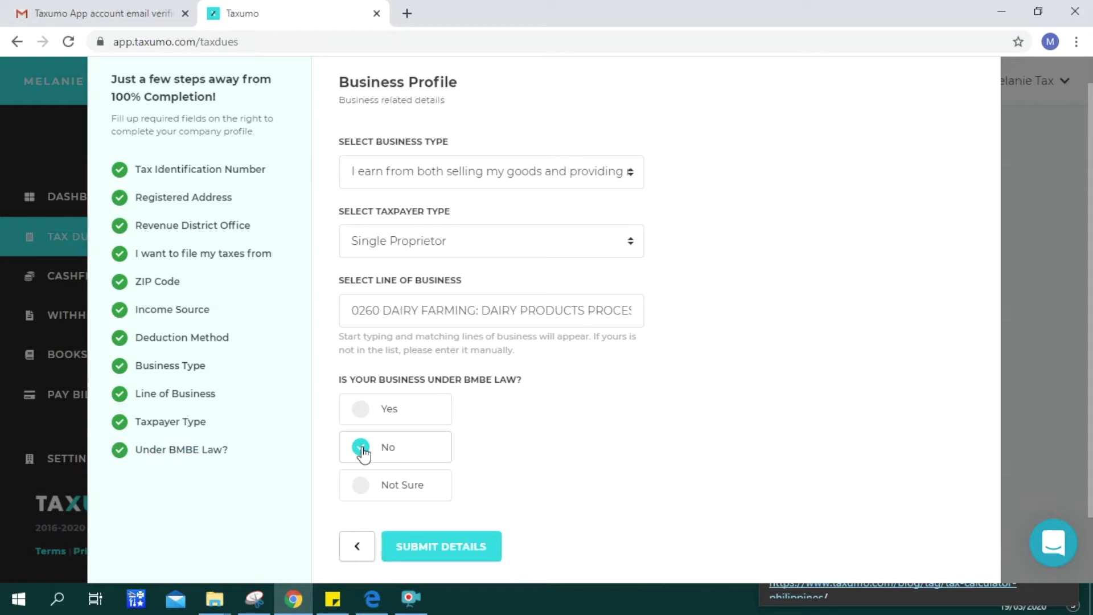
{"action": "left_click", "coordinate": [436, 550]}
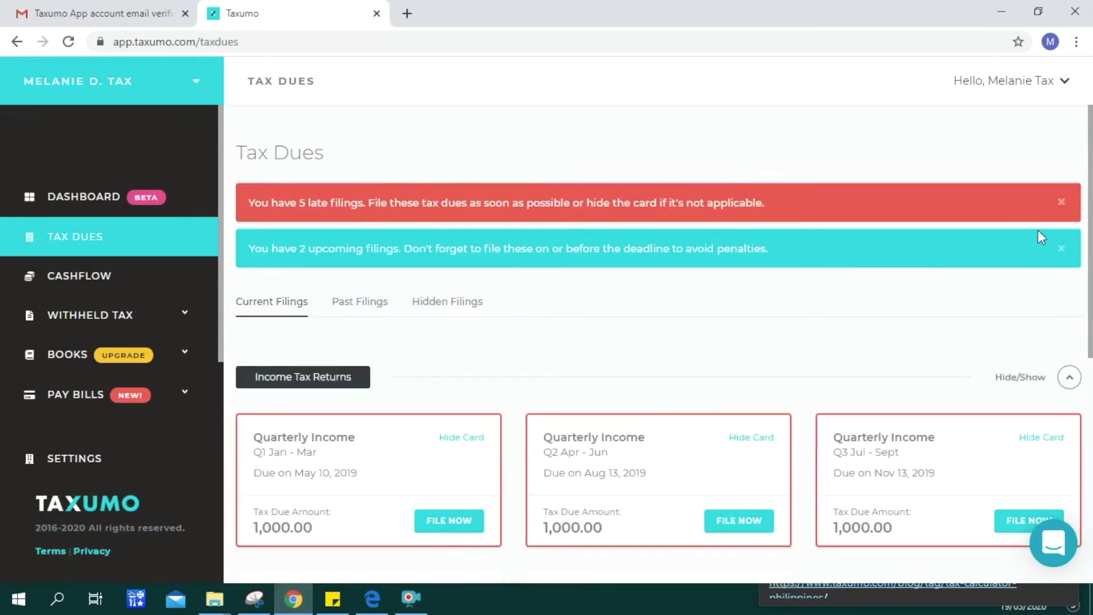
- Start filing the CY 2019 Annual Income - 1701 return from its Tax Dues card
{"action": "scroll", "coordinate": [1091, 224], "scroll_direction": "down", "scroll_amount": 1}
{"action": "scroll", "coordinate": [1090, 224], "scroll_direction": "up", "scroll_amount": 1}
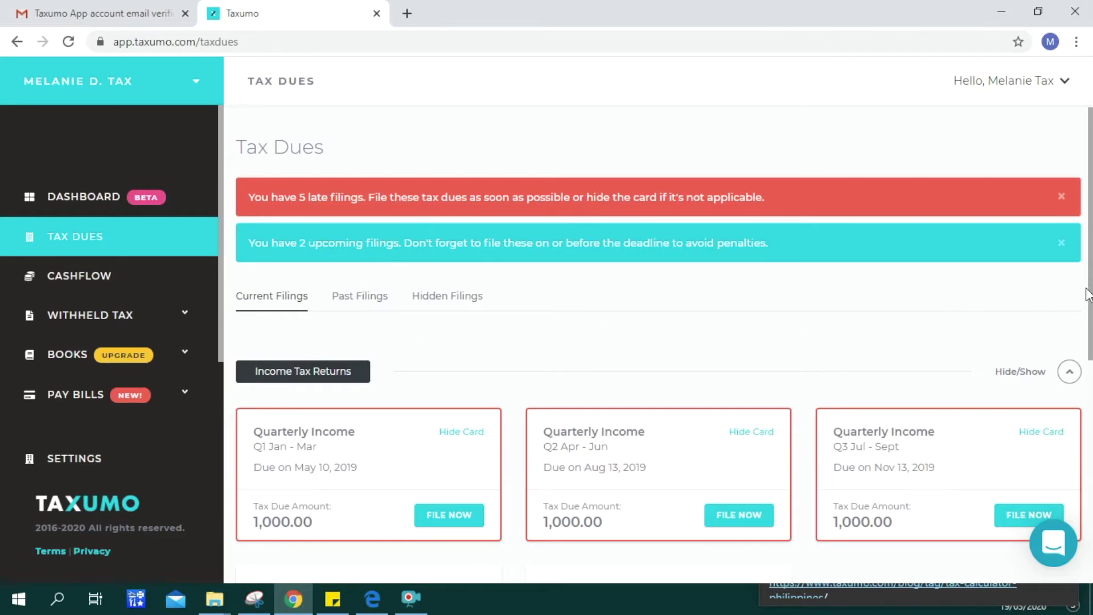
{"action": "scroll", "coordinate": [637, 193], "scroll_direction": "down", "scroll_amount": 2}
{"action": "scroll", "coordinate": [636, 193], "scroll_direction": "up", "scroll_amount": 1}
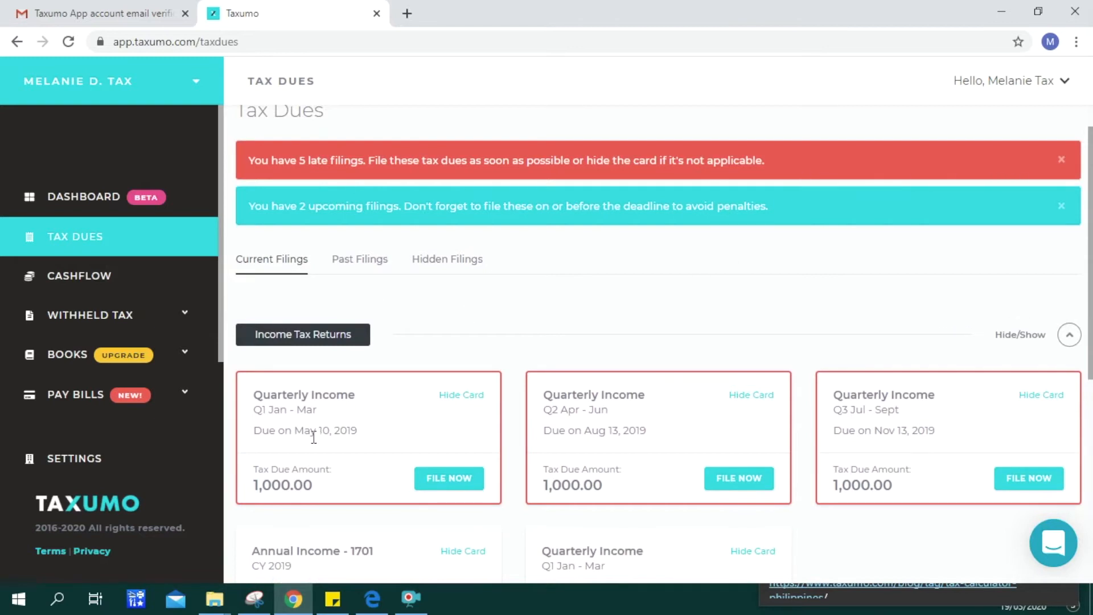
{"action": "left_click_drag", "start_coordinate": [1091, 293], "coordinate": [1092, 438]}
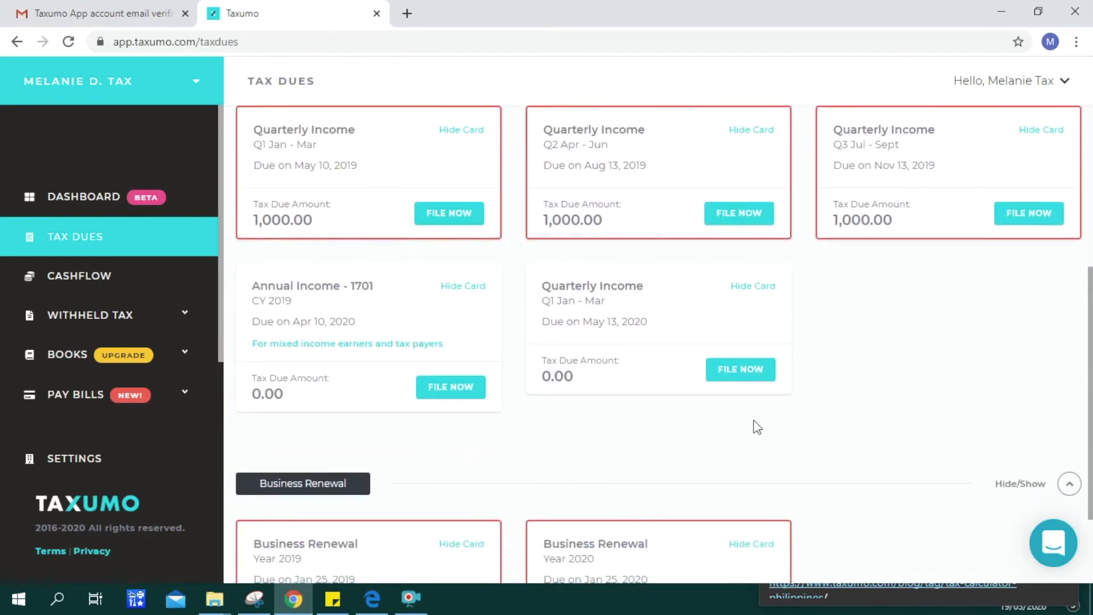
{"action": "left_click", "coordinate": [450, 392]}
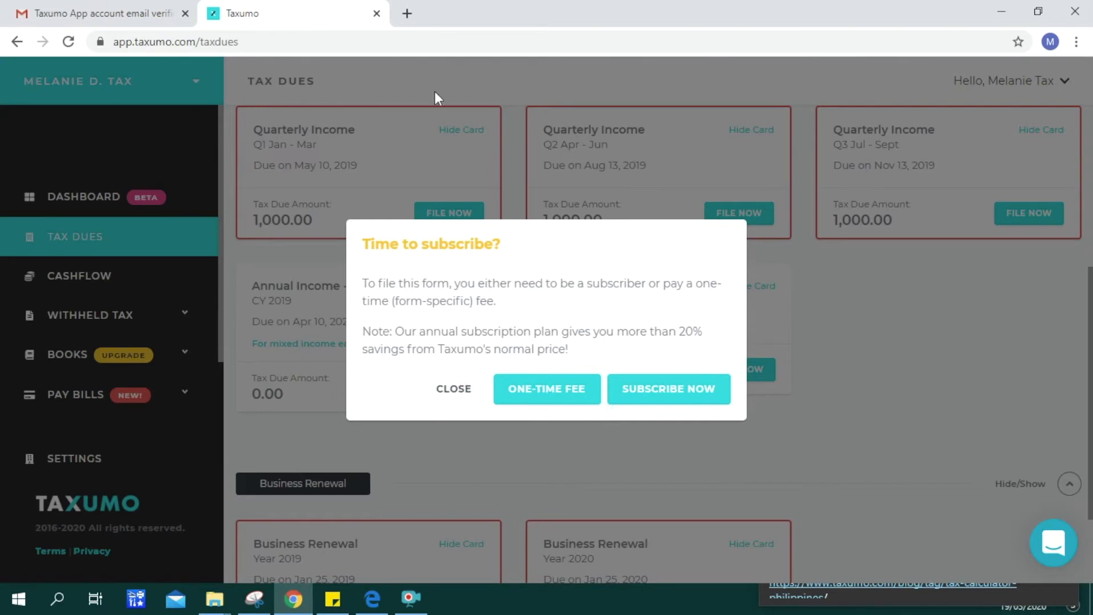
- Open taxumo.com's Pricing page in a new browser tab
{"action": "left_click", "coordinate": [410, 22]}
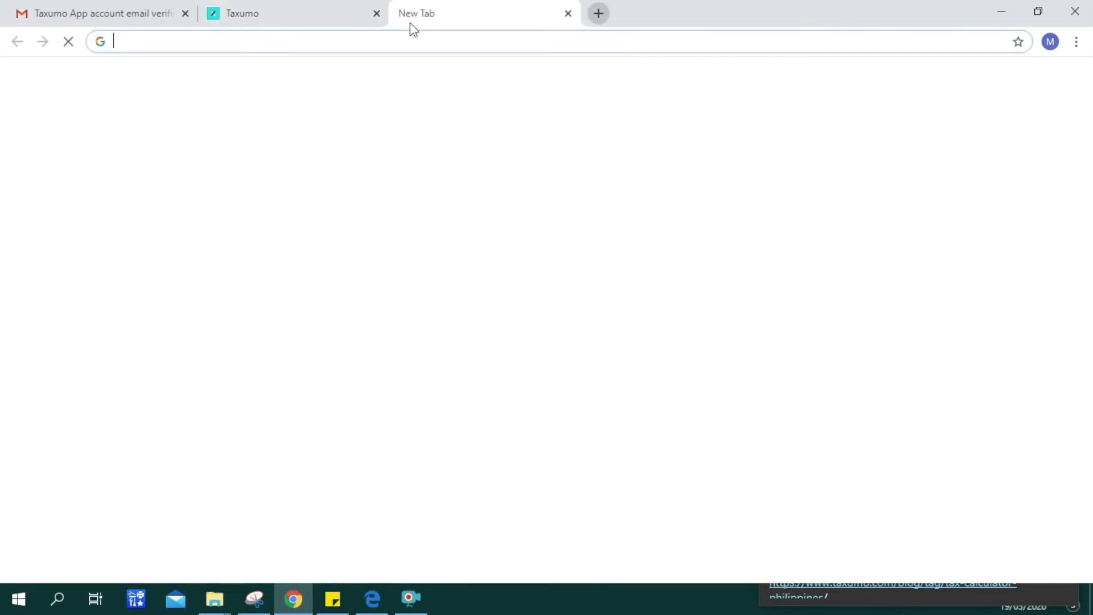
{"action": "type", "text": "taxumo.com"}
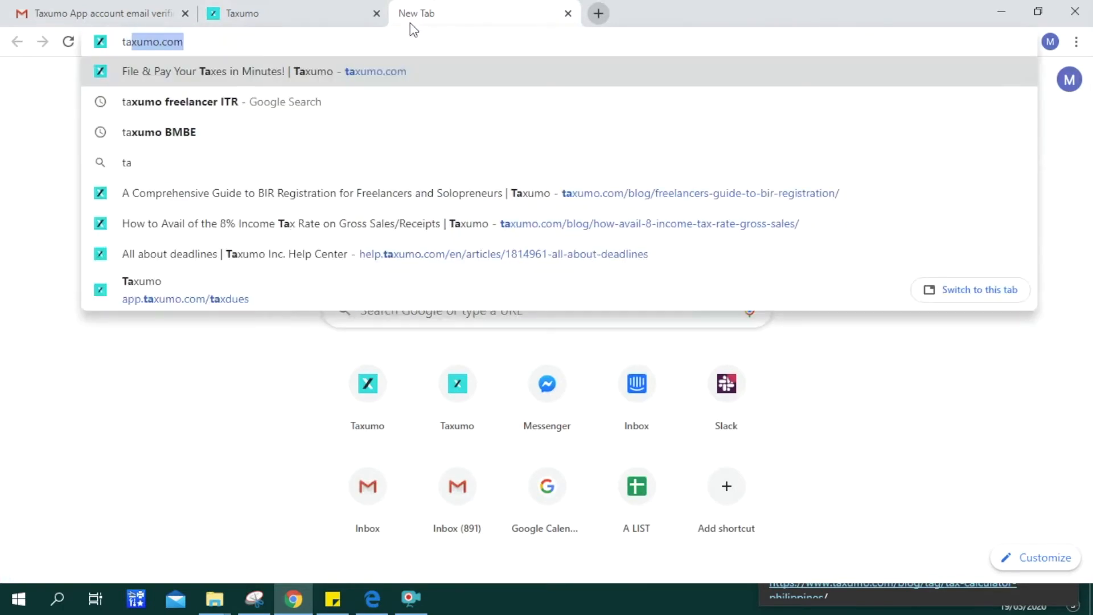
{"action": "key", "text": "Return"}
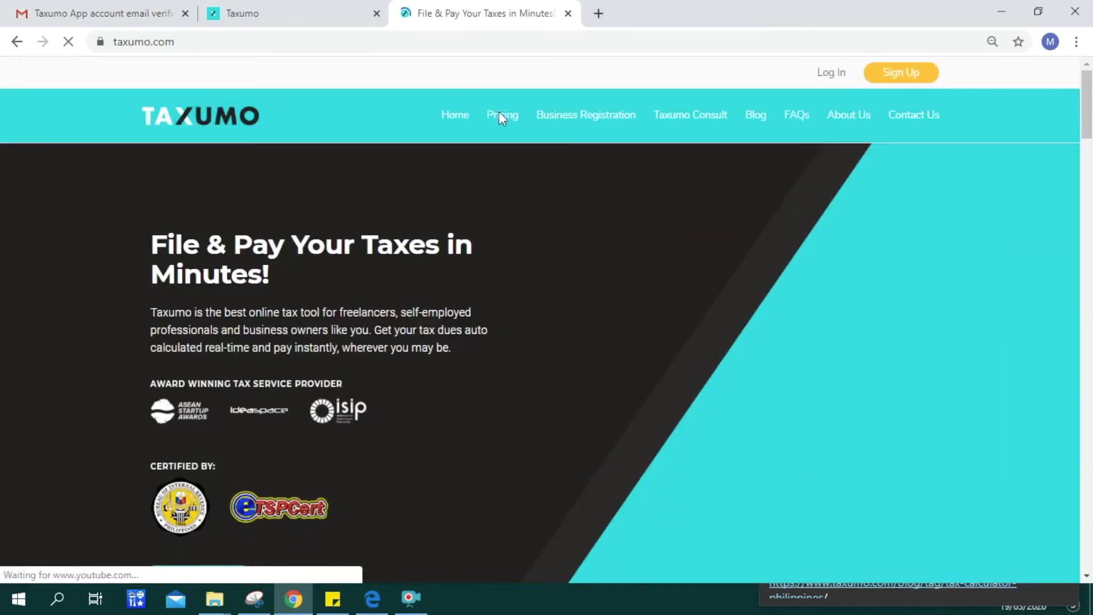
{"action": "left_click", "coordinate": [502, 116]}
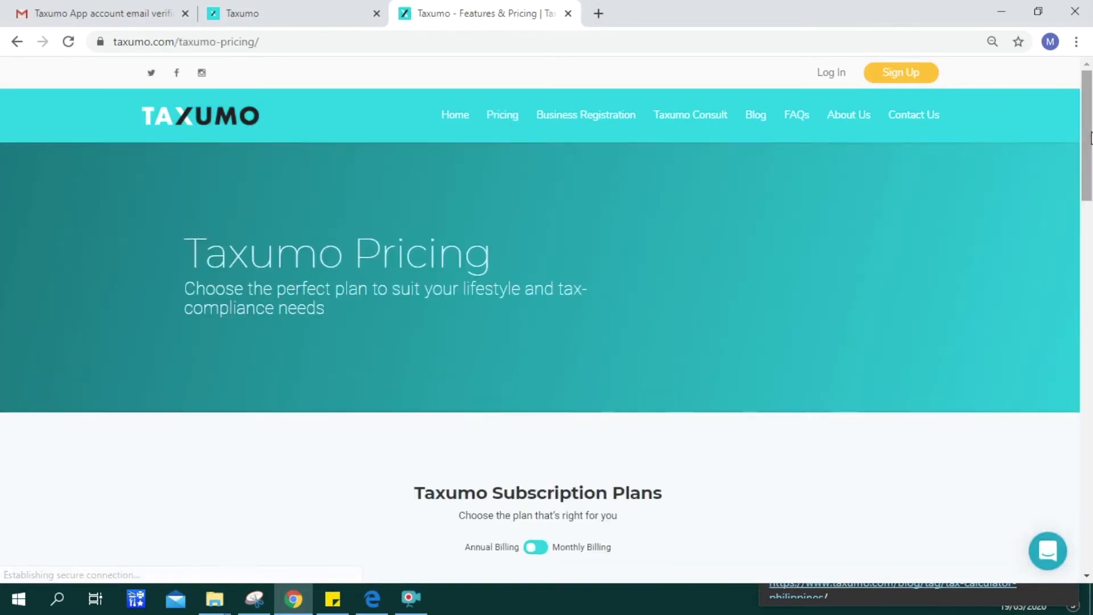
- Compare monthly against annual plan prices, then return to the Taxumo app
{"action": "left_click_drag", "start_coordinate": [1088, 136], "coordinate": [1089, 240]}
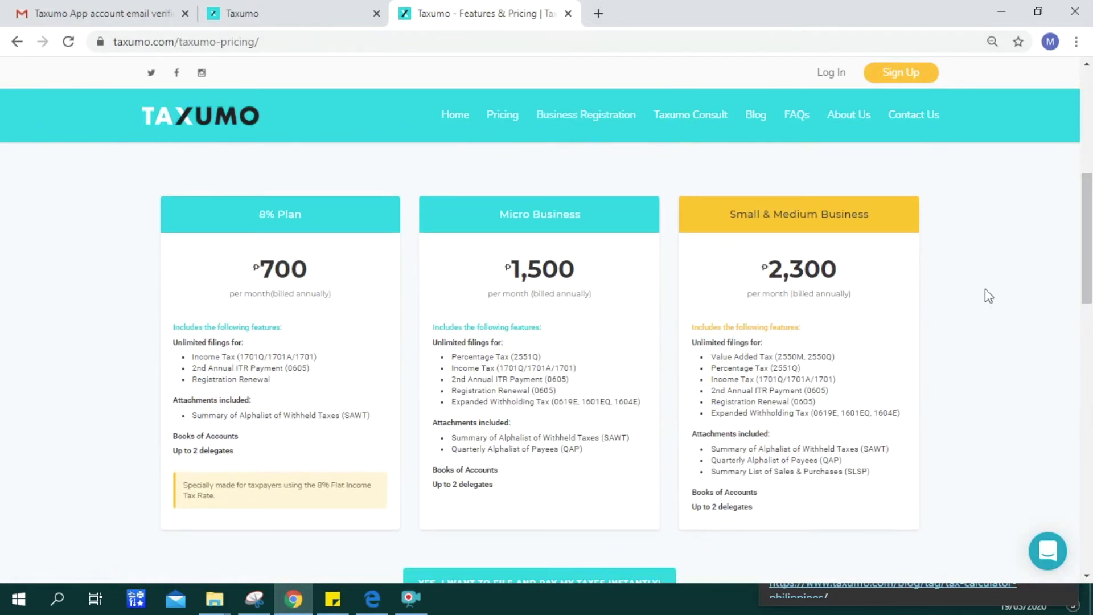
{"action": "left_click_drag", "start_coordinate": [1088, 282], "coordinate": [1089, 244]}
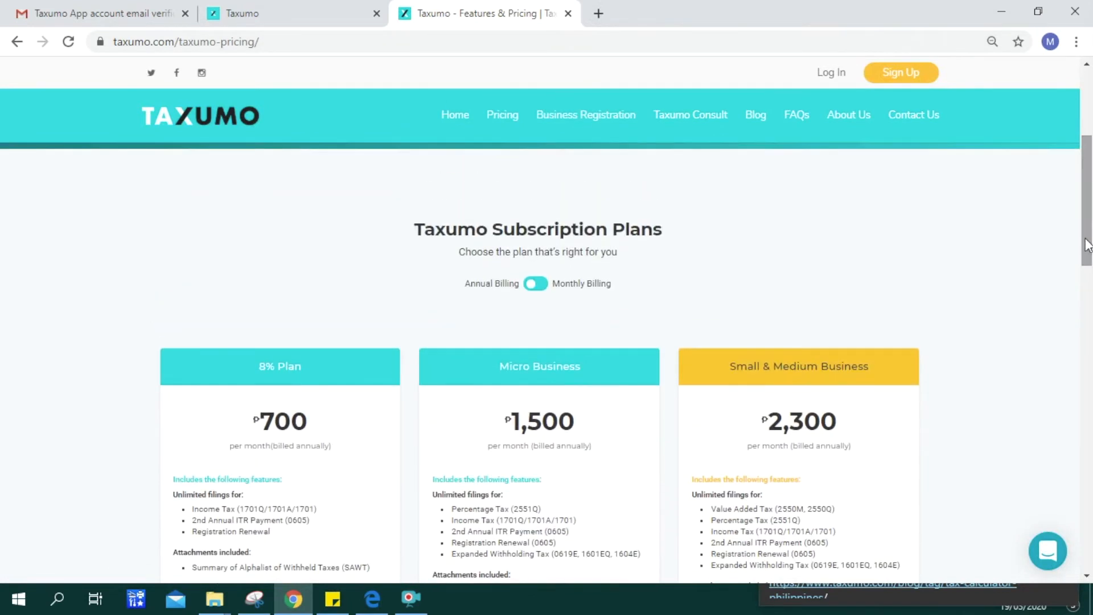
{"action": "left_click", "coordinate": [547, 287]}
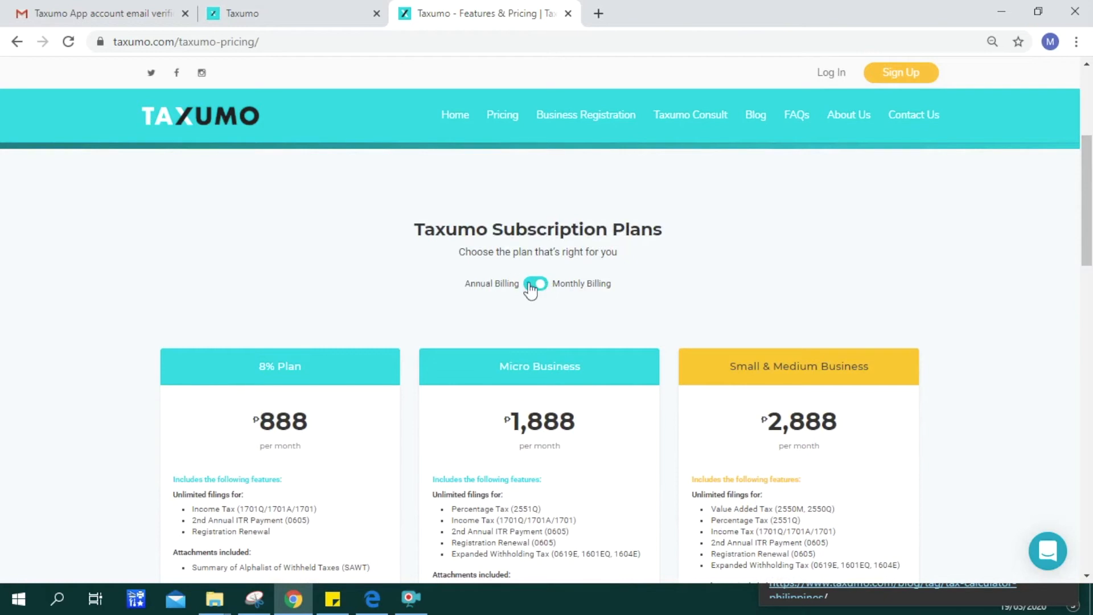
{"action": "left_click", "coordinate": [532, 285]}
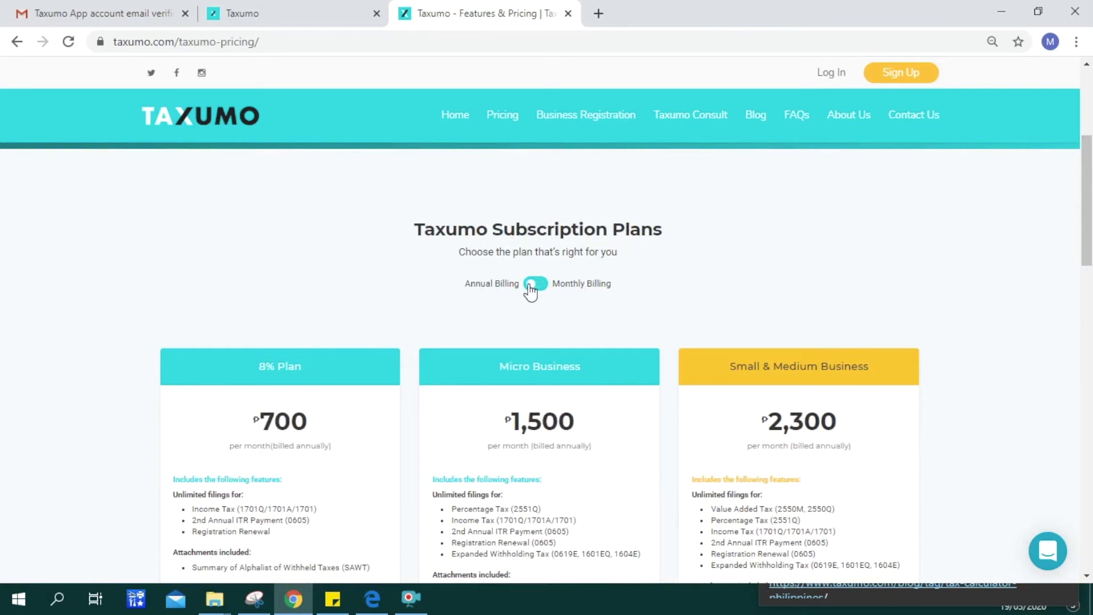
{"action": "left_click", "coordinate": [266, 12]}
- Choose the one-time fee, then answer No to the tax-exemption and preferential-rate questions
{"action": "left_click", "coordinate": [549, 388]}
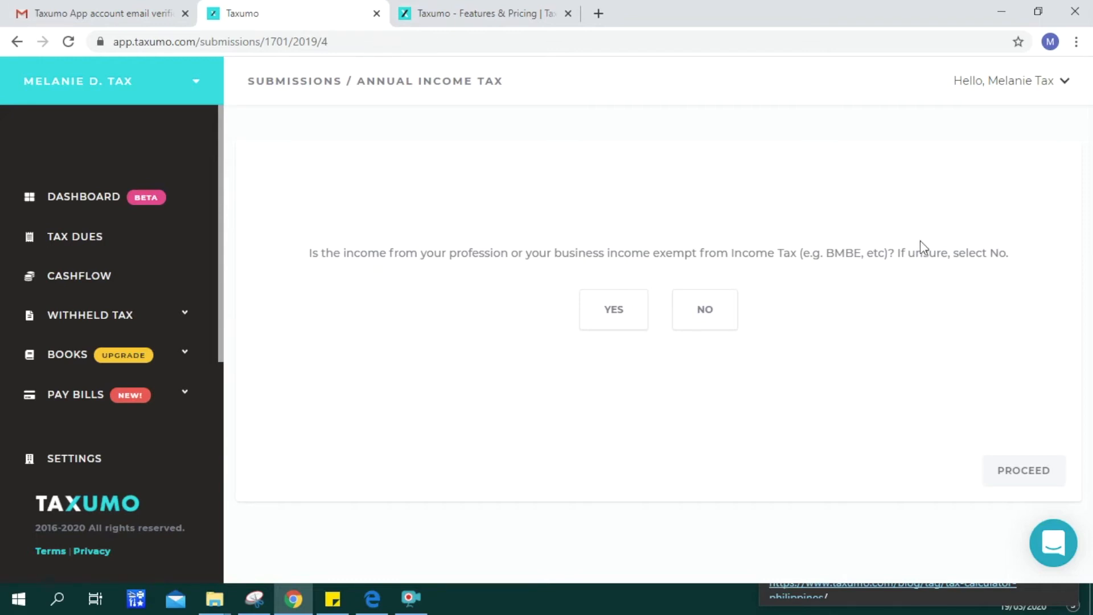
{"action": "left_click", "coordinate": [720, 326]}
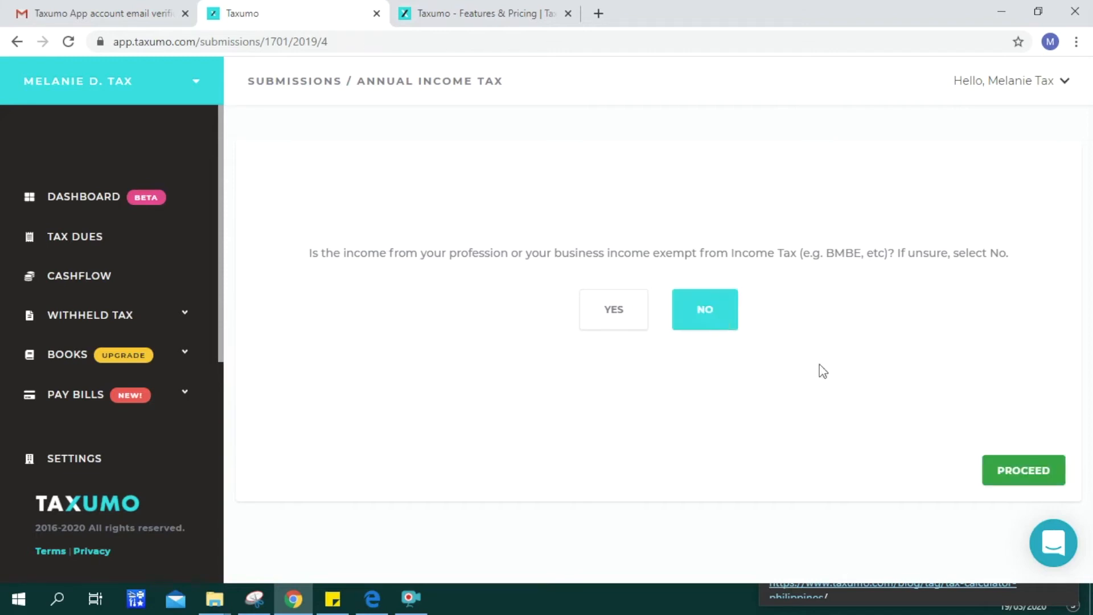
{"action": "left_click", "coordinate": [1020, 471]}
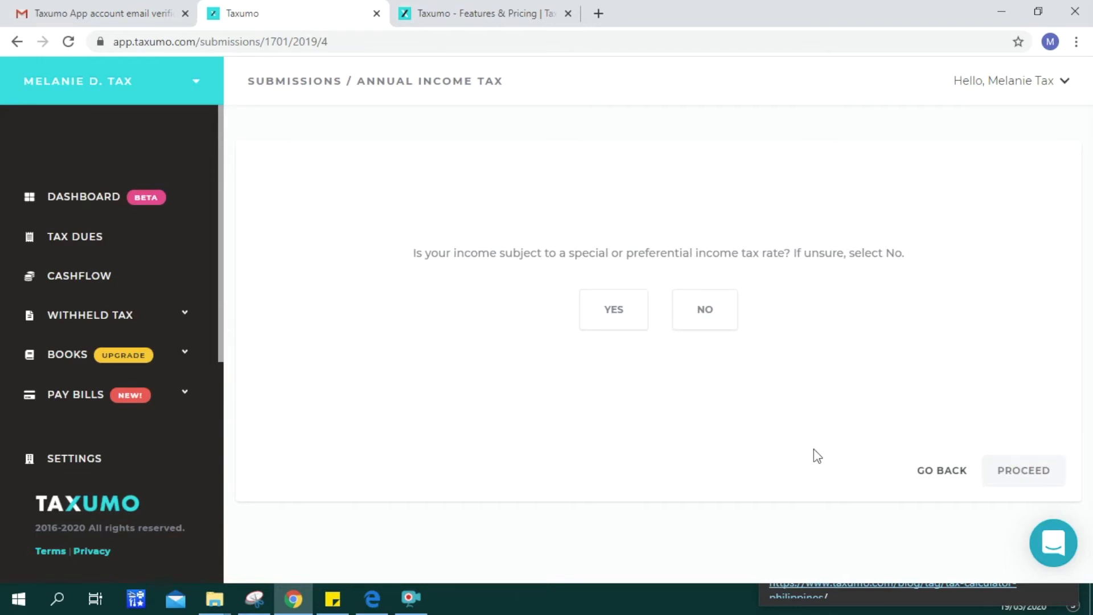
{"action": "left_click", "coordinate": [719, 311]}
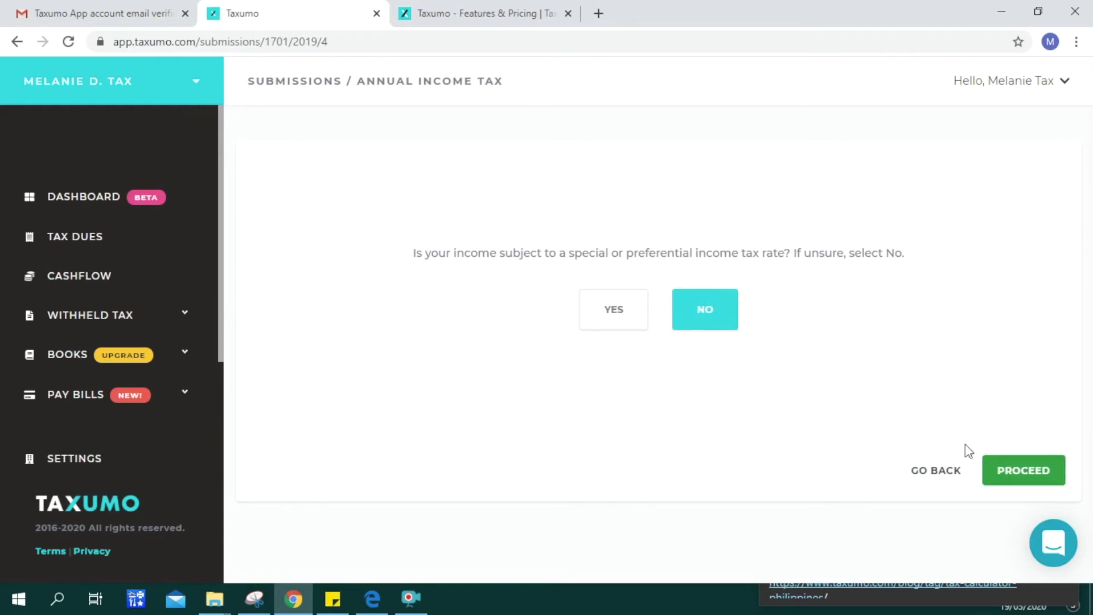
{"action": "left_click", "coordinate": [1020, 471]}
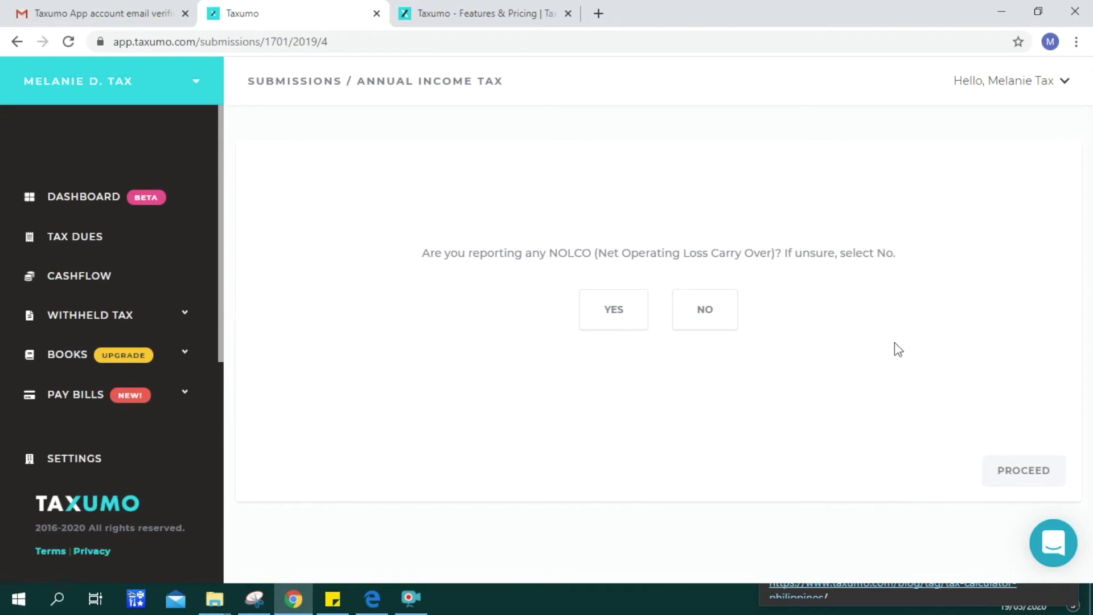
- Answer No for NOLCO and Yes for employment income, then begin filling up the schedules
{"action": "left_click", "coordinate": [715, 328]}
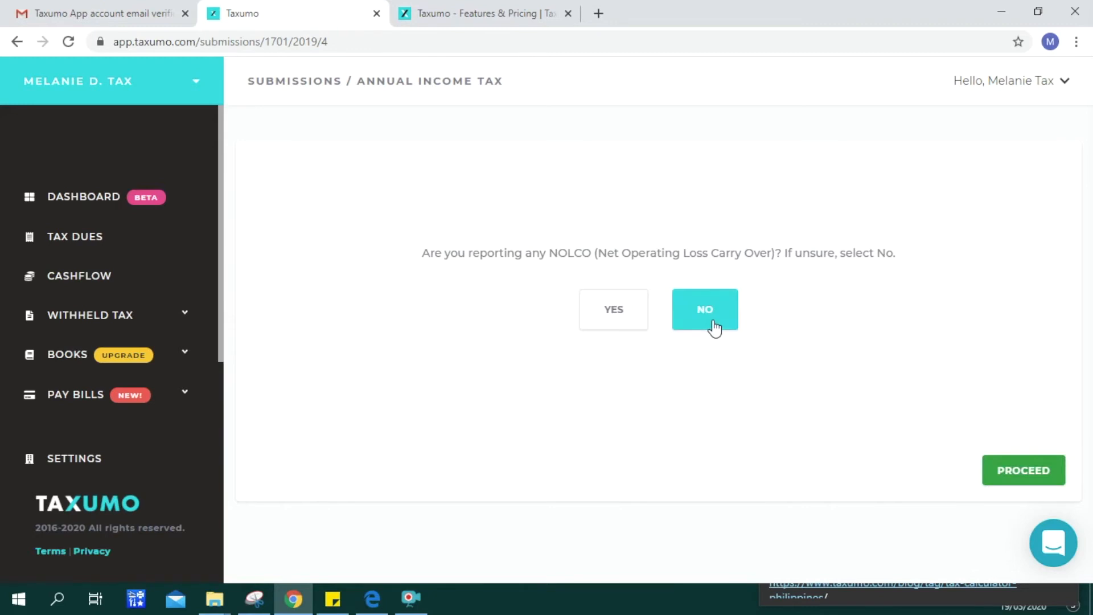
{"action": "left_click", "coordinate": [1030, 471]}
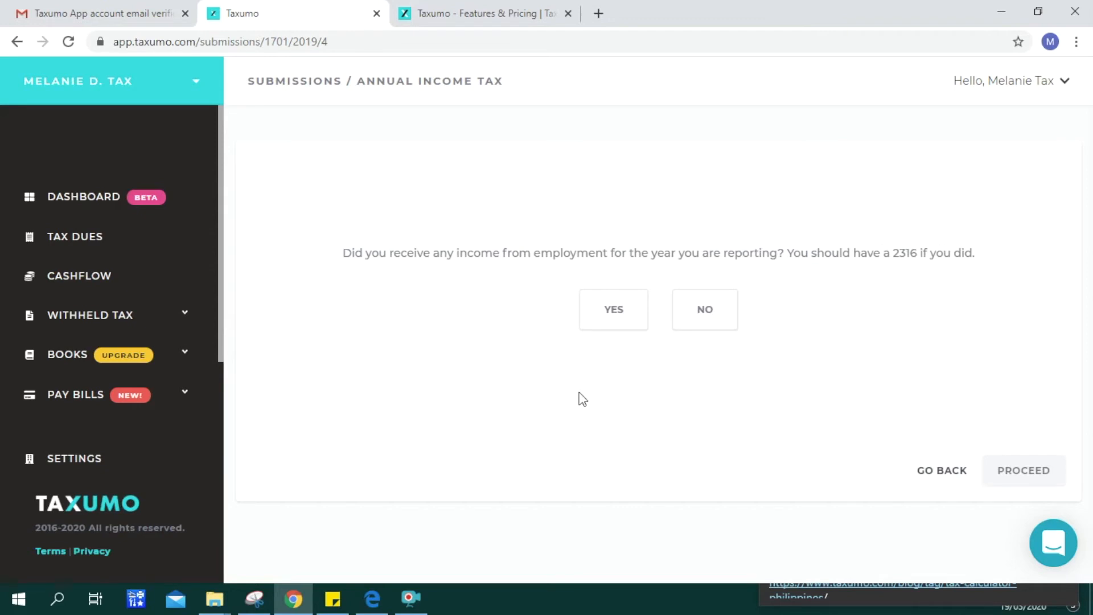
{"action": "left_click", "coordinate": [604, 320]}
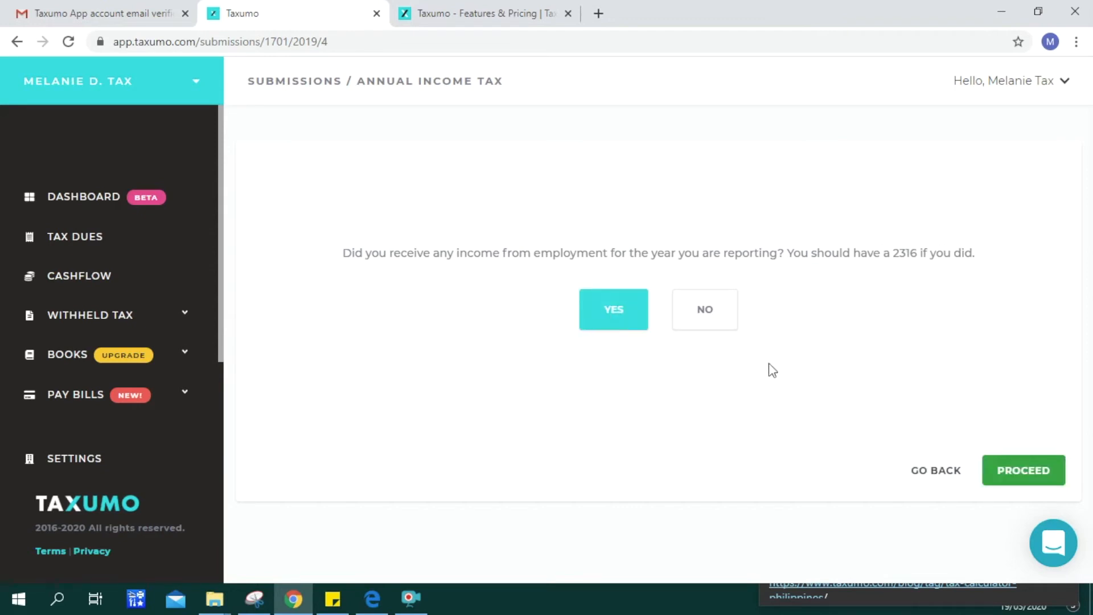
{"action": "left_click", "coordinate": [1022, 481]}
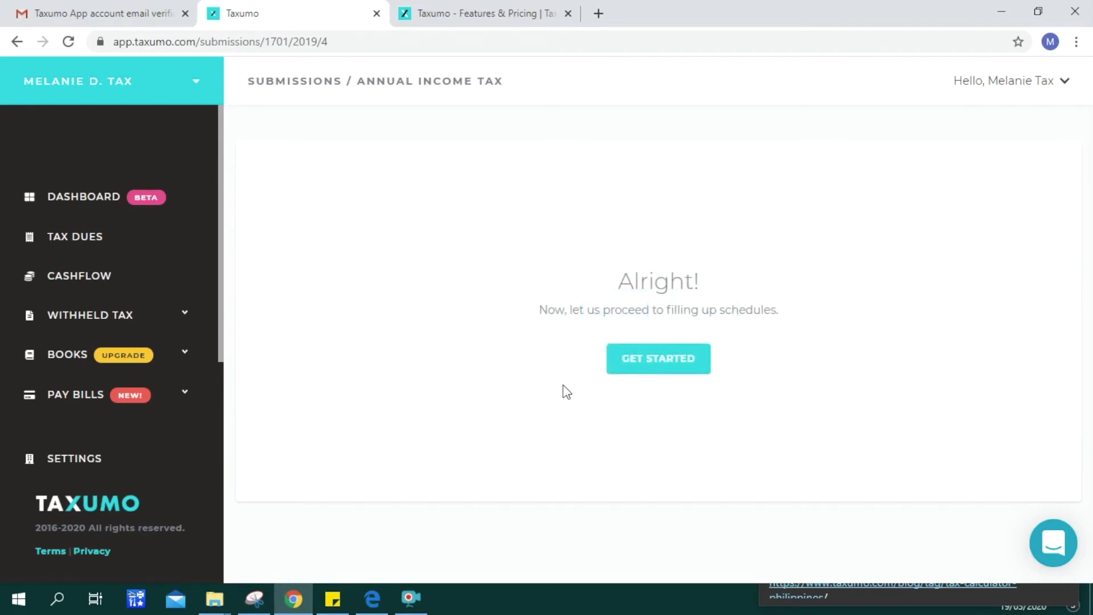
{"action": "left_click", "coordinate": [644, 367]}
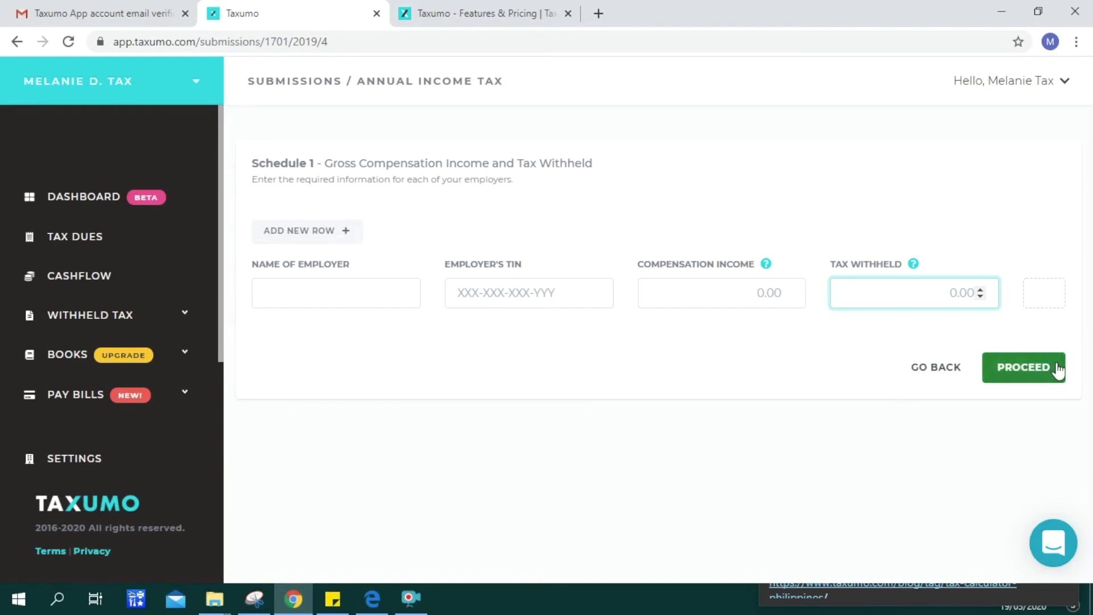
- Leave Schedule 1's employer row empty and proceed to Schedule 2
{"action": "left_click", "coordinate": [1039, 371]}
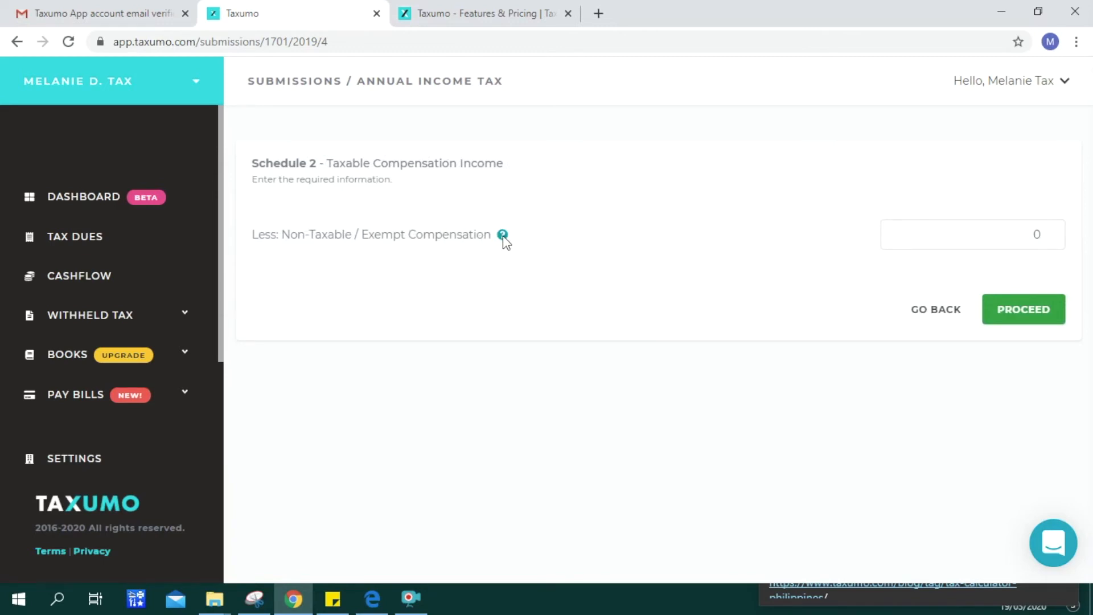
- Pass Schedule 2 and Schedule 3 with all amounts at 0, reaching Schedule 4
{"action": "left_click", "coordinate": [1019, 319]}
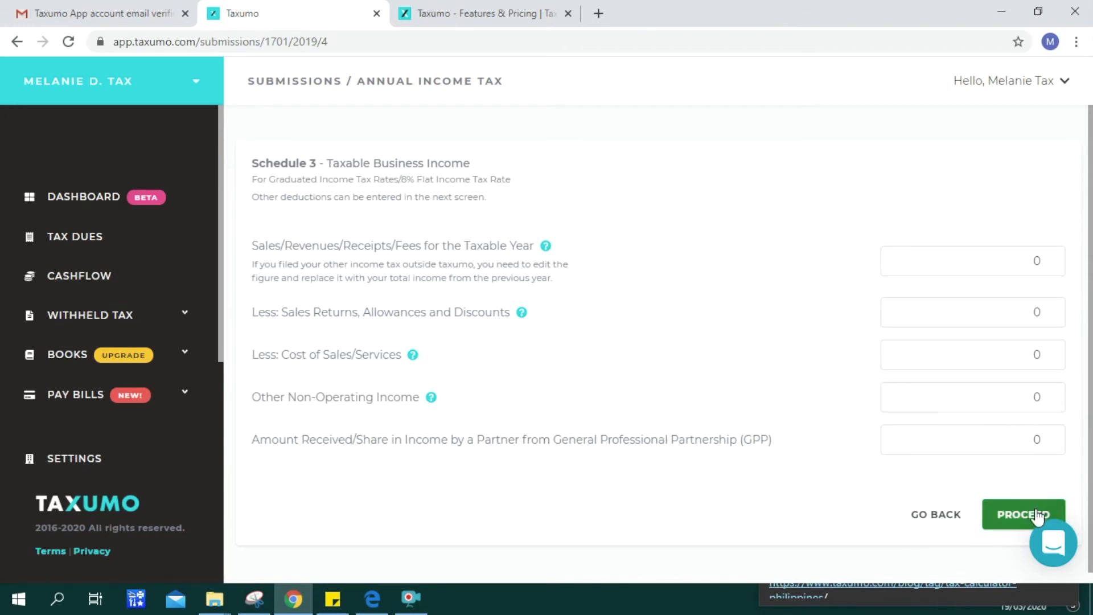
{"action": "left_click", "coordinate": [1019, 514]}
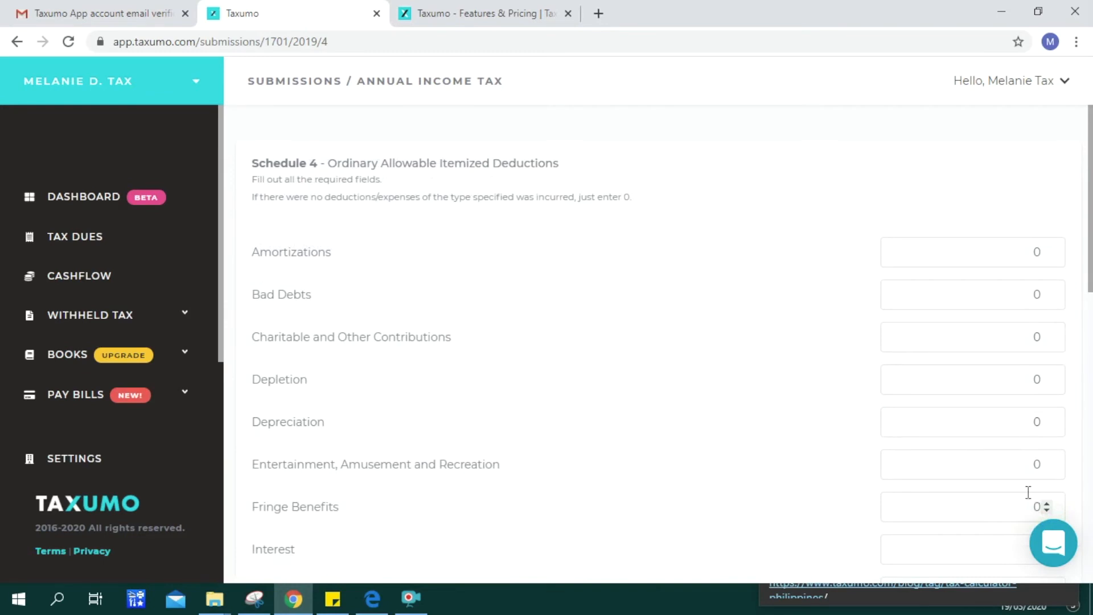
- Proceed past Schedule 4 with every itemized deduction left at 0
{"action": "left_click_drag", "start_coordinate": [1090, 272], "coordinate": [1090, 587]}
{"action": "left_click", "coordinate": [1016, 515]}
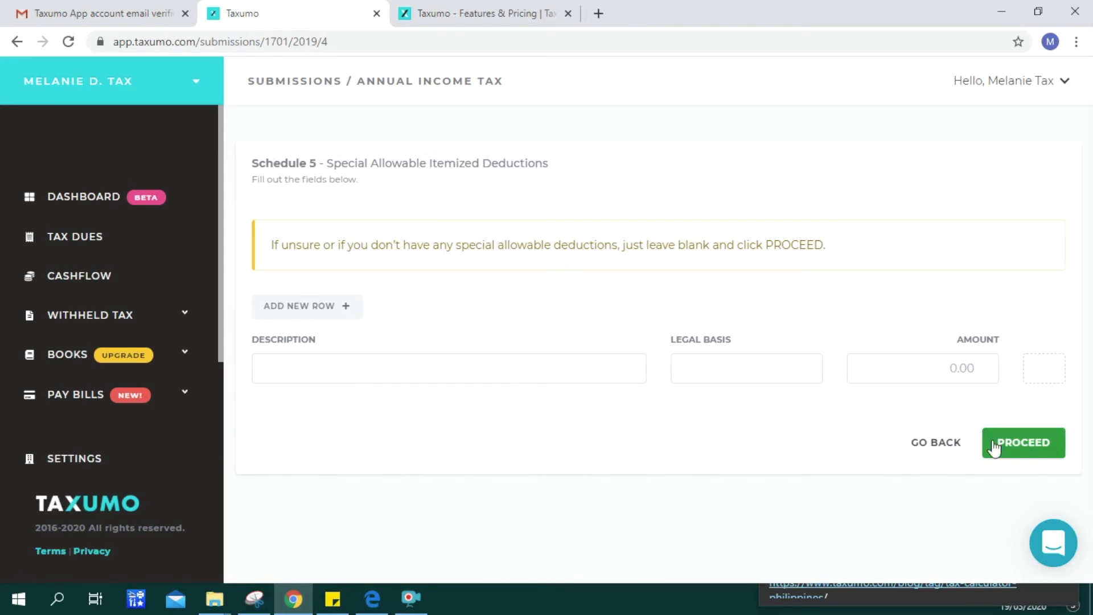
- Skip blank Schedule 5 and pass Part VI with the other-agency share at 0
{"action": "left_click", "coordinate": [1030, 442]}
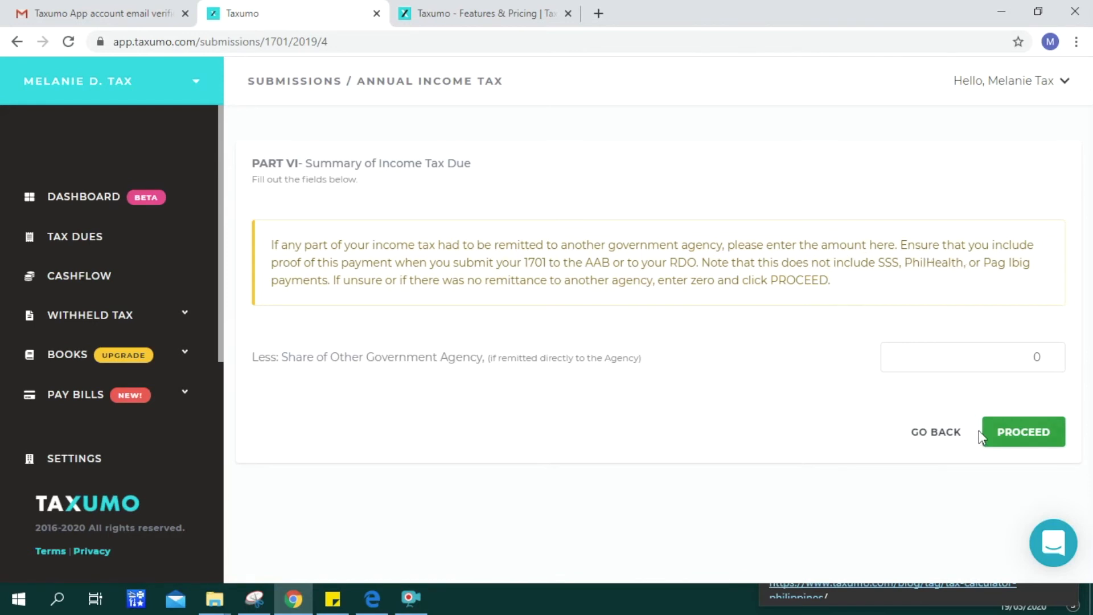
{"action": "left_click", "coordinate": [1022, 441]}
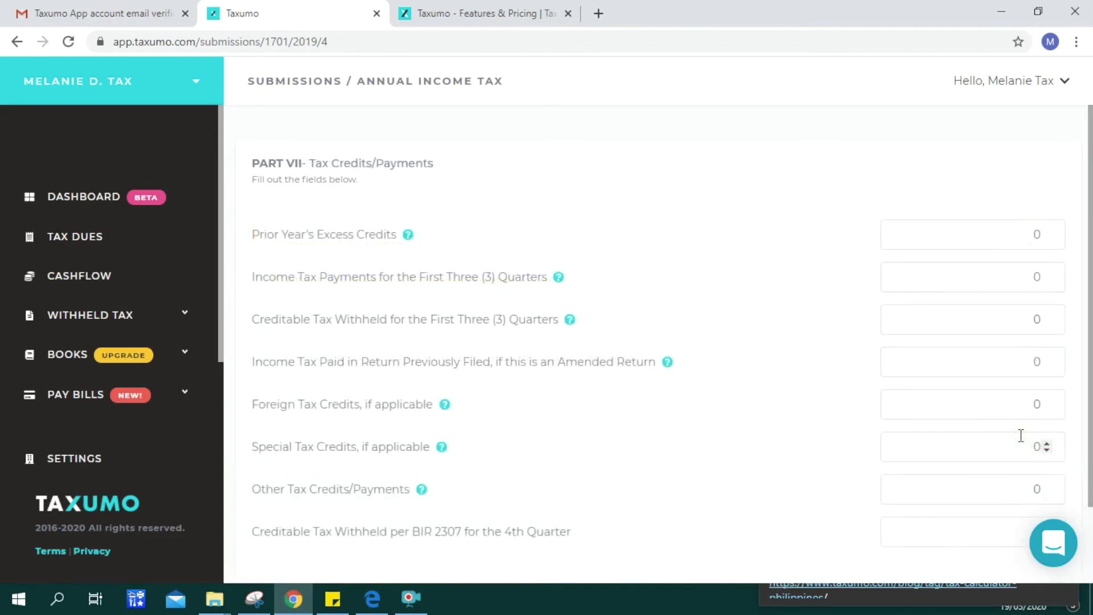
- Keep Part VII tax credits at 0 and continue to the Part IX reconciliation page
{"action": "left_click_drag", "start_coordinate": [1091, 227], "coordinate": [1087, 283]}
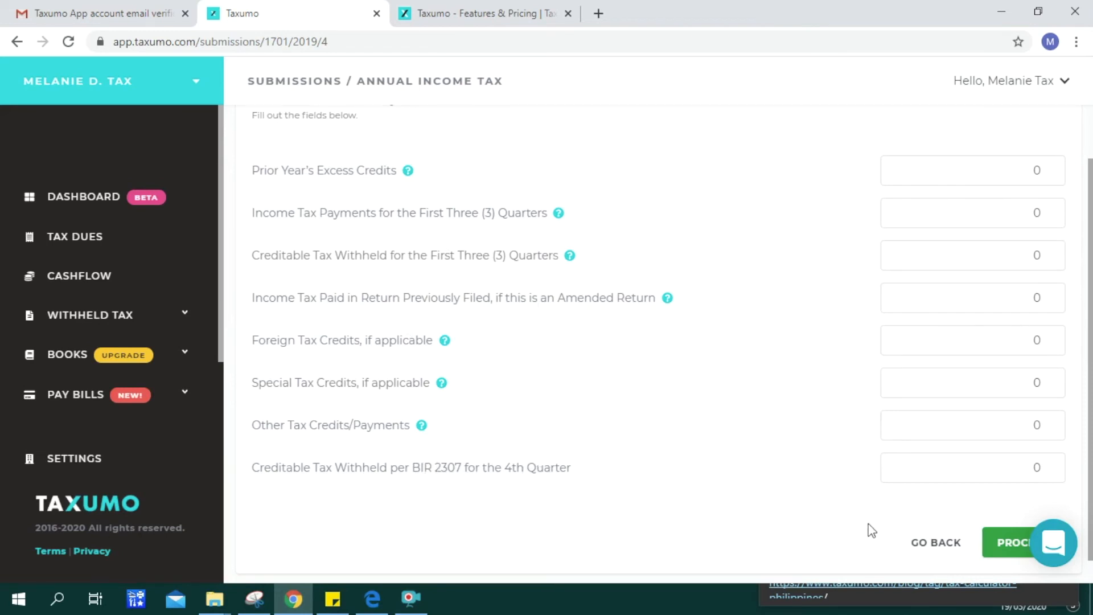
{"action": "left_click", "coordinate": [1015, 544]}
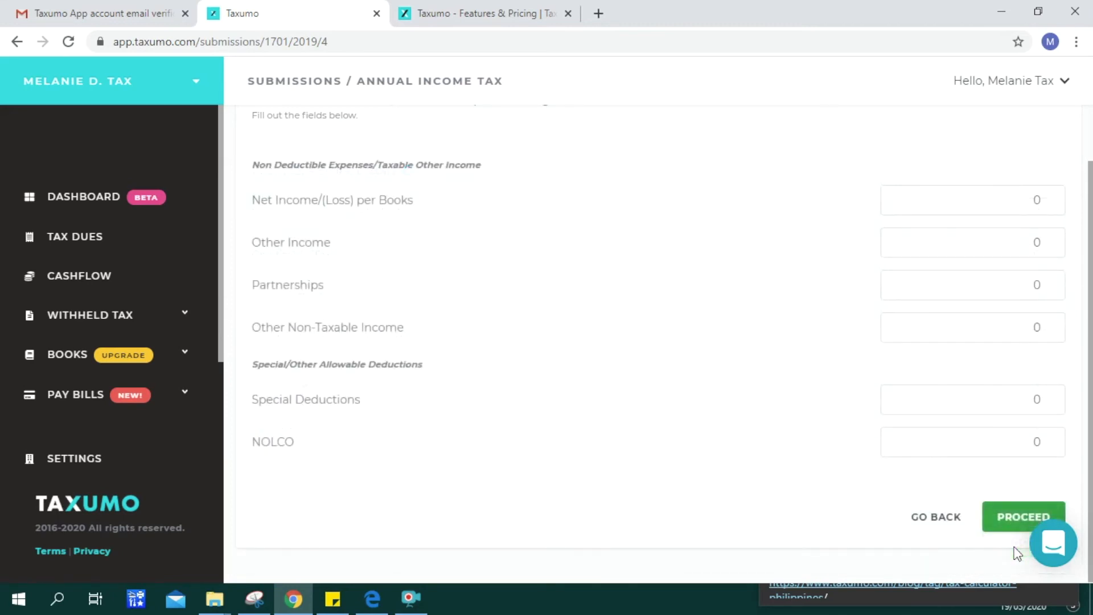
{"action": "mouse_move", "coordinate": [1091, 441]}
{"action": "left_mouse_down"}
{"action": "mouse_move", "coordinate": [1091, 385]}
{"action": "mouse_move", "coordinate": [1091, 441]}
{"action": "left_mouse_up"}
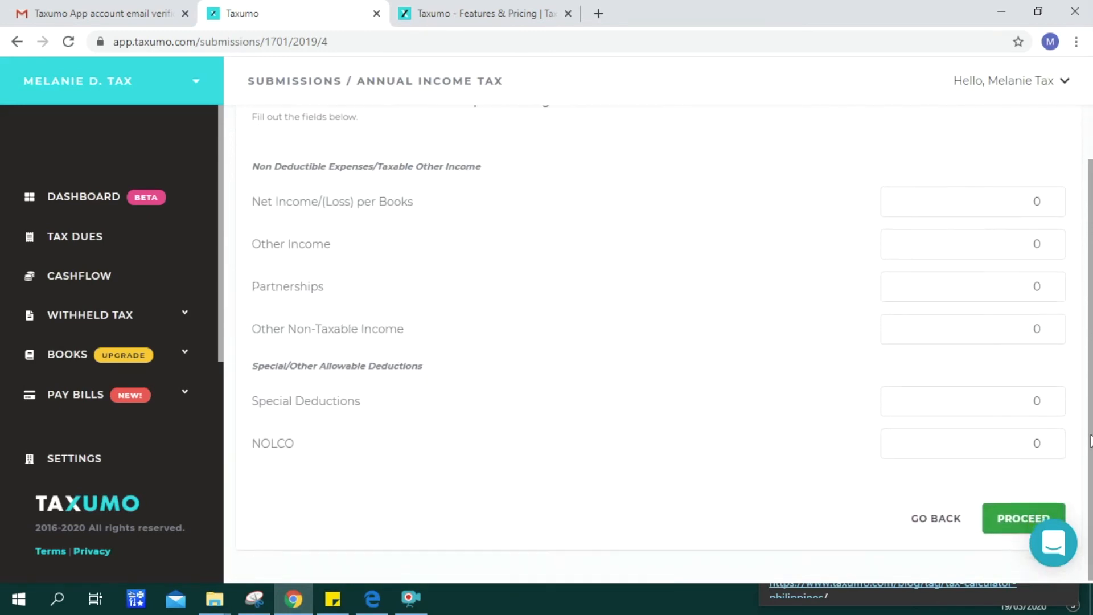
- Accept the all-zero Part IX reconciliation amounts, then view the Taxumo Features & Pricing page
{"action": "left_click", "coordinate": [998, 528]}
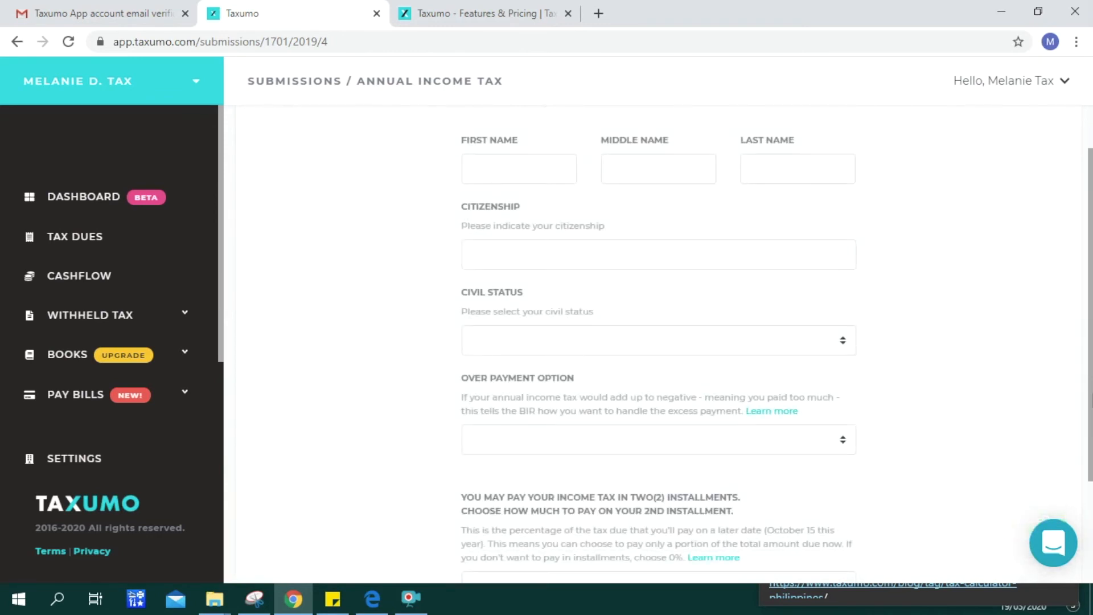
{"action": "left_click_drag", "start_coordinate": [1089, 399], "coordinate": [1090, 501]}
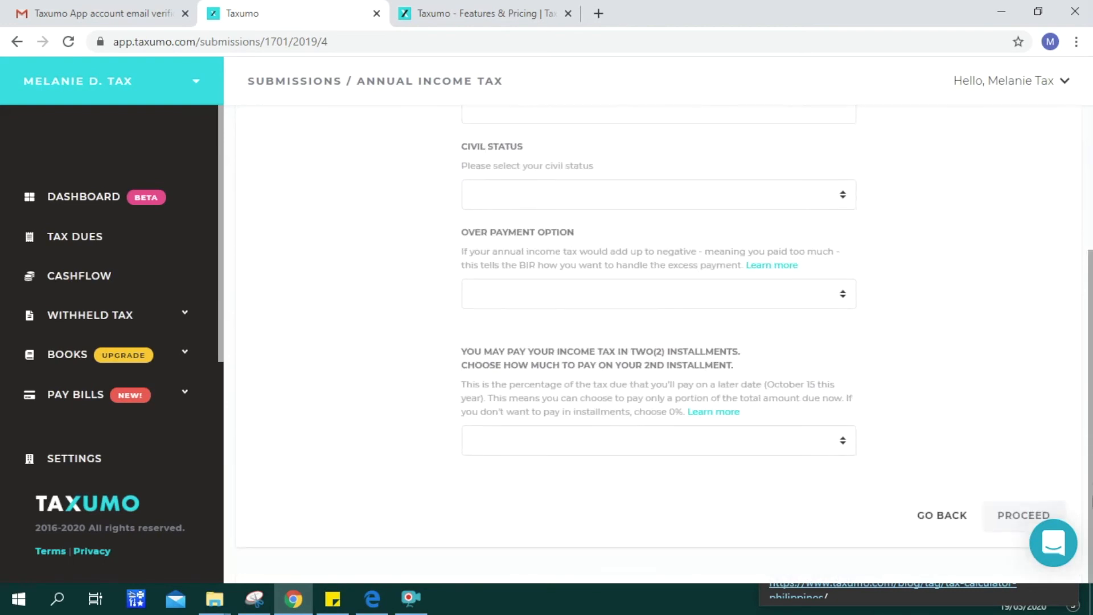
{"action": "scroll", "coordinate": [494, 154], "scroll_direction": "up", "scroll_amount": 2}
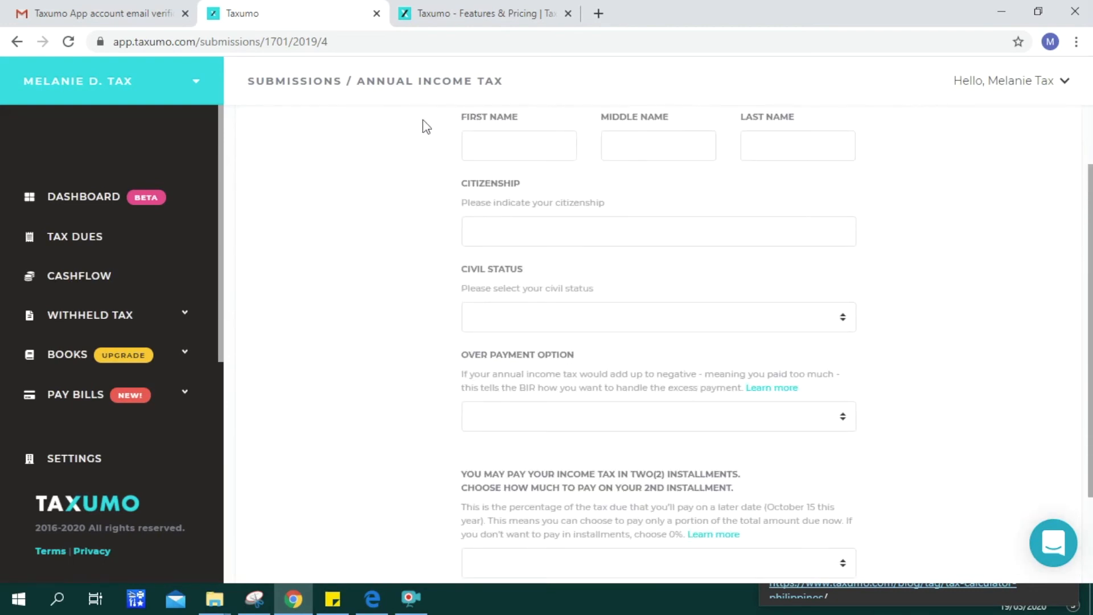
{"action": "left_click", "coordinate": [445, 17]}
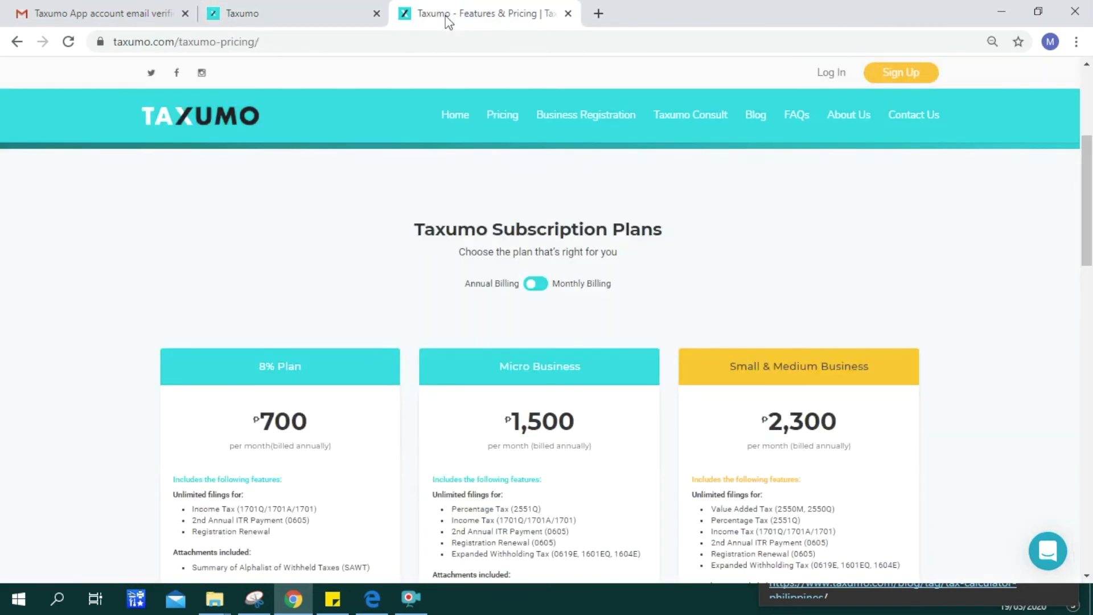
- View the Taxumo Consult booking page, then return to the taxpayer details form
{"action": "left_click", "coordinate": [712, 120]}
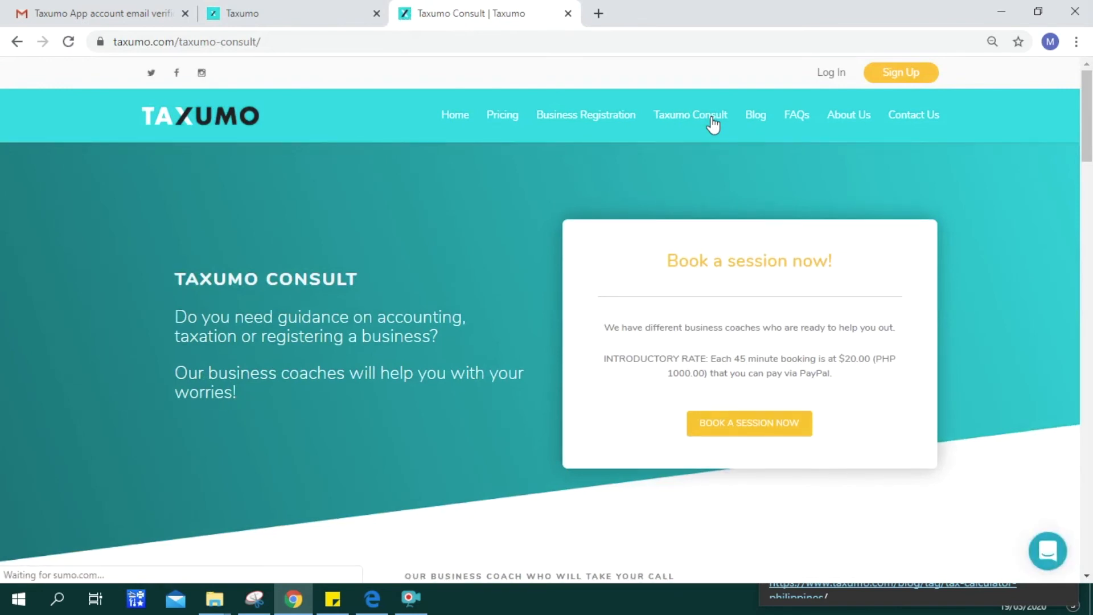
{"action": "left_click", "coordinate": [301, 14]}
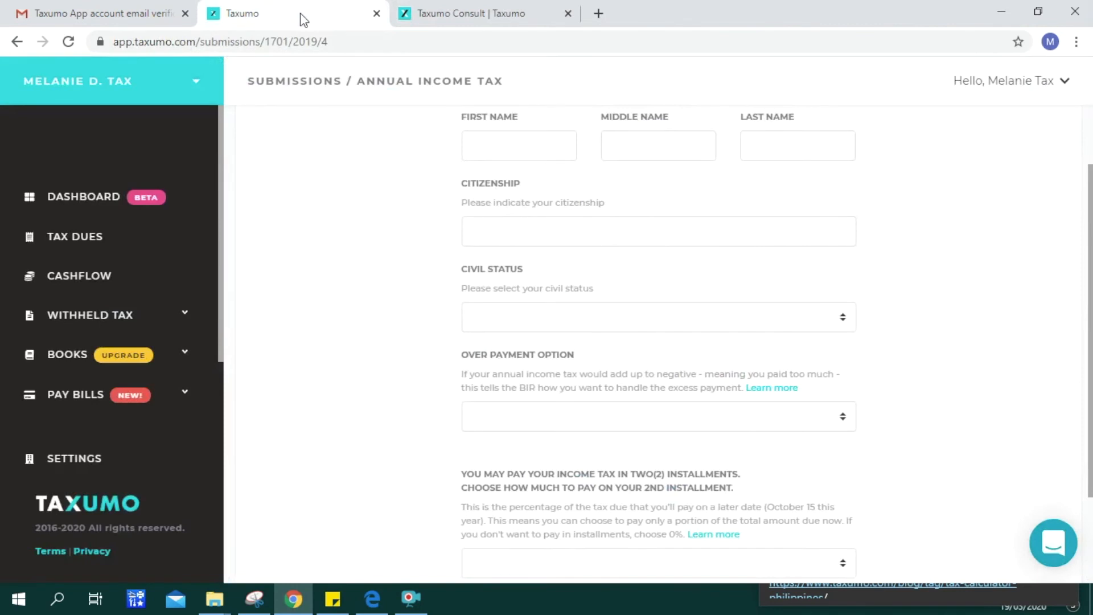
- Enter the taxpayer's first, middle and last names and citizenship Filipino
{"action": "left_click", "coordinate": [538, 144]}
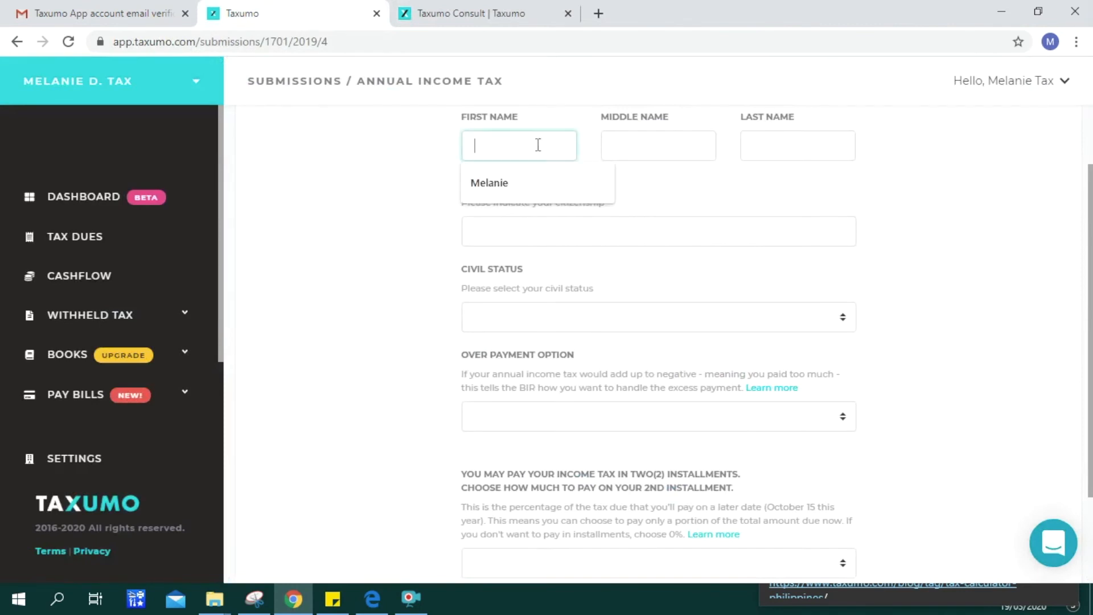
{"action": "left_click", "coordinate": [528, 185]}
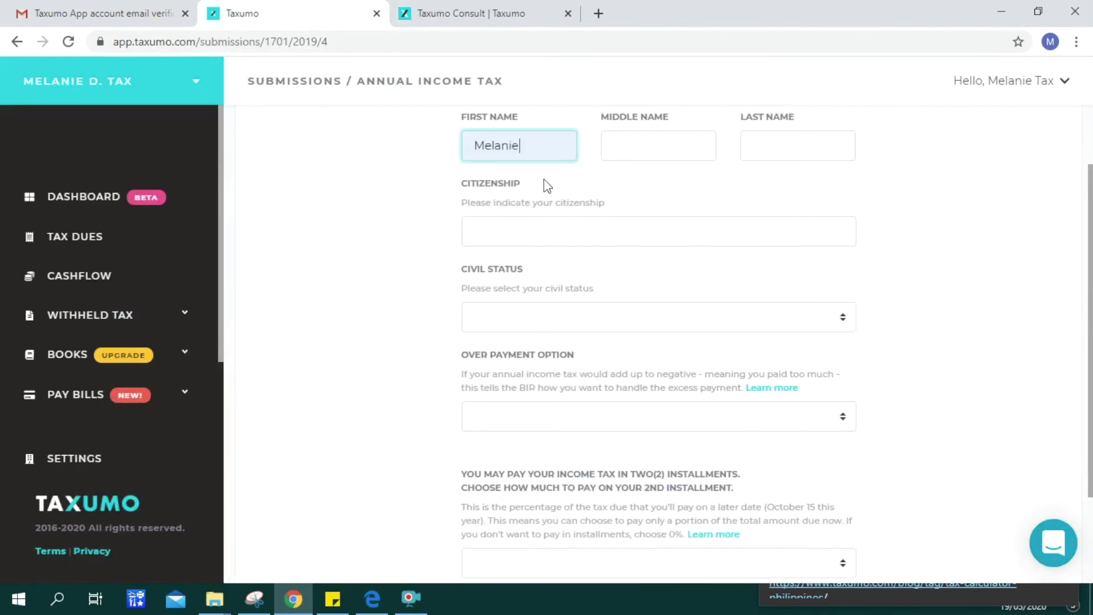
{"action": "left_click", "coordinate": [640, 147]}
{"action": "type", "text": "Dela Vega"}
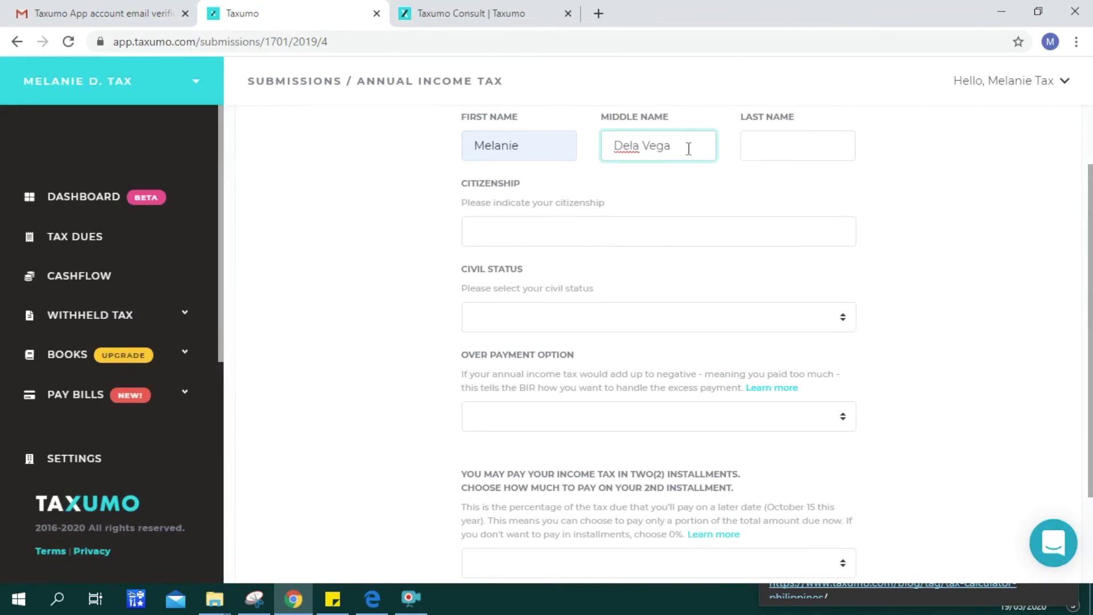
{"action": "left_click", "coordinate": [785, 155]}
{"action": "type", "text": "Tax"}
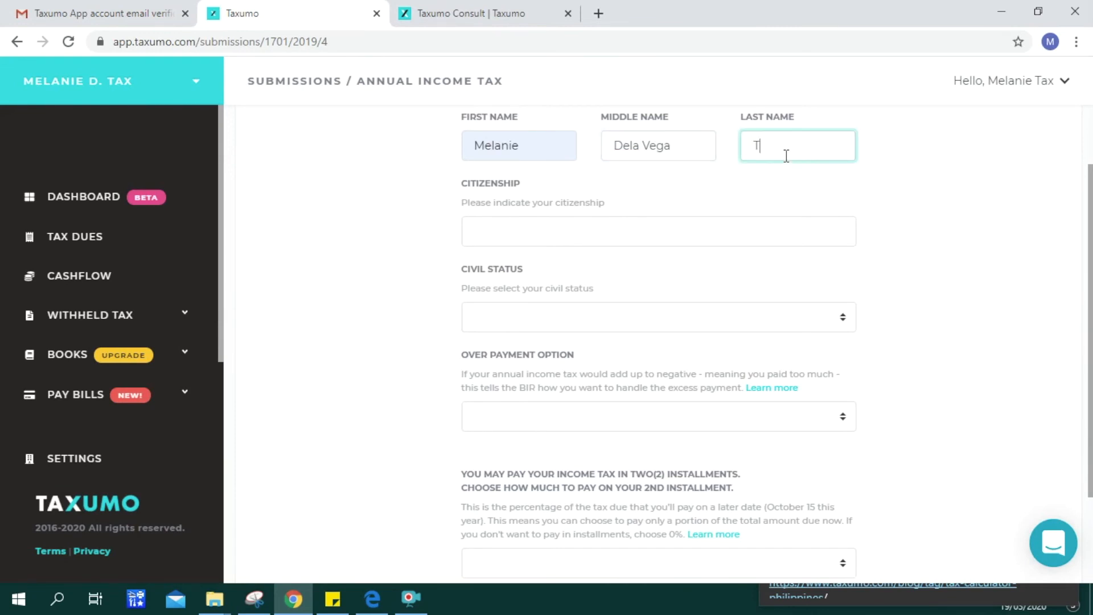
{"action": "left_click", "coordinate": [634, 231]}
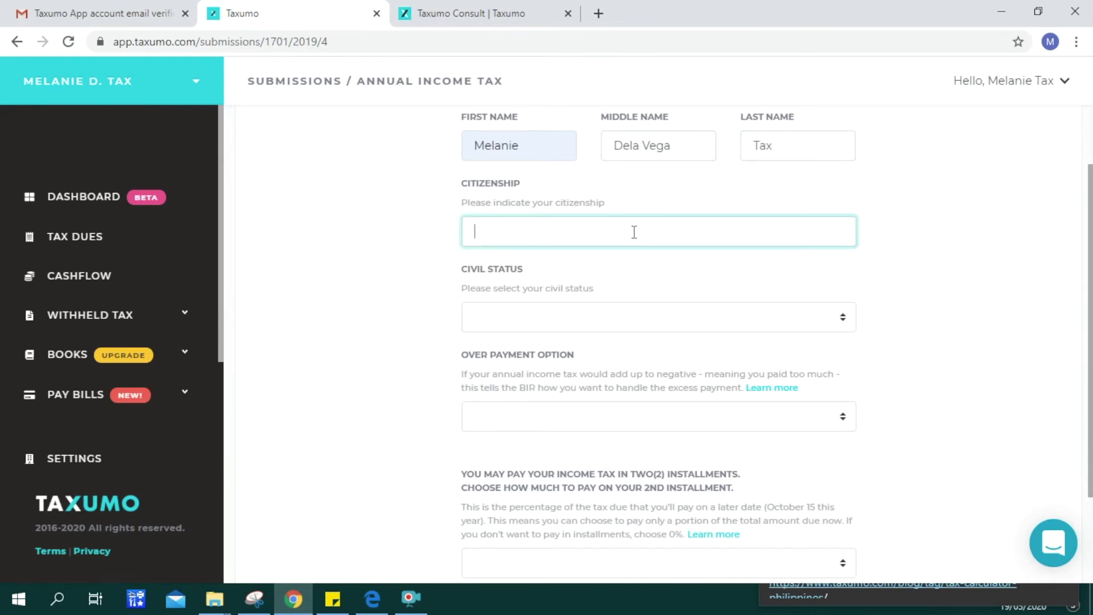
{"action": "type", "text": "Filipino"}
- Set civil status Single, carry overpayment over as tax credit, 0% second installment, and submit
{"action": "left_click", "coordinate": [579, 329]}
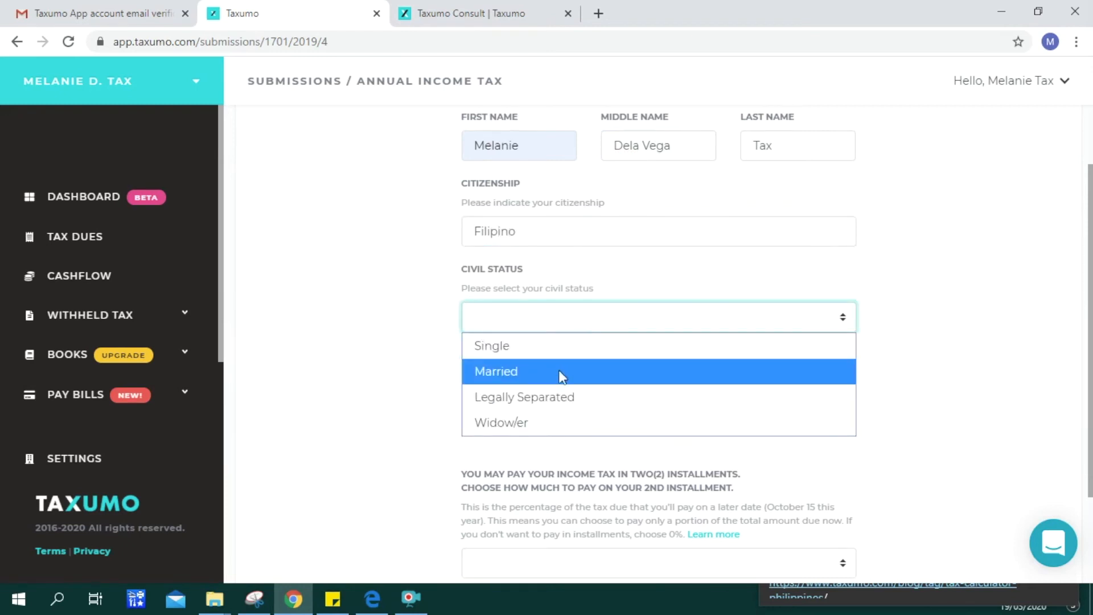
{"action": "left_click", "coordinate": [564, 352]}
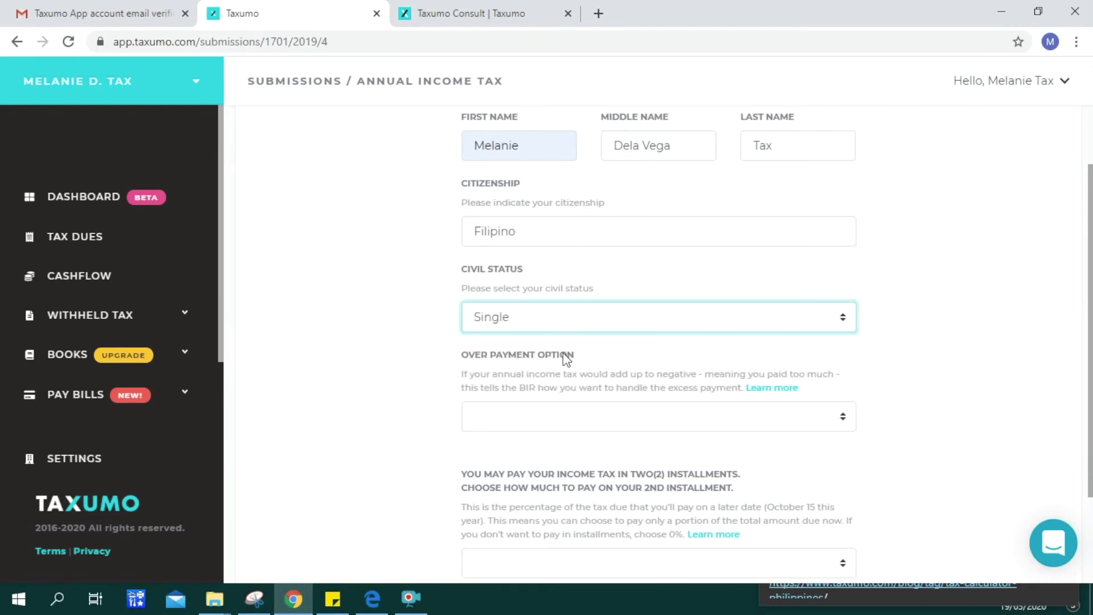
{"action": "left_click", "coordinate": [518, 425]}
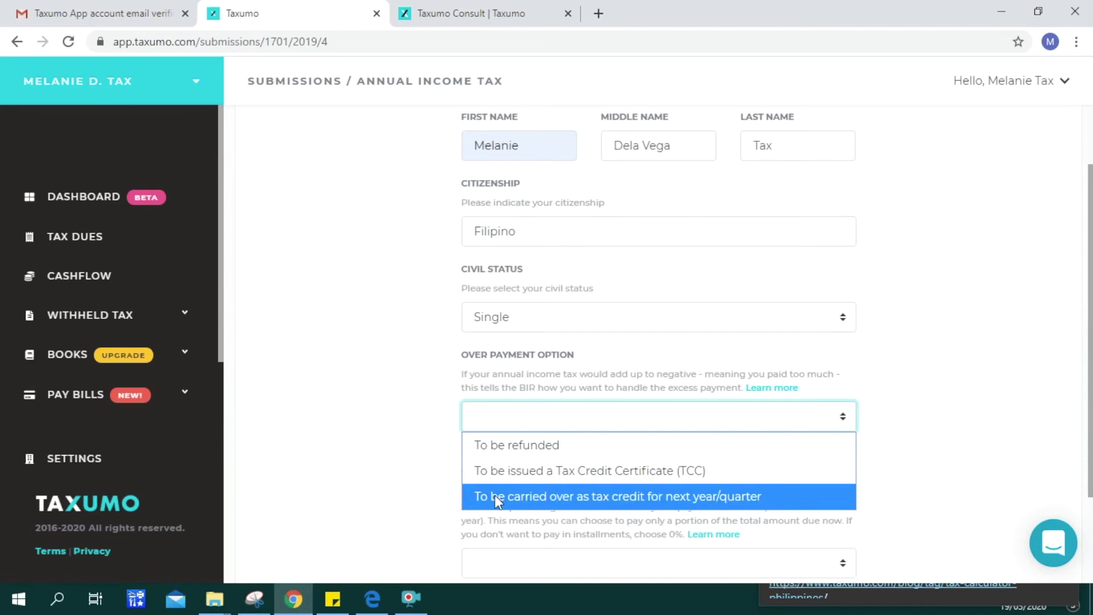
{"action": "left_click", "coordinate": [494, 497]}
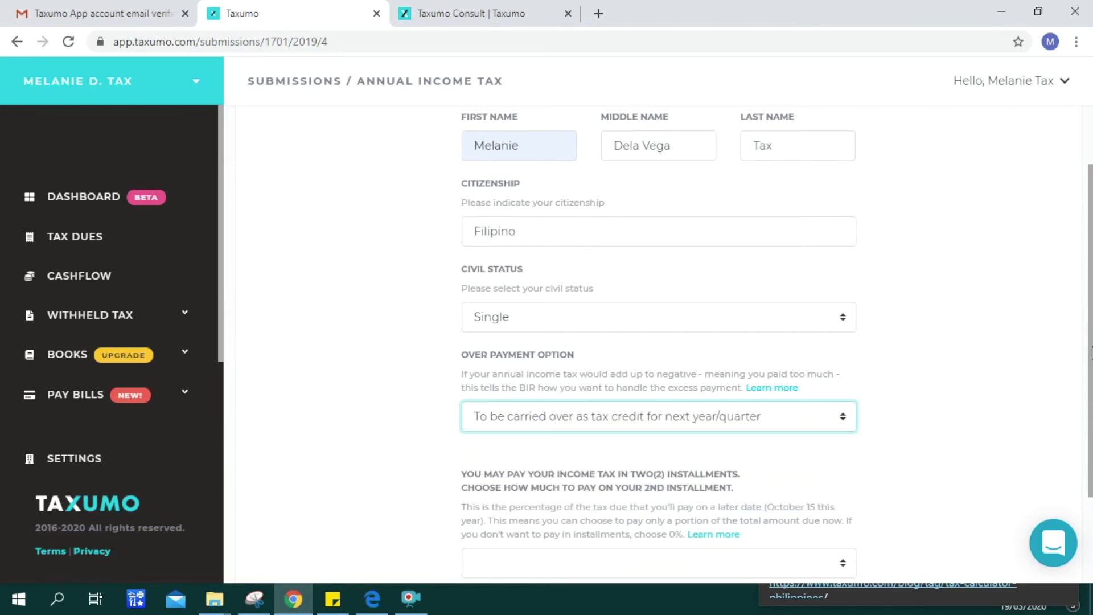
{"action": "scroll", "coordinate": [1091, 353], "scroll_direction": "down", "scroll_amount": 2}
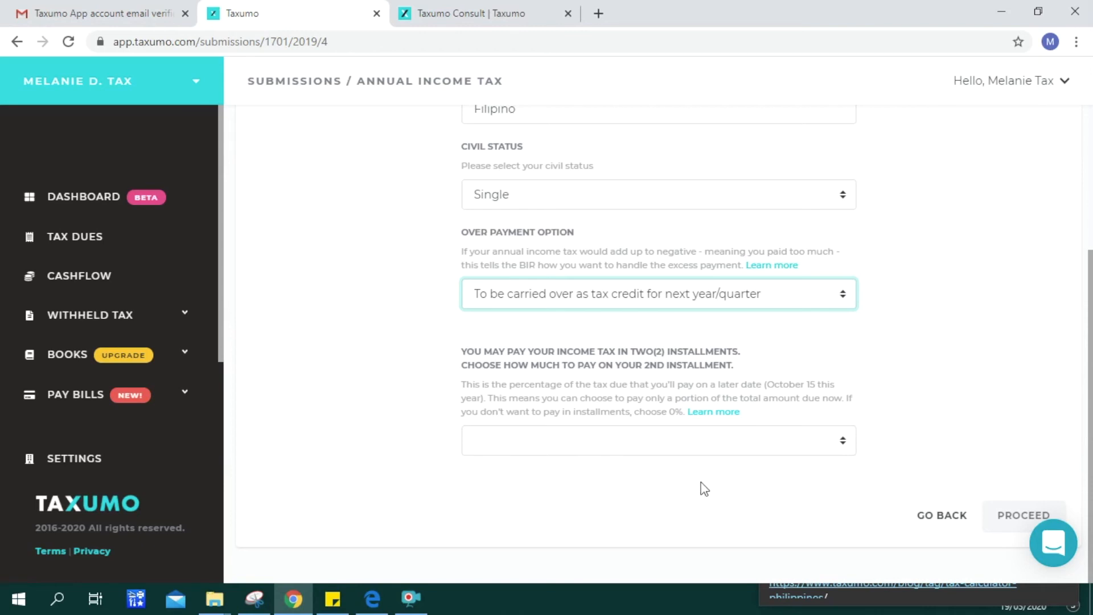
{"action": "left_click", "coordinate": [844, 449]}
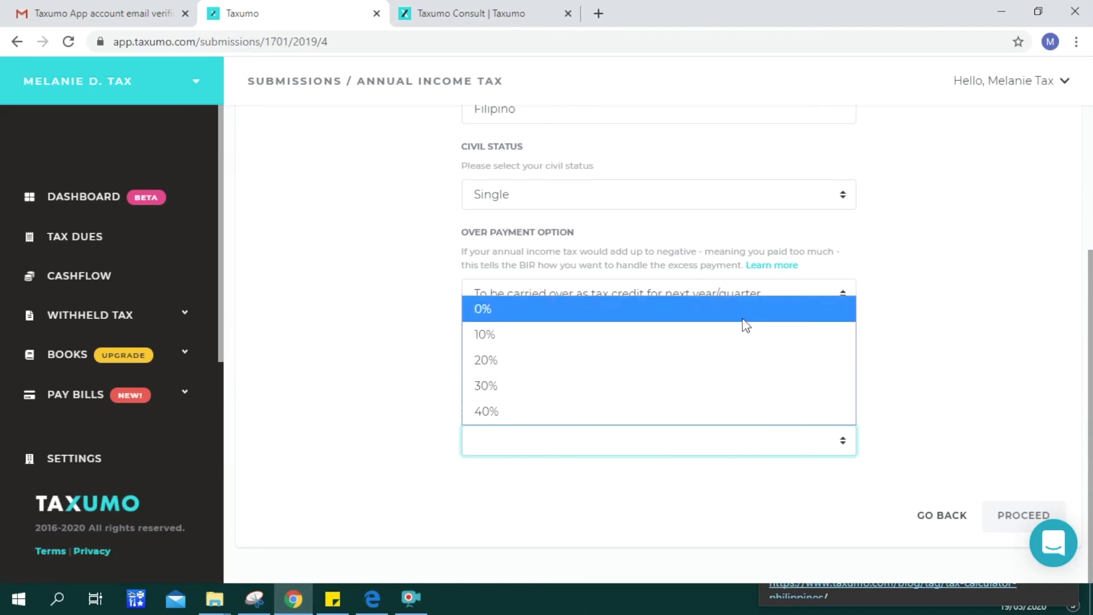
{"action": "left_click", "coordinate": [743, 313]}
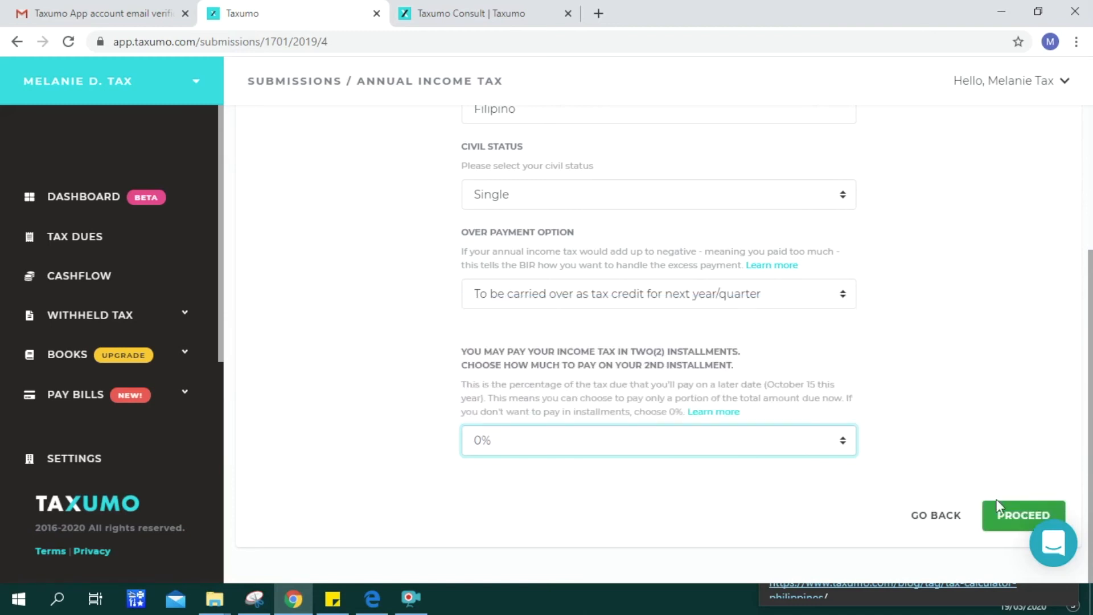
{"action": "left_click", "coordinate": [1006, 514]}
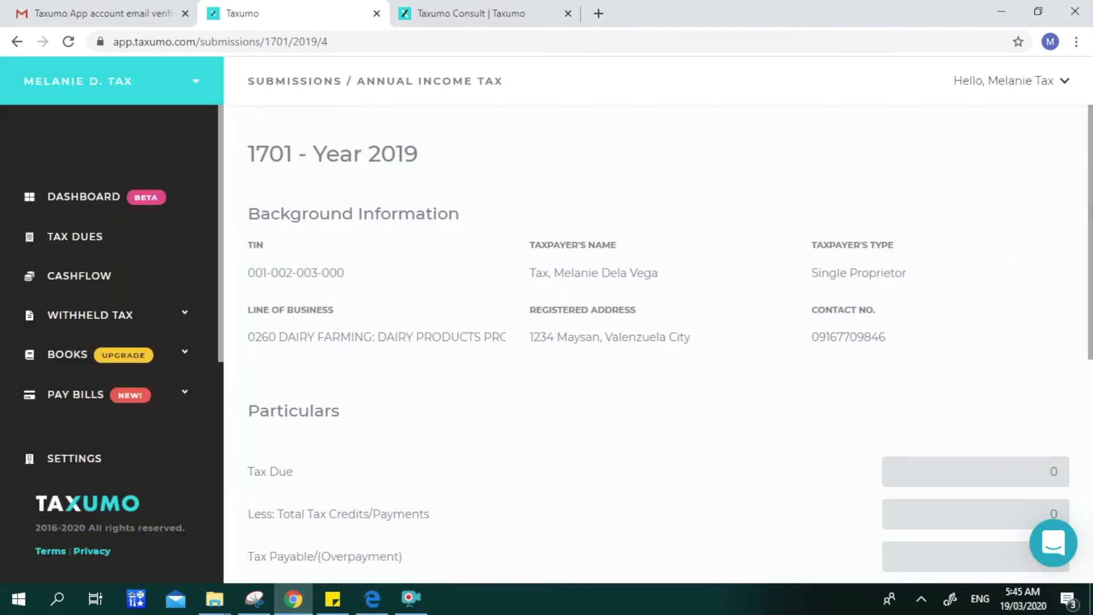
- Review the 1701 Year 2019 summary with zero tax payable and penalties, and submit for payment
{"action": "scroll", "coordinate": [1091, 184], "scroll_direction": "down", "scroll_amount": 4}
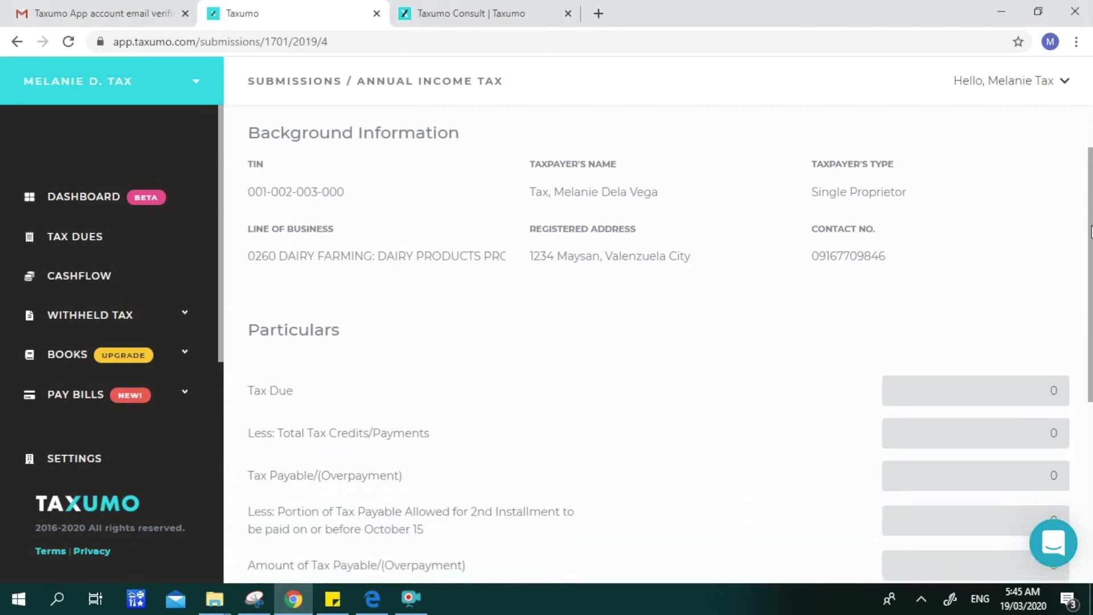
{"action": "left_click_drag", "start_coordinate": [1091, 298], "coordinate": [1091, 337]}
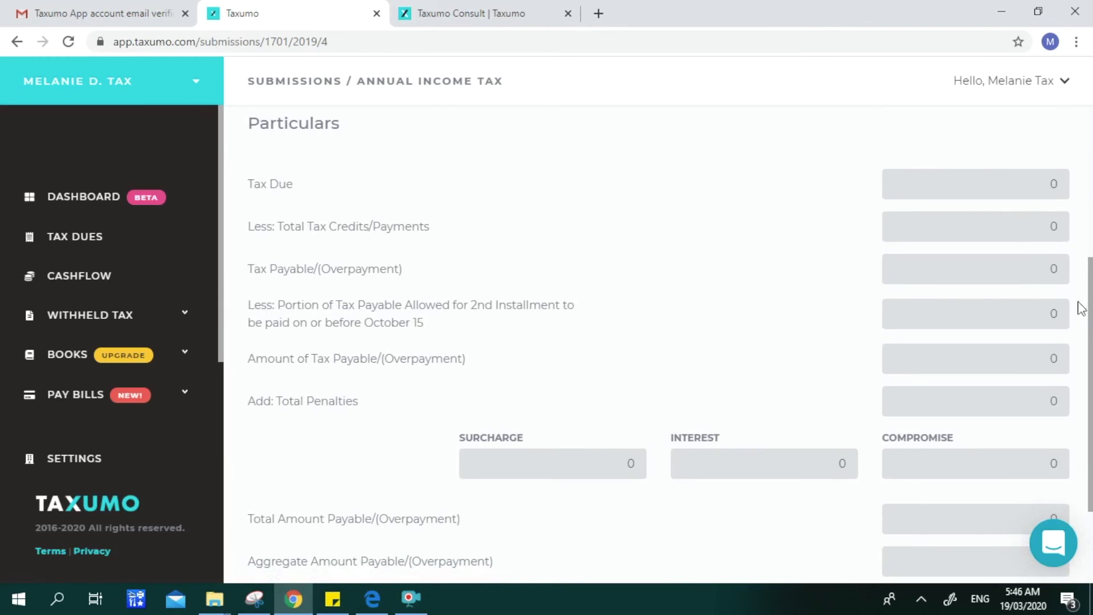
{"action": "left_click_drag", "start_coordinate": [1092, 329], "coordinate": [1092, 440]}
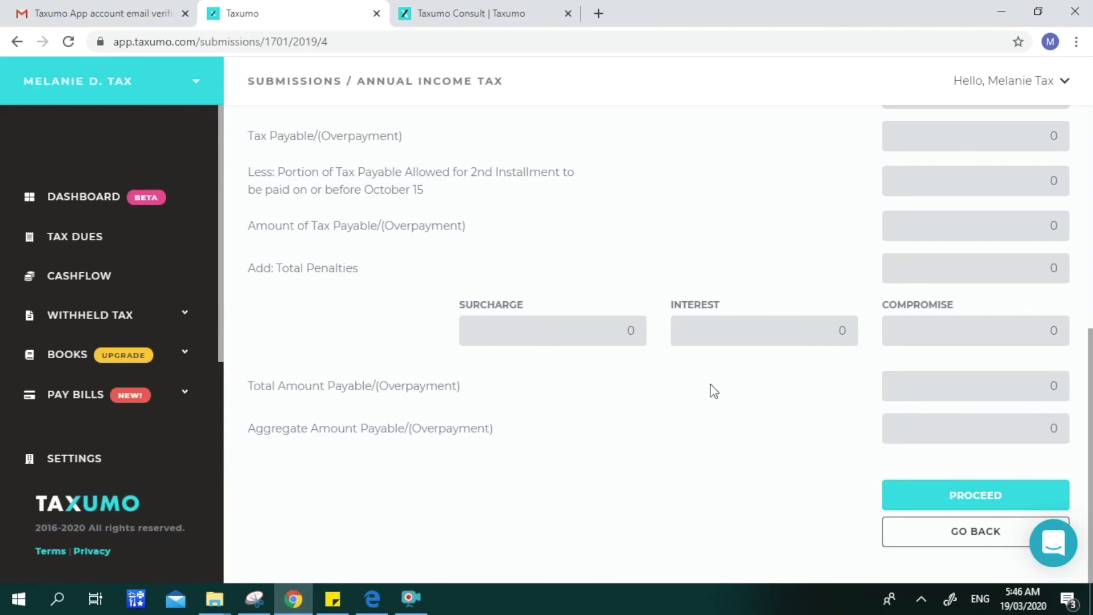
{"action": "left_click", "coordinate": [942, 495]}
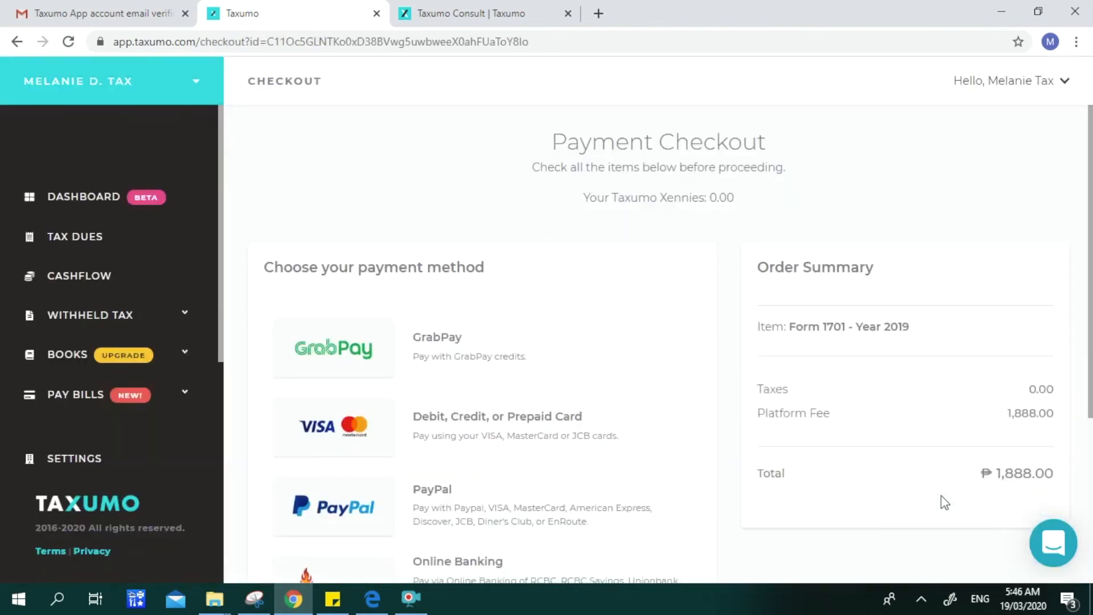
- Look over the ₱1,888.00 Payment Checkout methods, then go to Tax Dues
{"action": "scroll", "coordinate": [1089, 399], "scroll_direction": "down", "scroll_amount": 4}
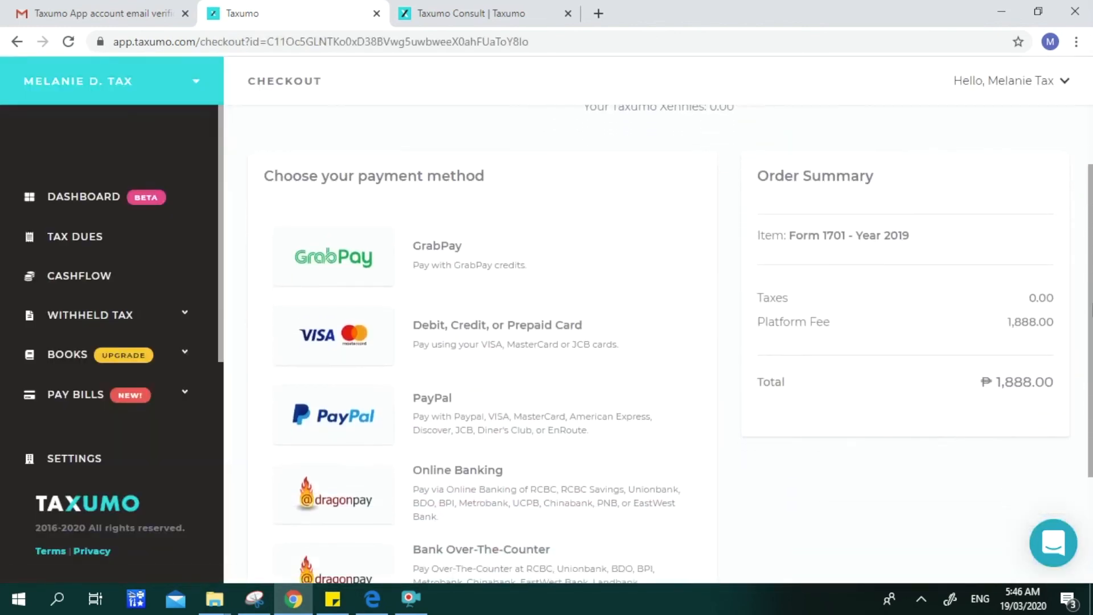
{"action": "left_click_drag", "start_coordinate": [1089, 399], "coordinate": [1088, 390]}
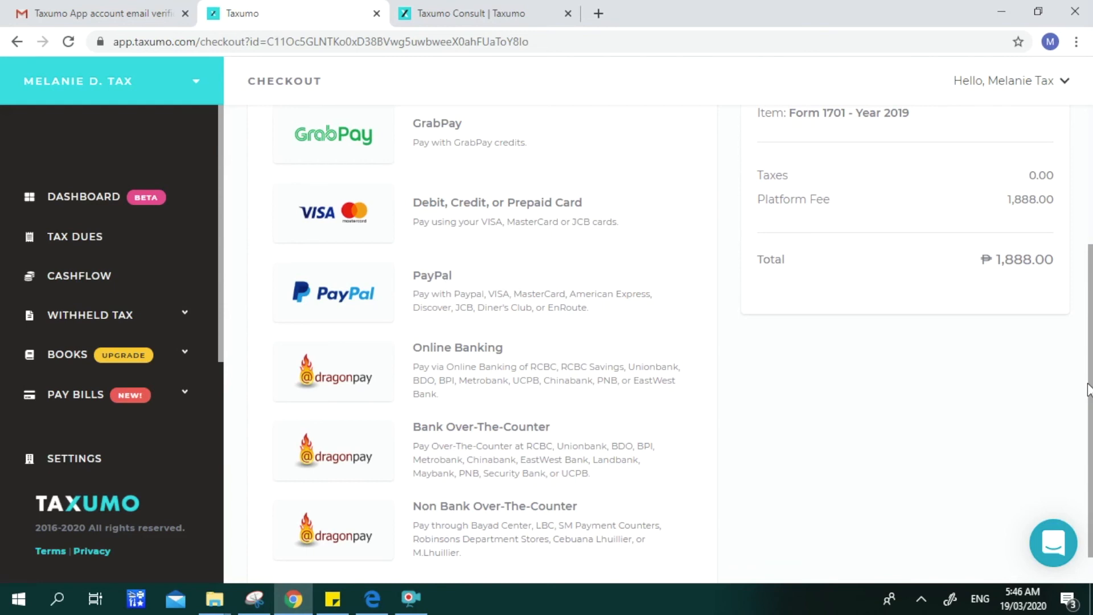
{"action": "left_click_drag", "start_coordinate": [1089, 389], "coordinate": [1088, 386]}
{"action": "mouse_move", "coordinate": [1089, 386]}
{"action": "left_mouse_down"}
{"action": "mouse_move", "coordinate": [1083, 344]}
{"action": "mouse_move", "coordinate": [1089, 390]}
{"action": "left_mouse_up"}
{"action": "scroll", "coordinate": [683, 342], "scroll_direction": "up", "scroll_amount": 3}
{"action": "scroll", "coordinate": [683, 341], "scroll_direction": "down", "scroll_amount": 4}
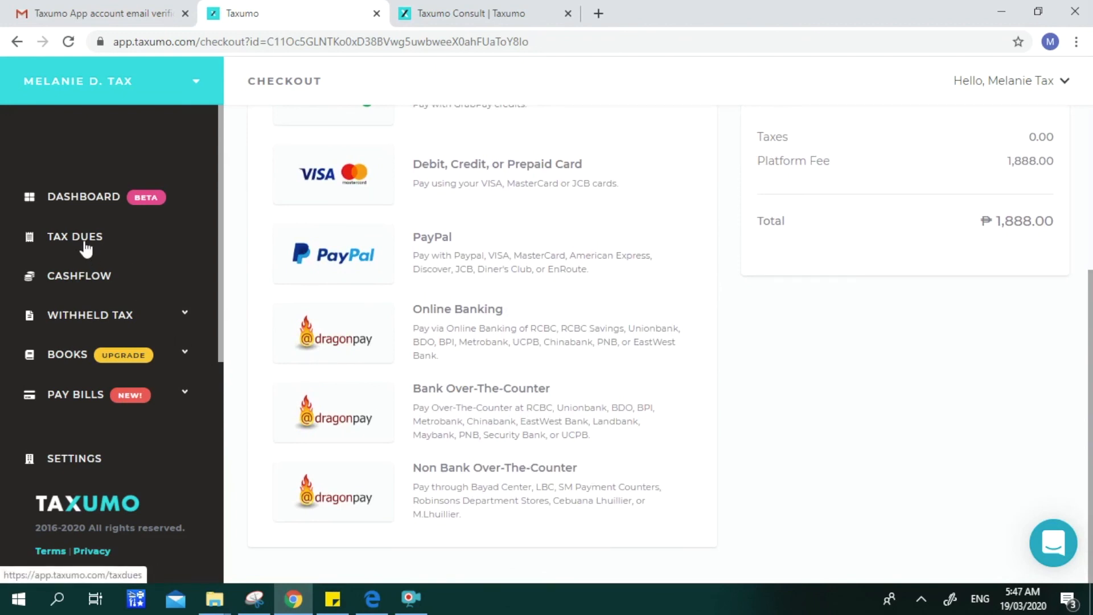
{"action": "left_click", "coordinate": [84, 244]}
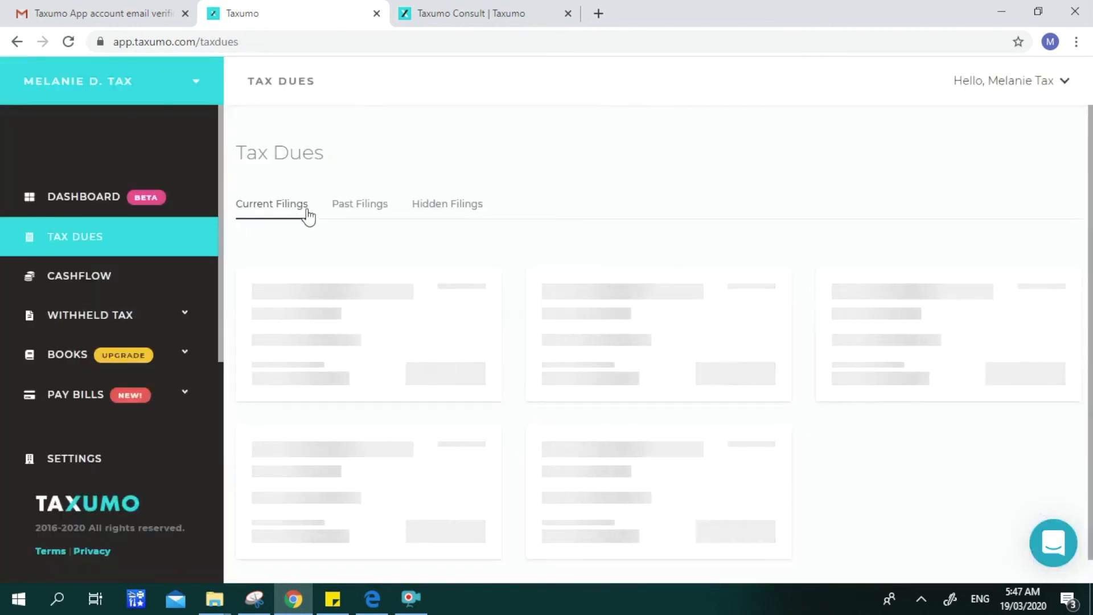
- Find the unpaid Form 1701 (2019) card under Past Filings, then bring up the user guide PDF
{"action": "left_click", "coordinate": [366, 211]}
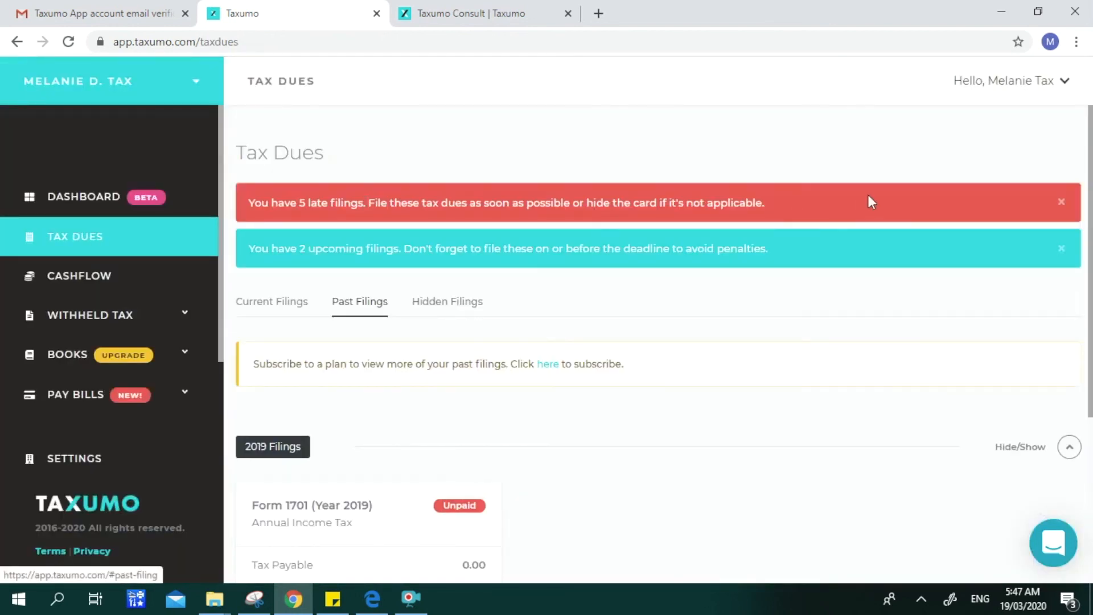
{"action": "scroll", "coordinate": [658, 316], "scroll_direction": "down", "scroll_amount": 4}
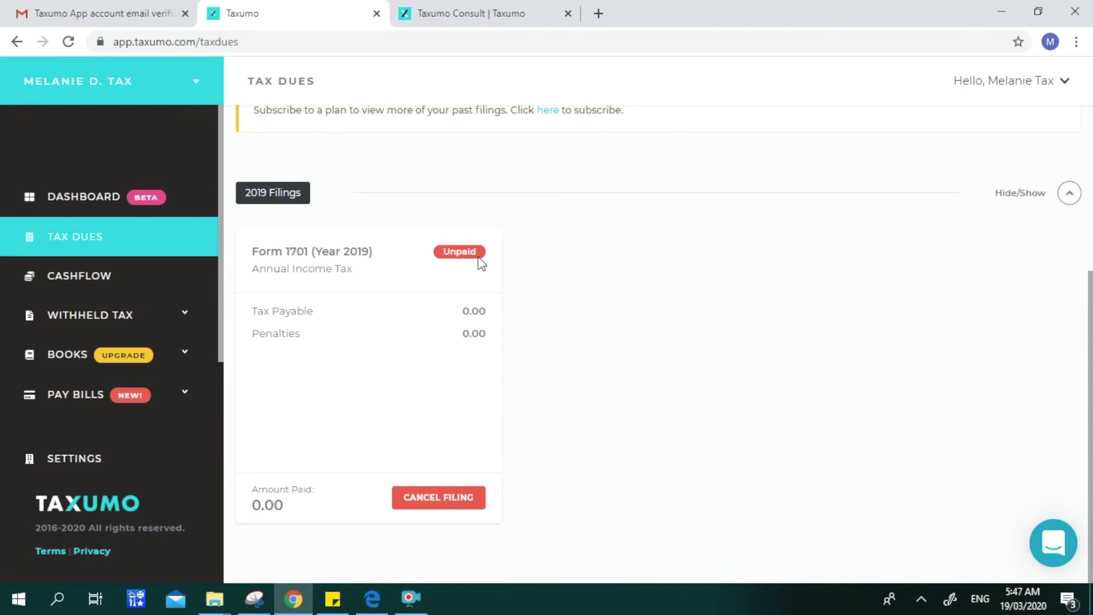
{"action": "left_click", "coordinate": [1050, 551]}
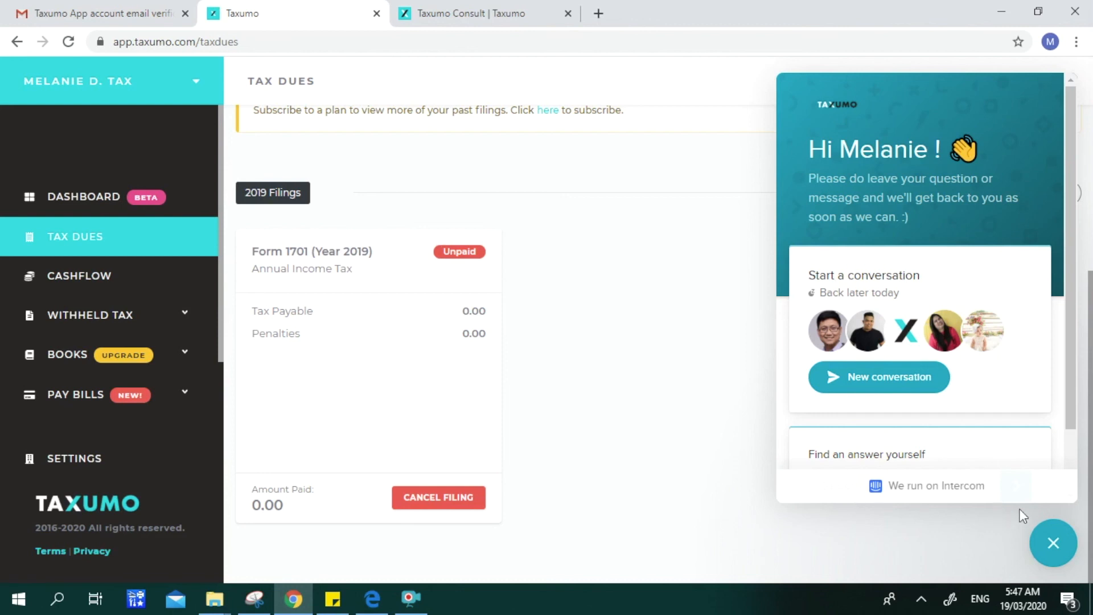
{"action": "left_click", "coordinate": [1054, 544]}
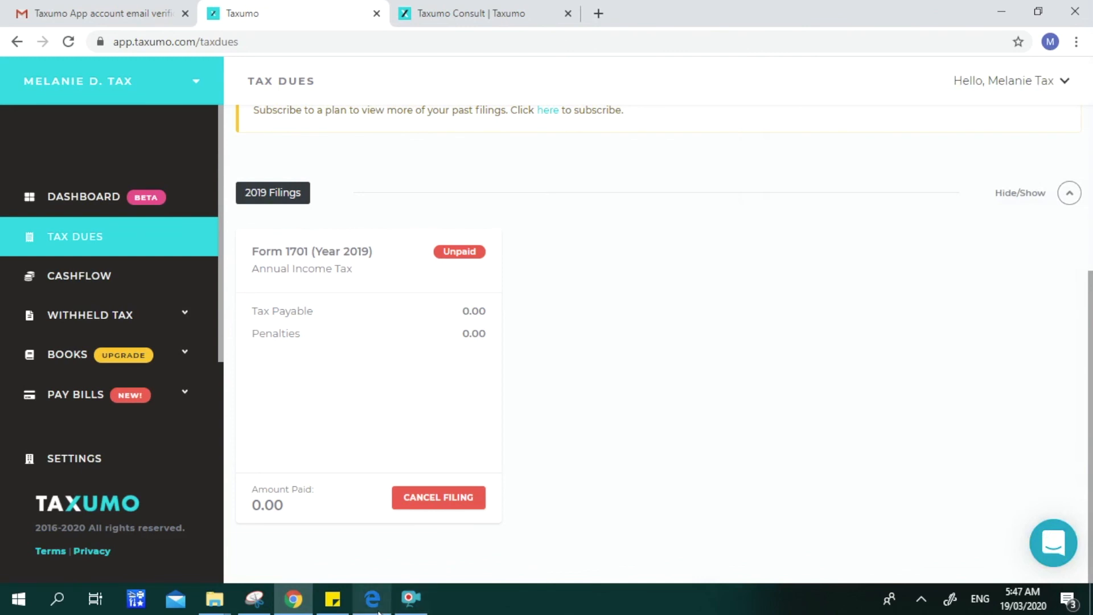
{"action": "left_click", "coordinate": [370, 518]}
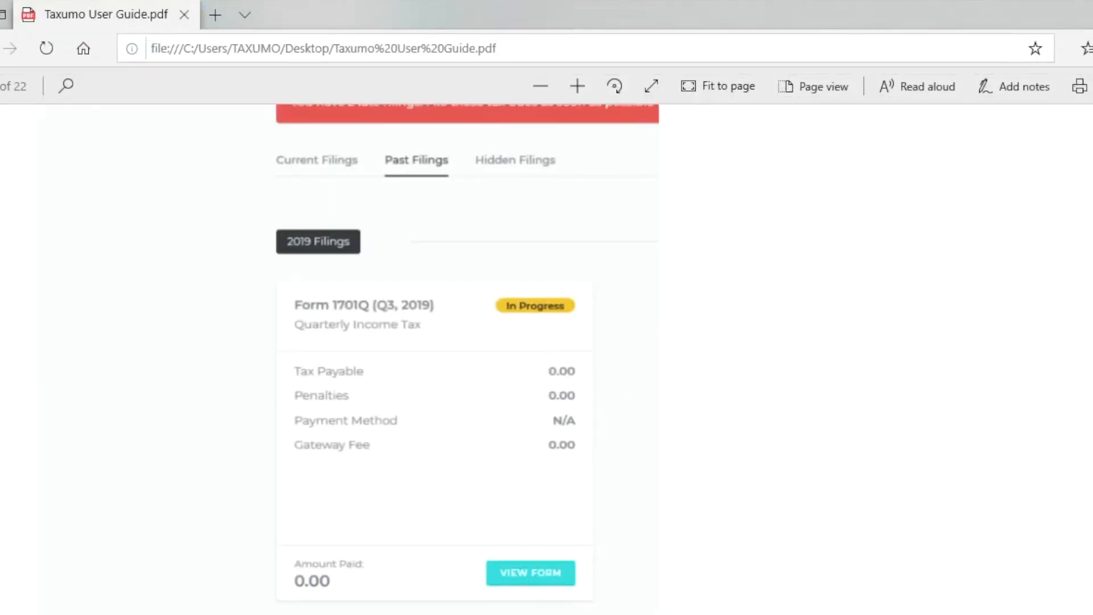
- Read through the user guide's Tax Dues card examples
{"action": "scroll", "coordinate": [433, 359], "scroll_direction": "down", "scroll_amount": 2}
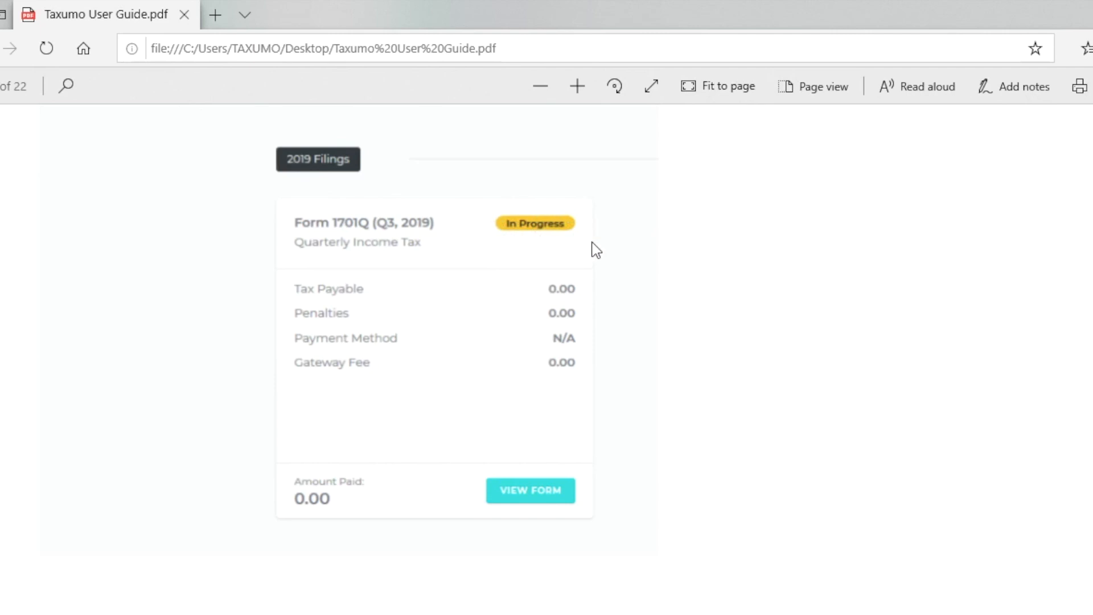
{"action": "scroll", "coordinate": [595, 249], "scroll_direction": "down", "scroll_amount": 15}
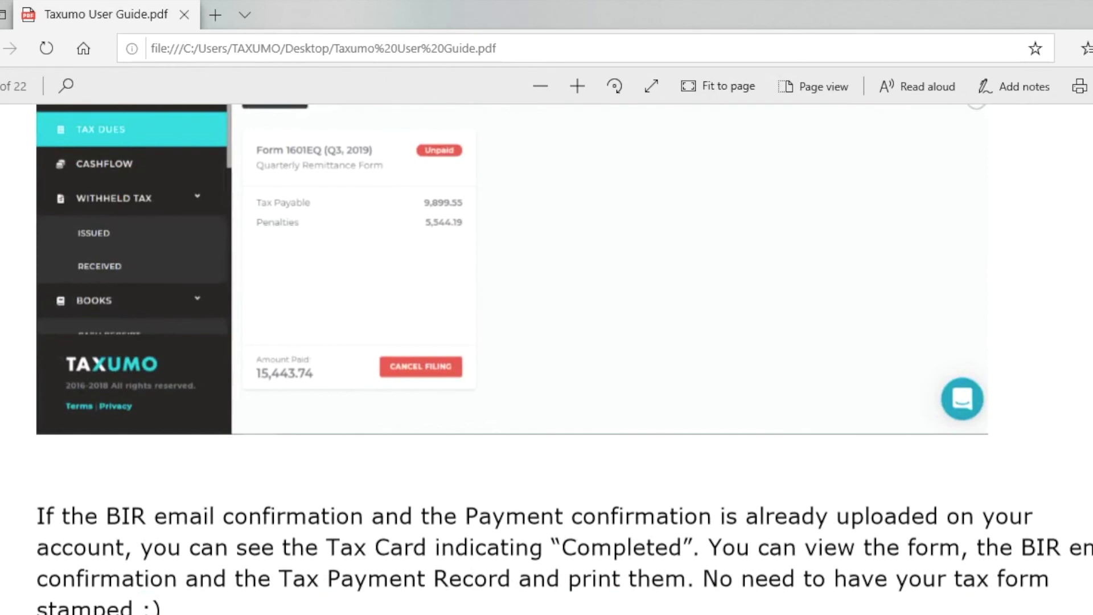
{"action": "scroll", "coordinate": [547, 358], "scroll_direction": "up", "scroll_amount": 1}
{"action": "scroll", "coordinate": [547, 358], "scroll_direction": "up", "scroll_amount": 1}
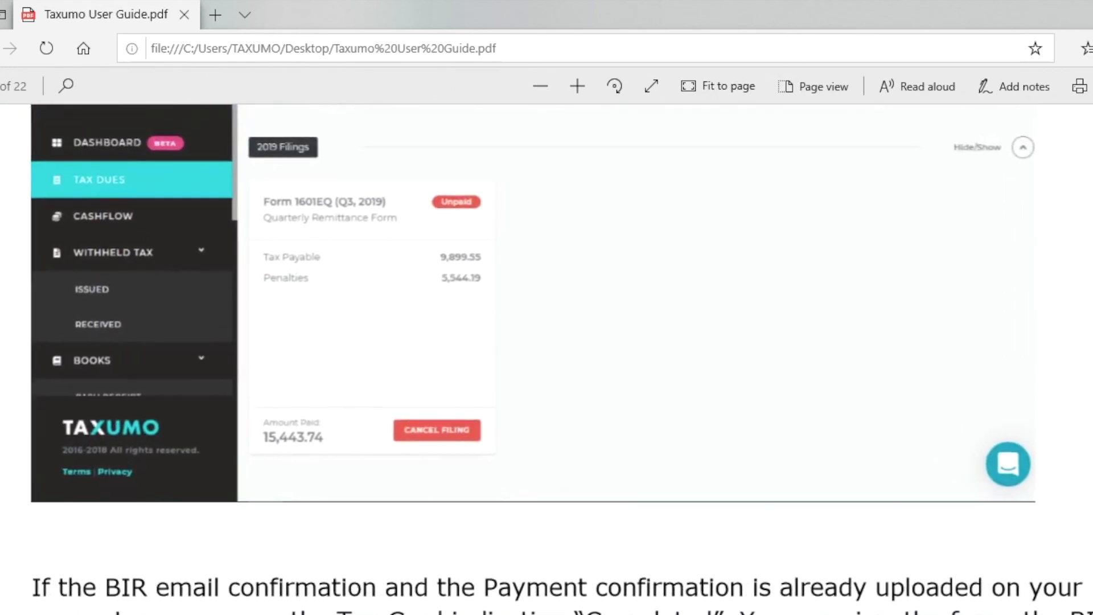
{"action": "scroll", "coordinate": [797, 362], "scroll_direction": "up", "scroll_amount": 1}
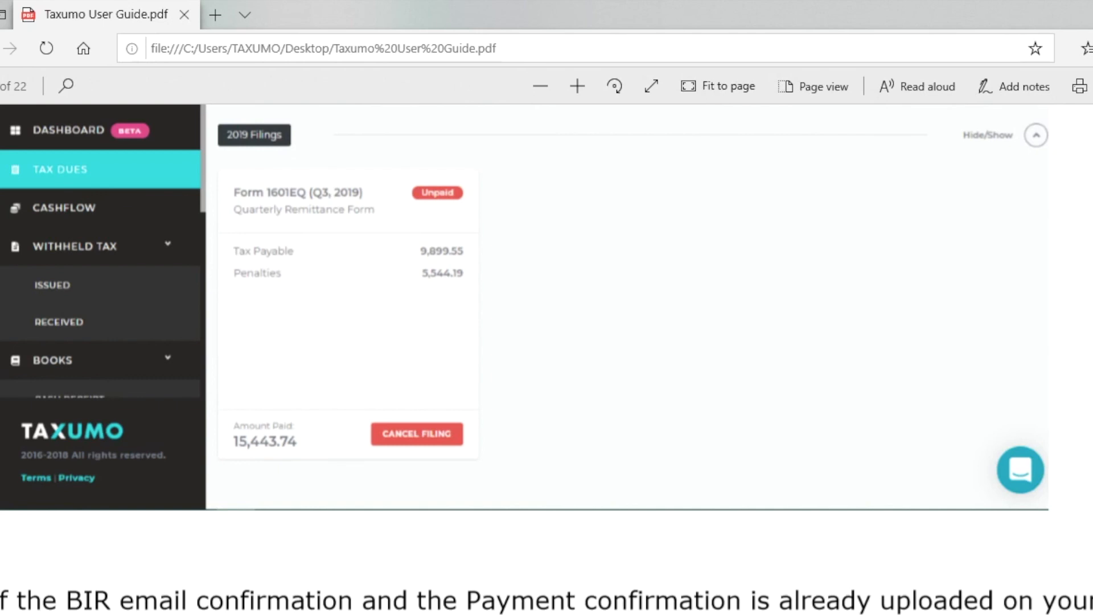
{"action": "scroll", "coordinate": [524, 341], "scroll_direction": "up", "scroll_amount": 1}
{"action": "scroll", "coordinate": [524, 342], "scroll_direction": "down", "scroll_amount": 8}
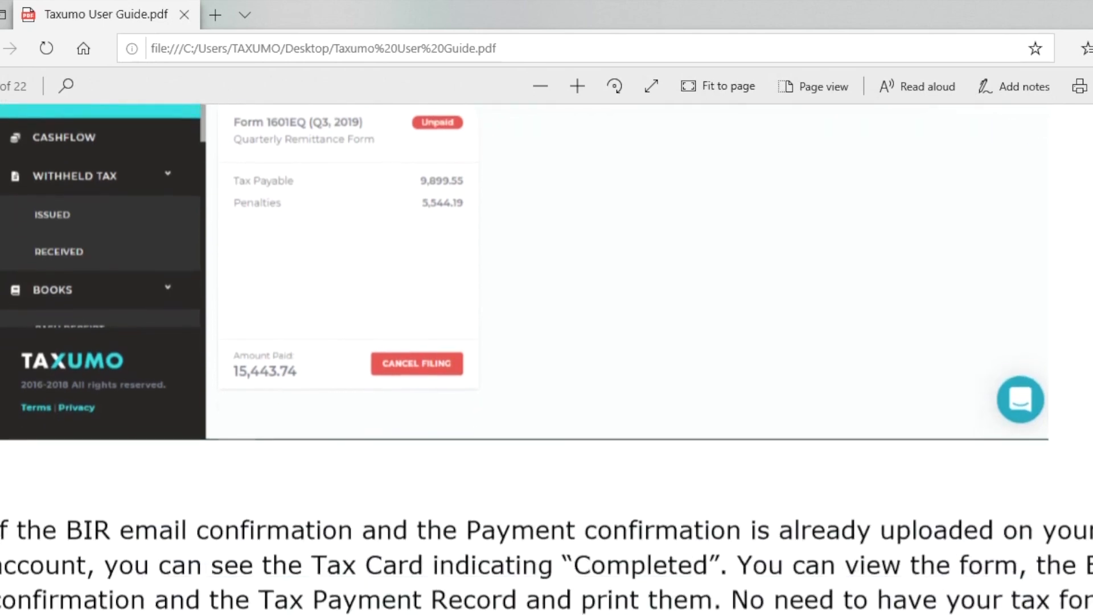
{"action": "scroll", "coordinate": [523, 358], "scroll_direction": "down", "scroll_amount": 5}
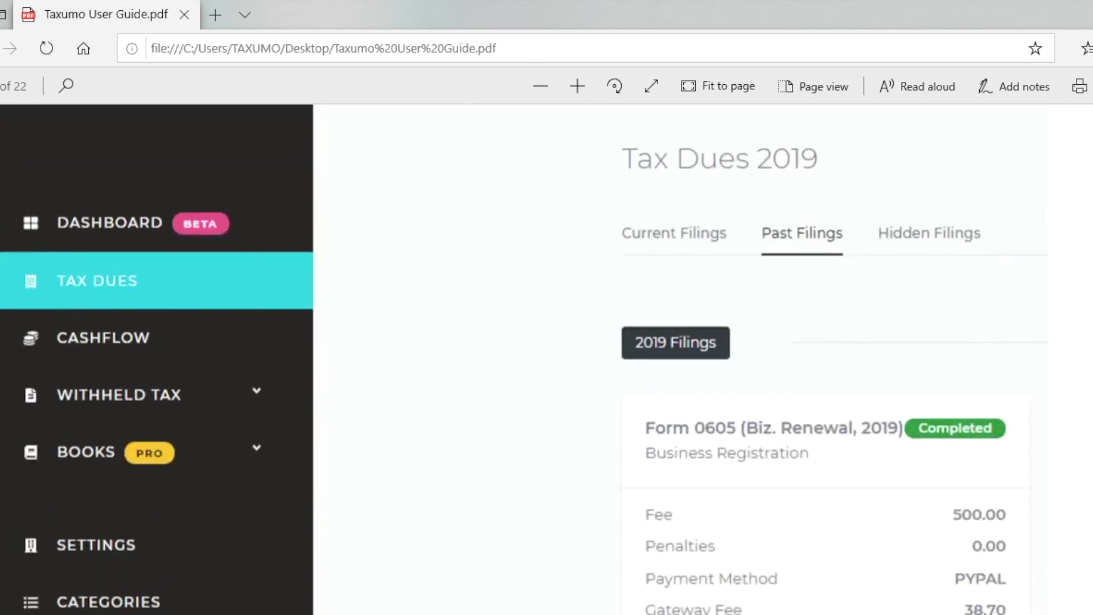
{"action": "scroll", "coordinate": [523, 358], "scroll_direction": "down", "scroll_amount": 2}
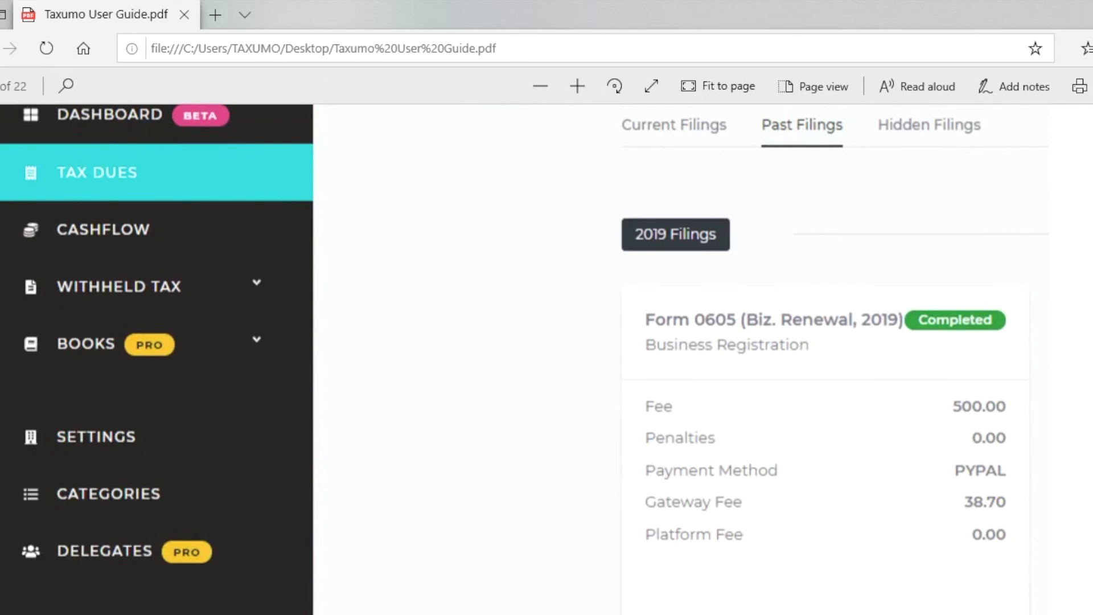
{"action": "scroll", "coordinate": [523, 359], "scroll_direction": "down", "scroll_amount": 2}
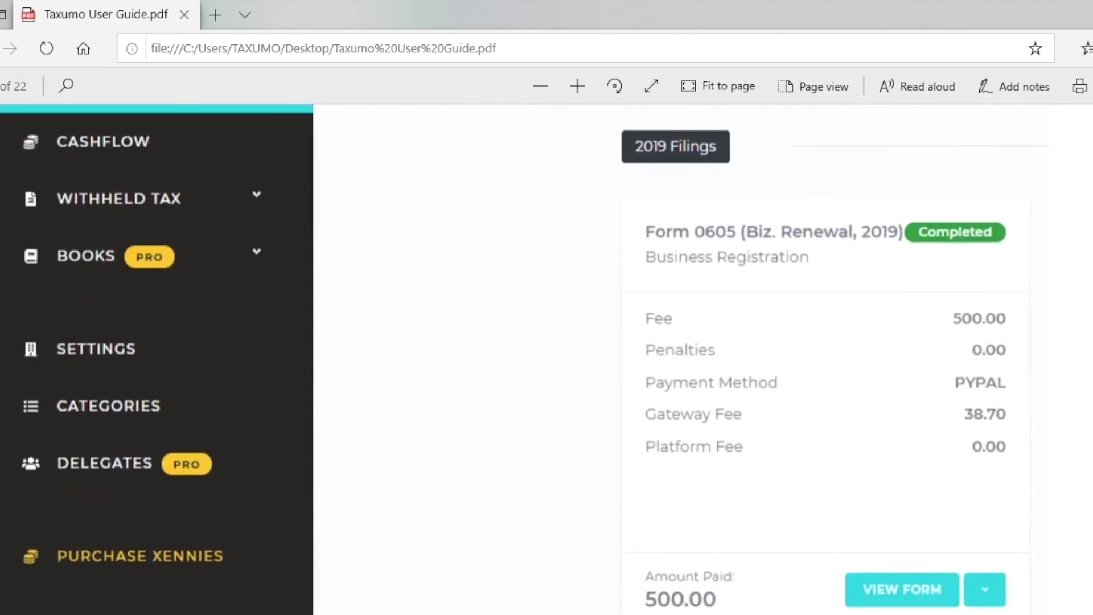
{"action": "scroll", "coordinate": [717, 341], "scroll_direction": "down", "scroll_amount": 1}
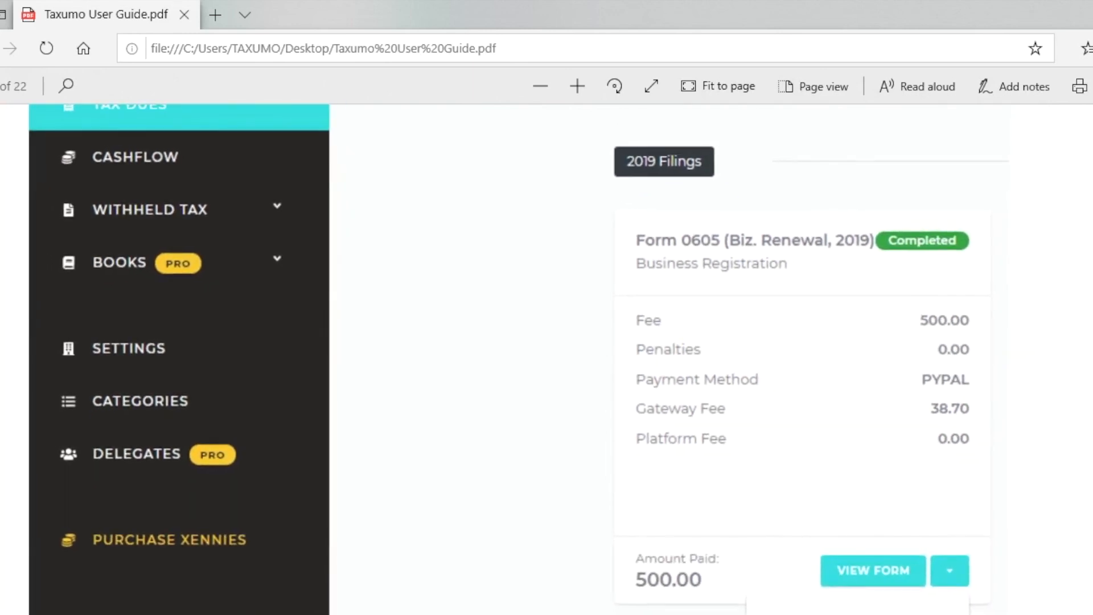
{"action": "scroll", "coordinate": [518, 353], "scroll_direction": "down", "scroll_amount": 2}
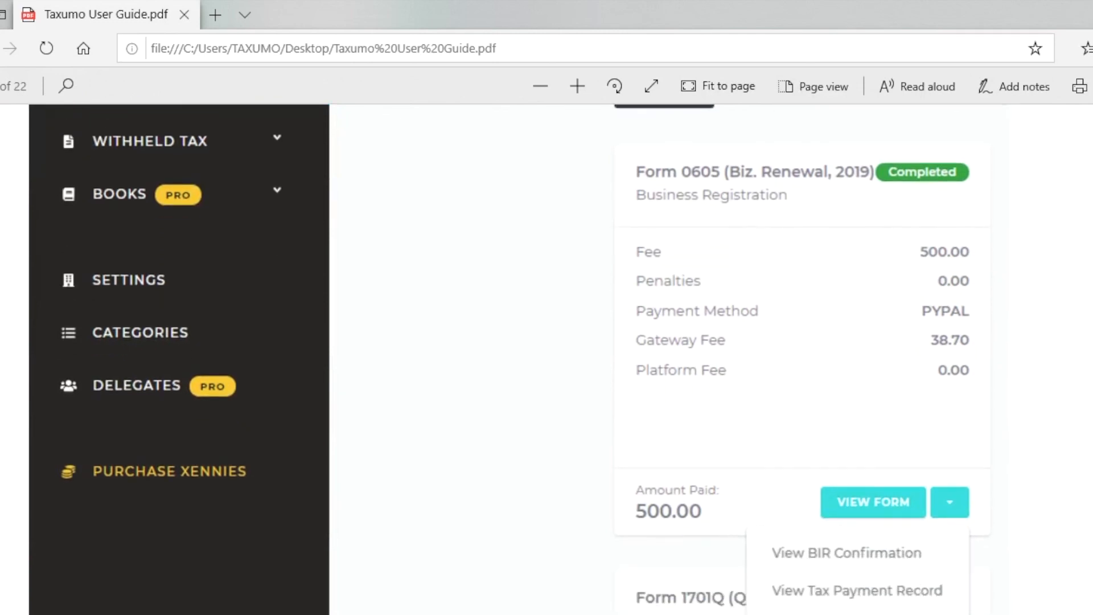
{"action": "scroll", "coordinate": [524, 359], "scroll_direction": "down", "scroll_amount": 1}
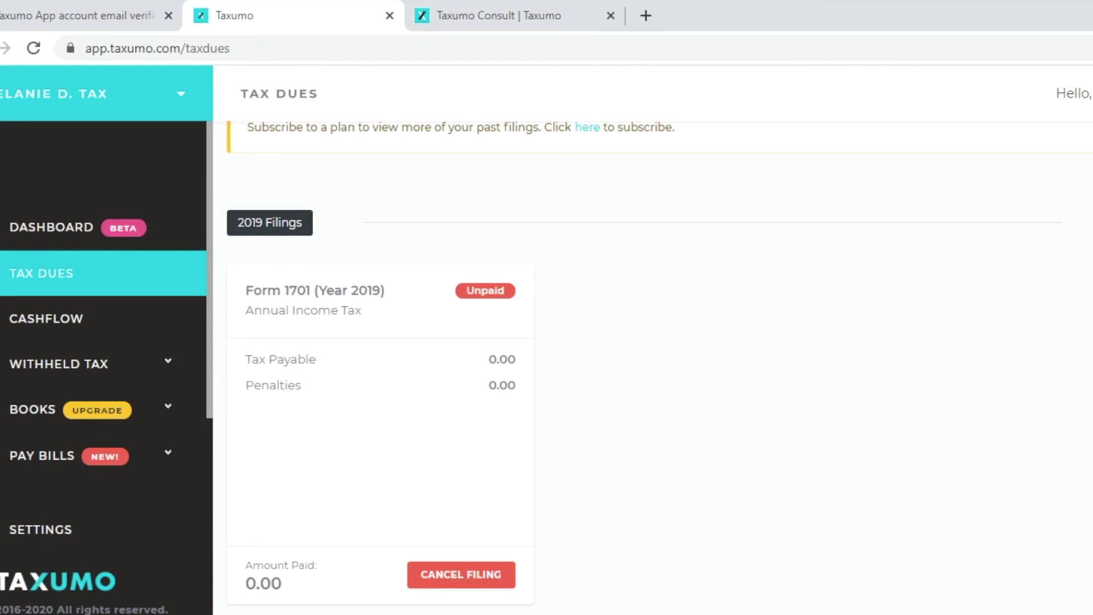
- Open the help chat on the Taxumo Consult booking page (45-minute sessions, $20.00)
{"action": "left_click", "coordinate": [1091, 613]}
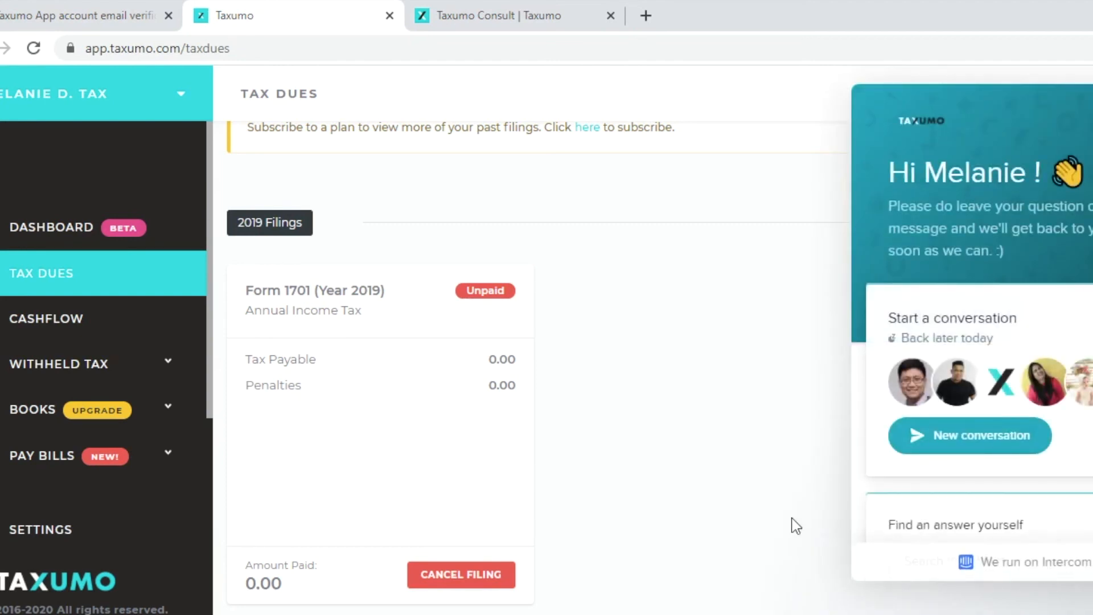
{"action": "left_click", "coordinate": [502, 15]}
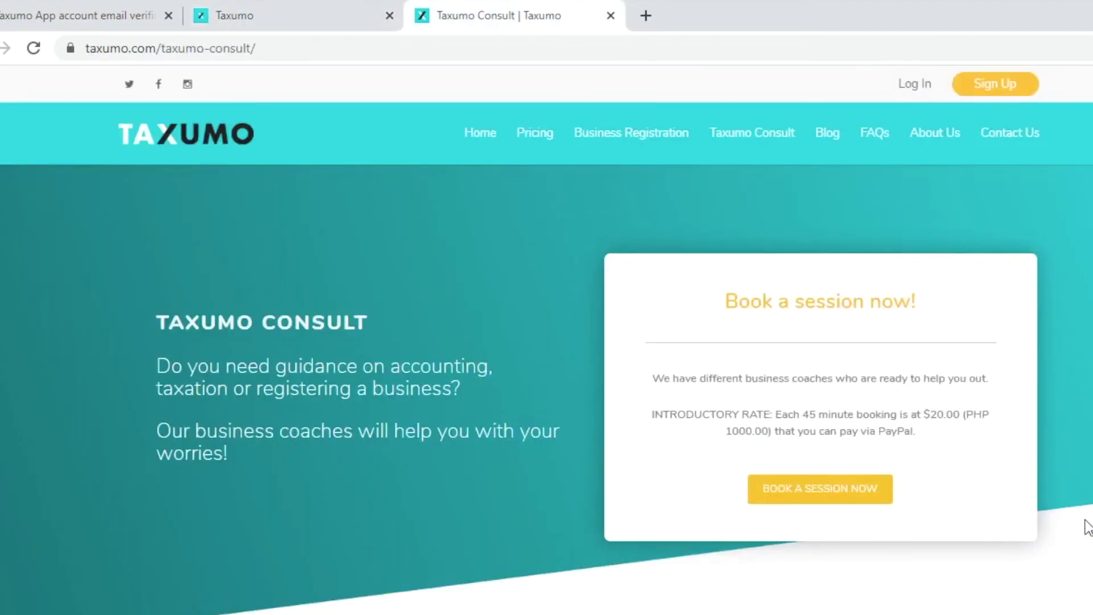
{"action": "left_click", "coordinate": [1092, 612]}
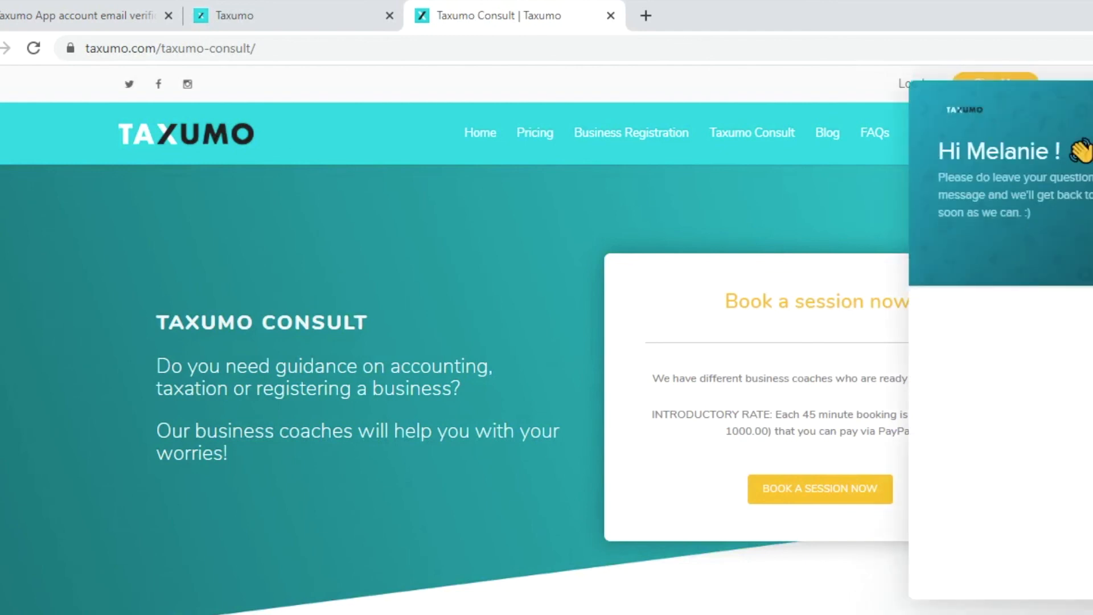